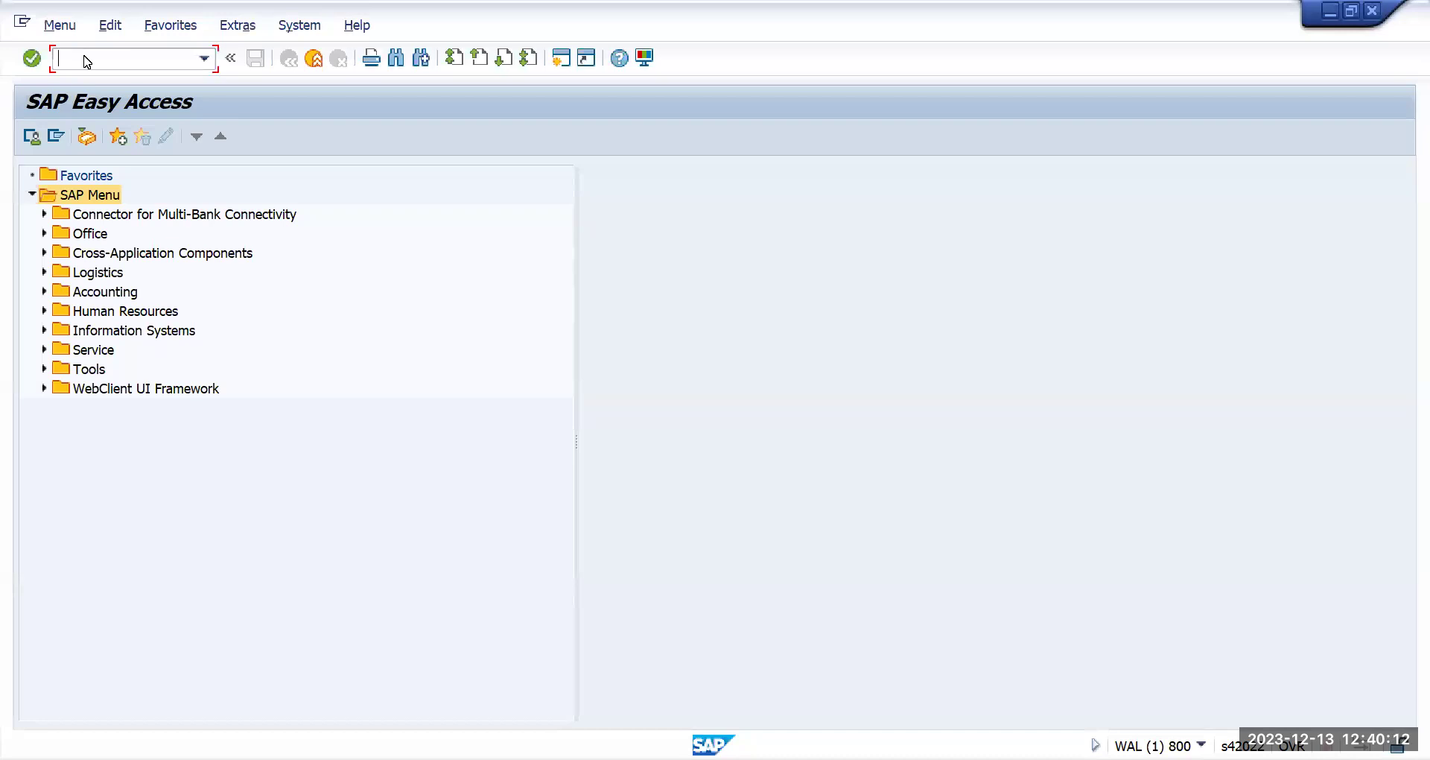
- Run OY17 and position the Field Checks table at country IN (India)
text(OY17)
key(Return)
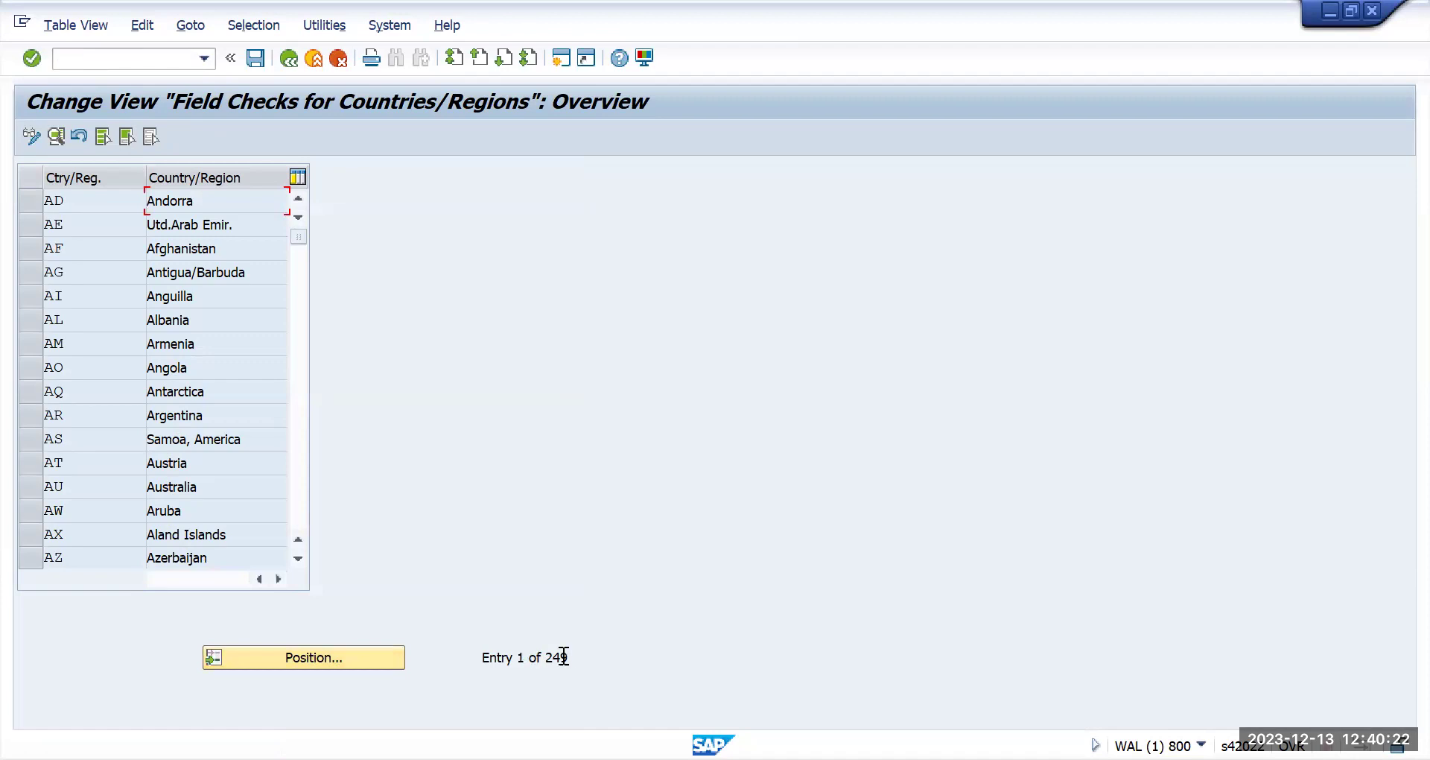
drag(573, 657, 478, 660)
click(312, 655)
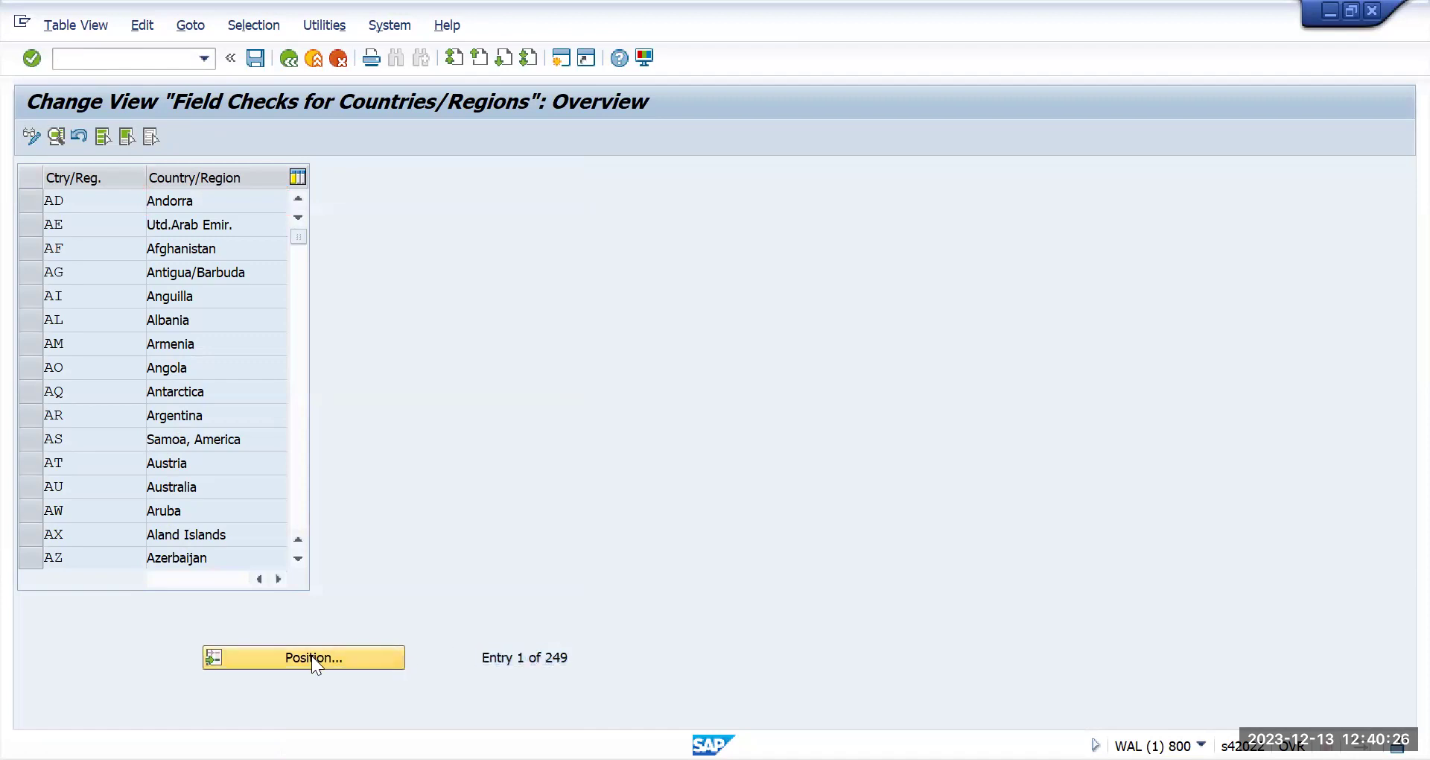
text(IN)
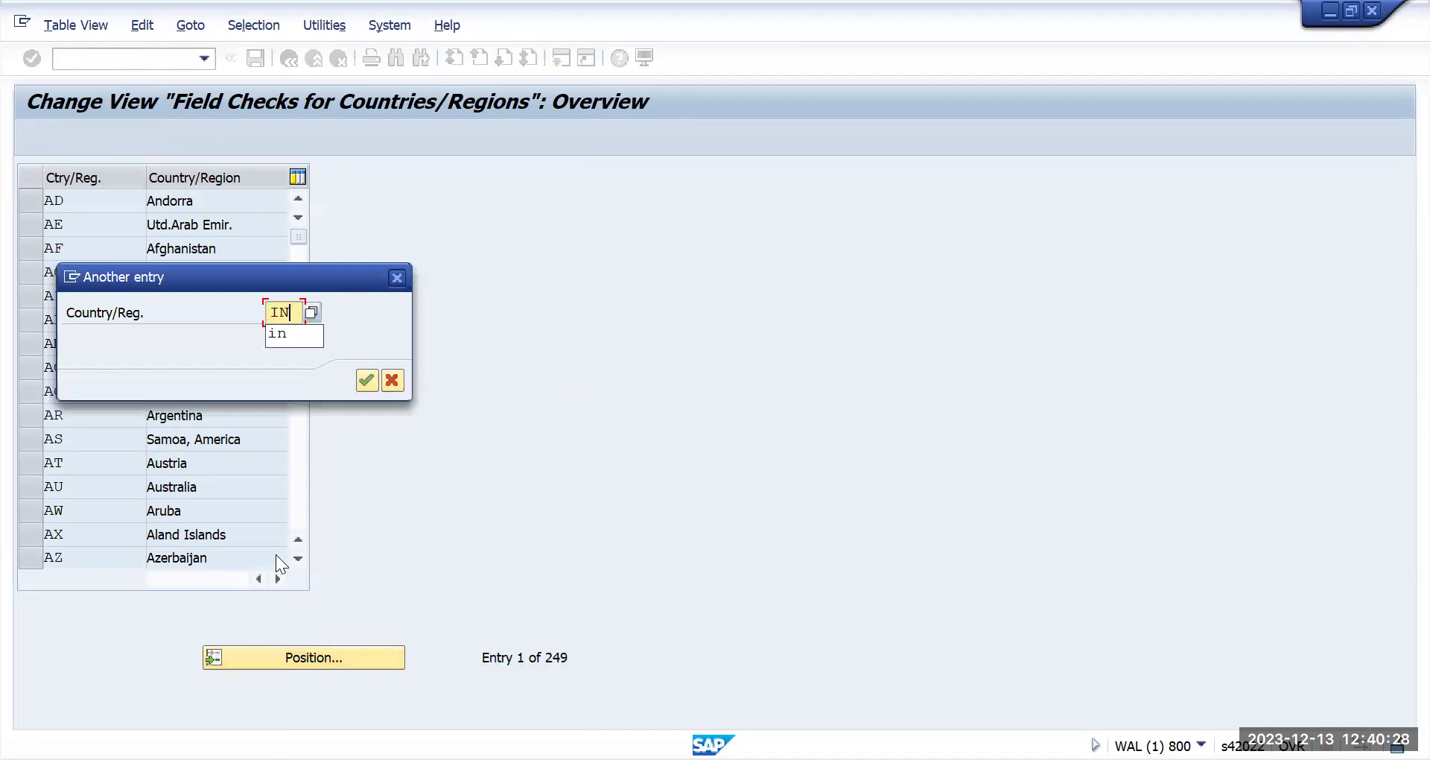
key(Return)
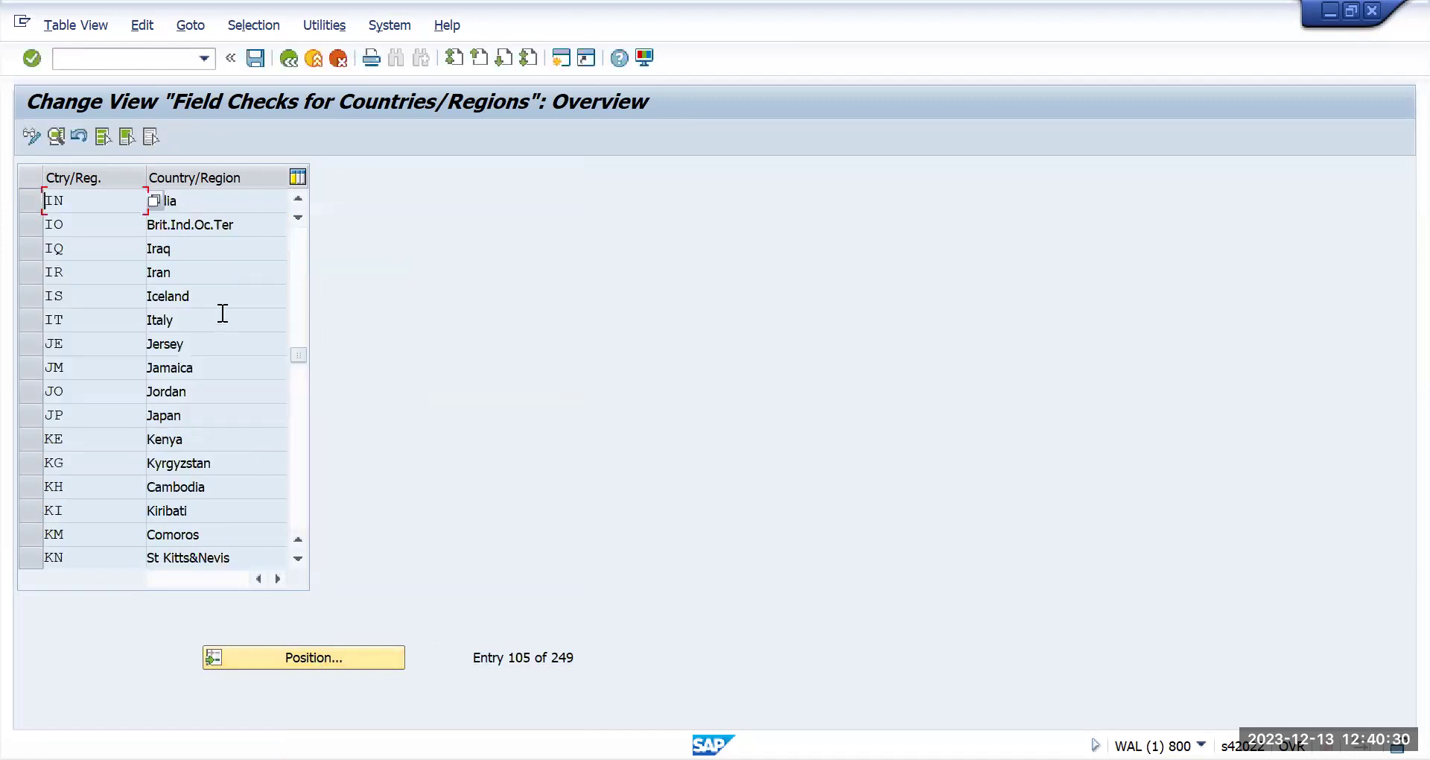
- Open India's details and check lengths: postal code 6, bank number 15, bank key 11
double_click(209, 201)
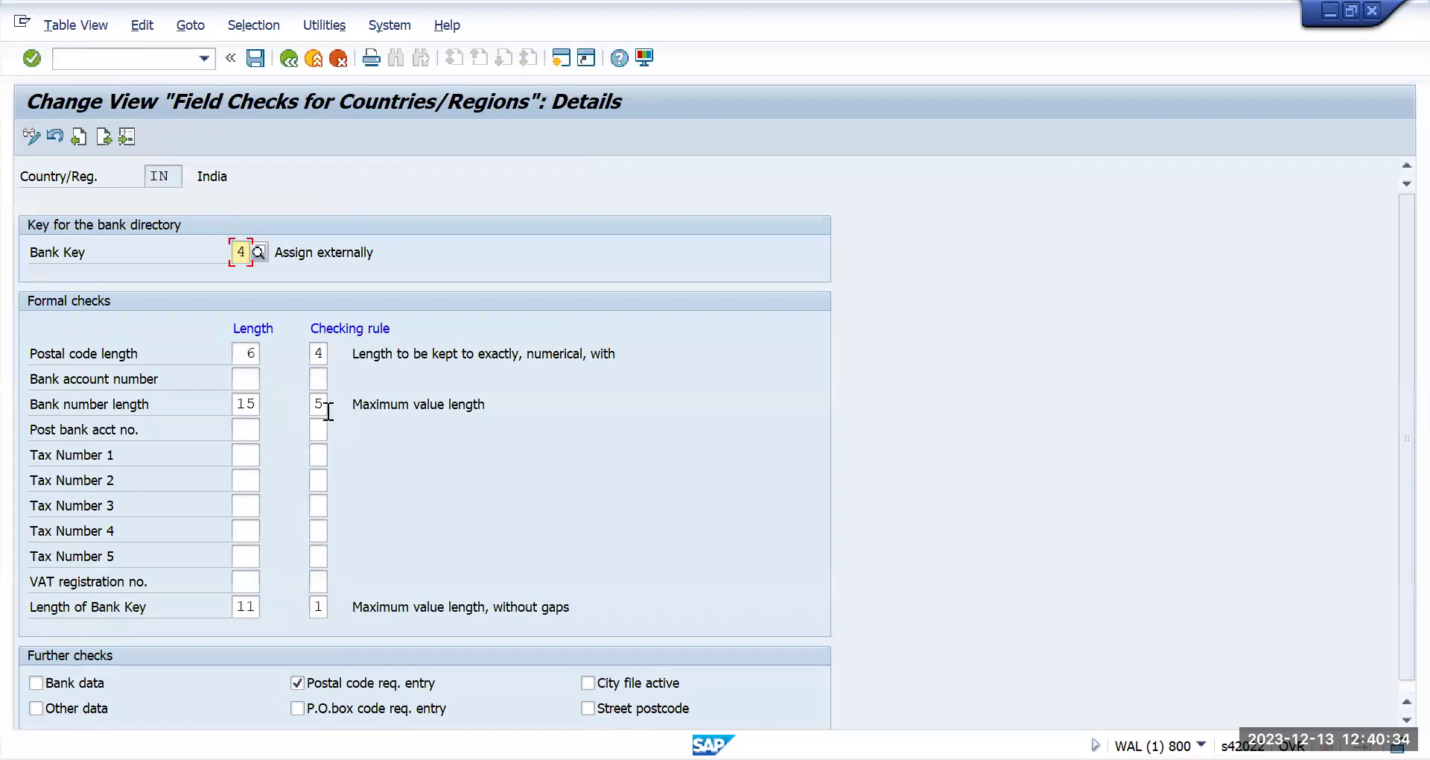
click(246, 353)
drag(245, 353, 277, 353)
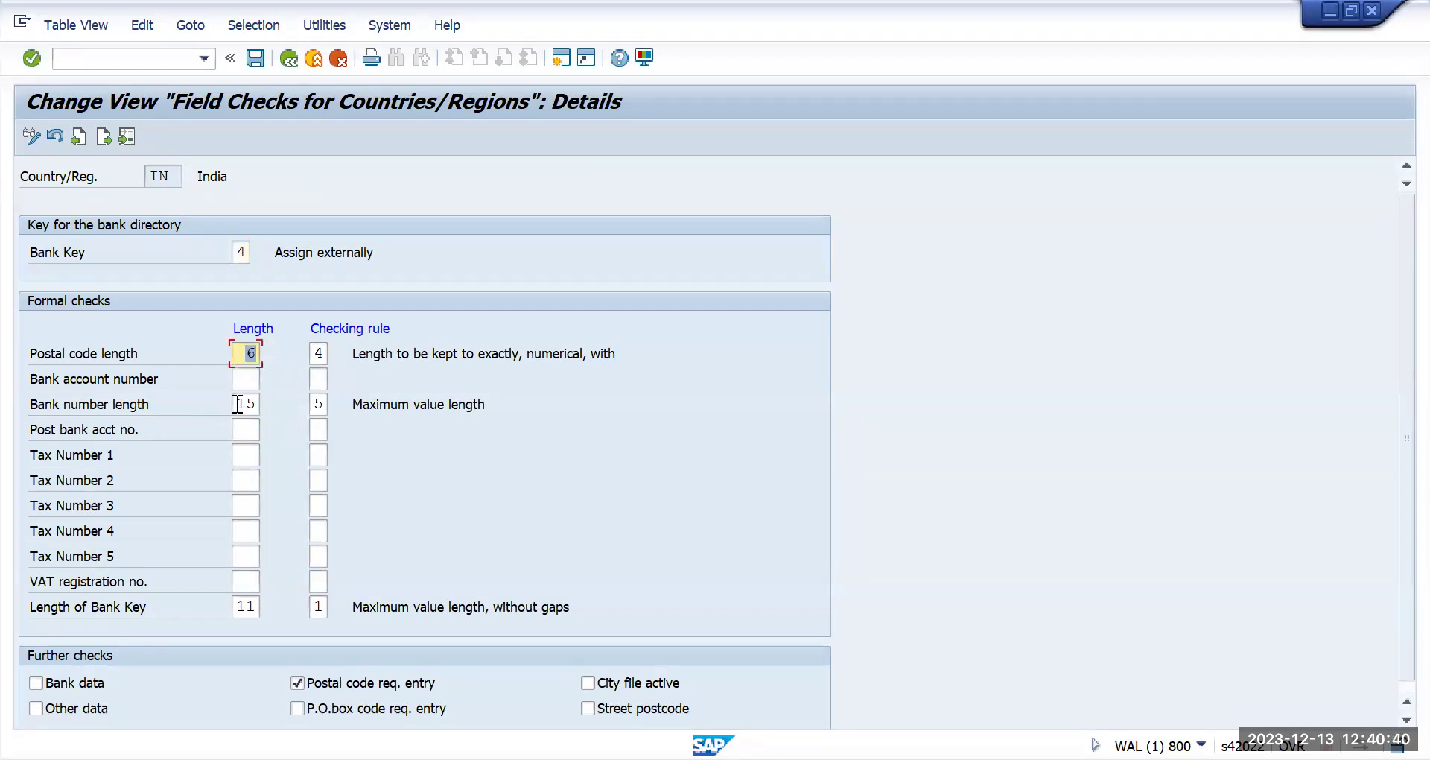
drag(236, 404, 274, 404)
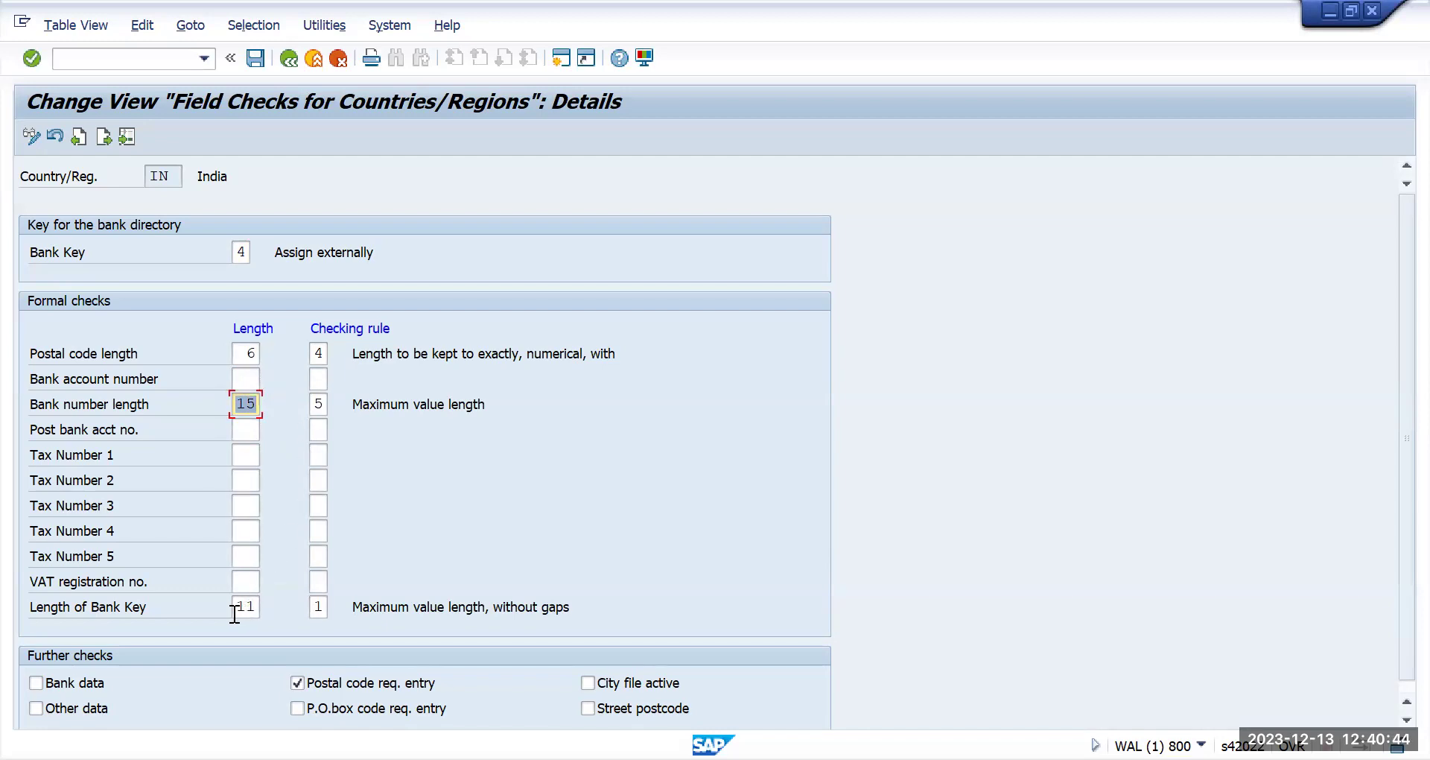
drag(234, 608, 264, 613)
- Return to the main menu with /n and start FI01 Create Bank
click(148, 59)
text(/n)
key(Return)
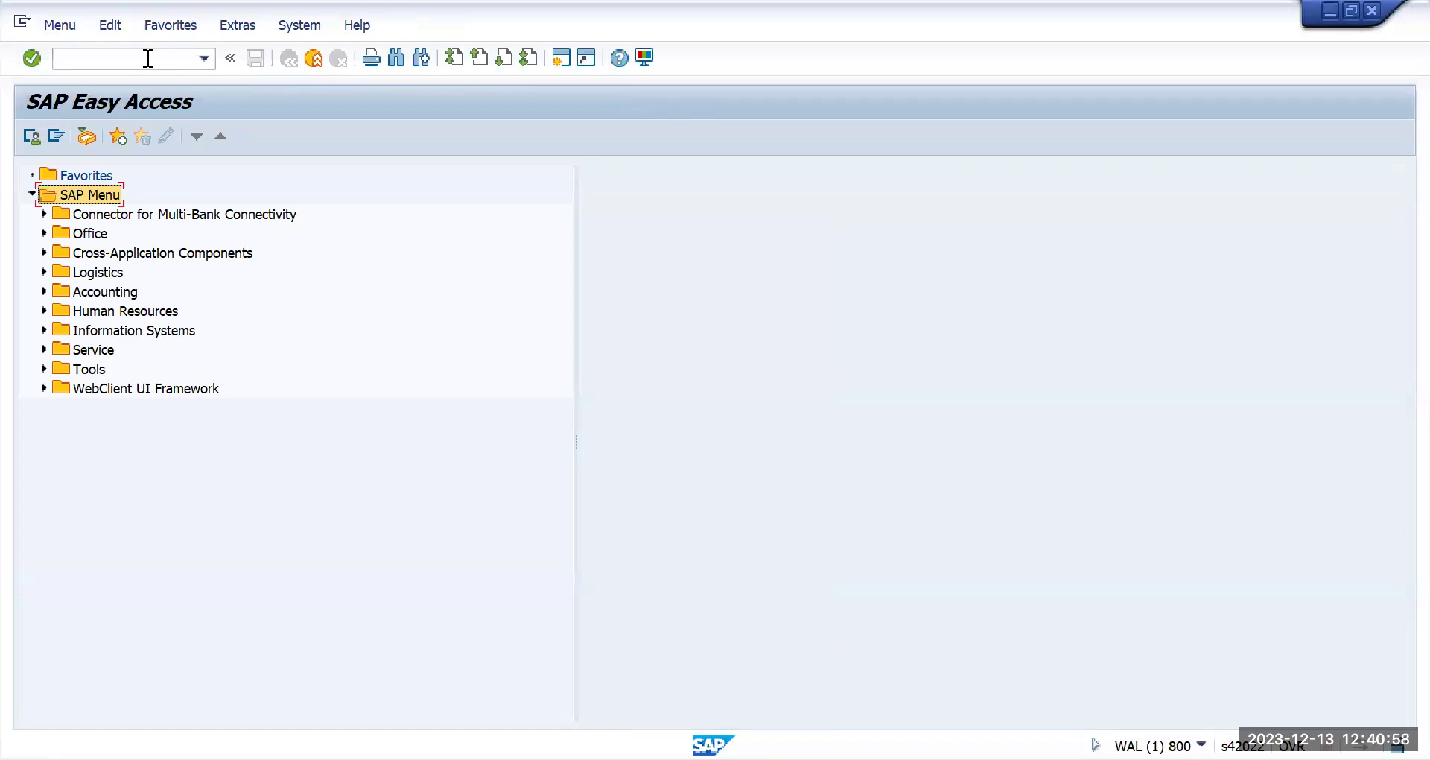
click(148, 58)
text(FI01)
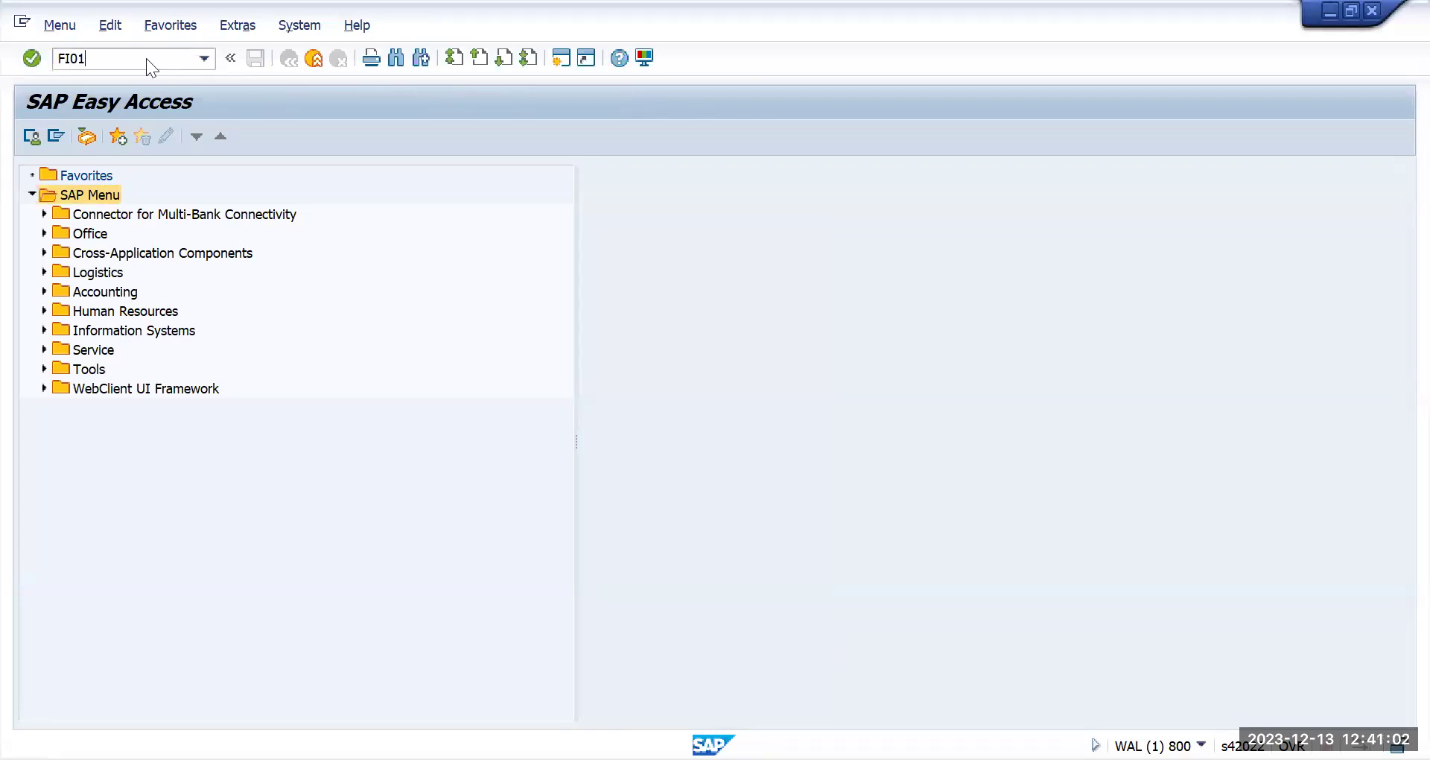
key(Return)
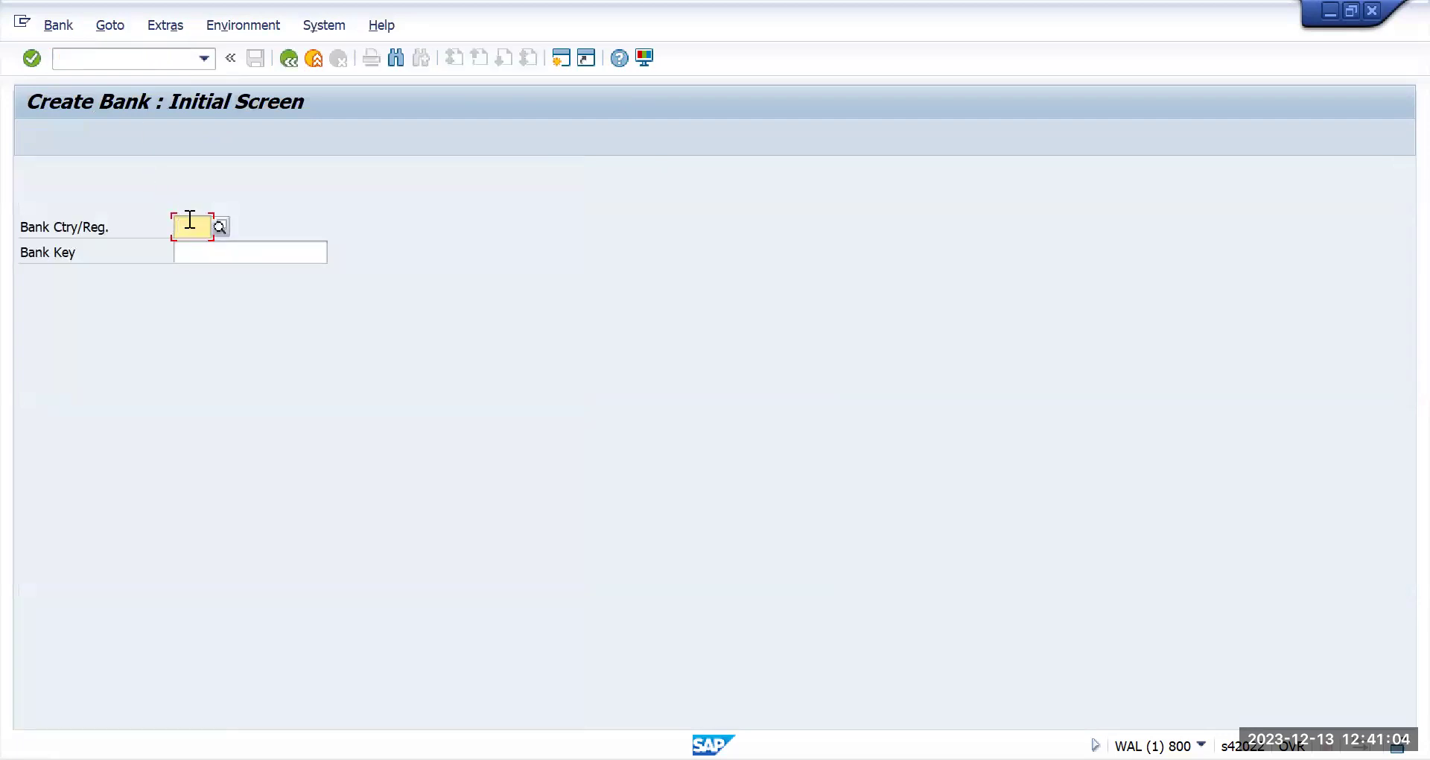
- Enter country IN and bank key SBI001200345 and submit them for validation
text(IN)
key(Tab)
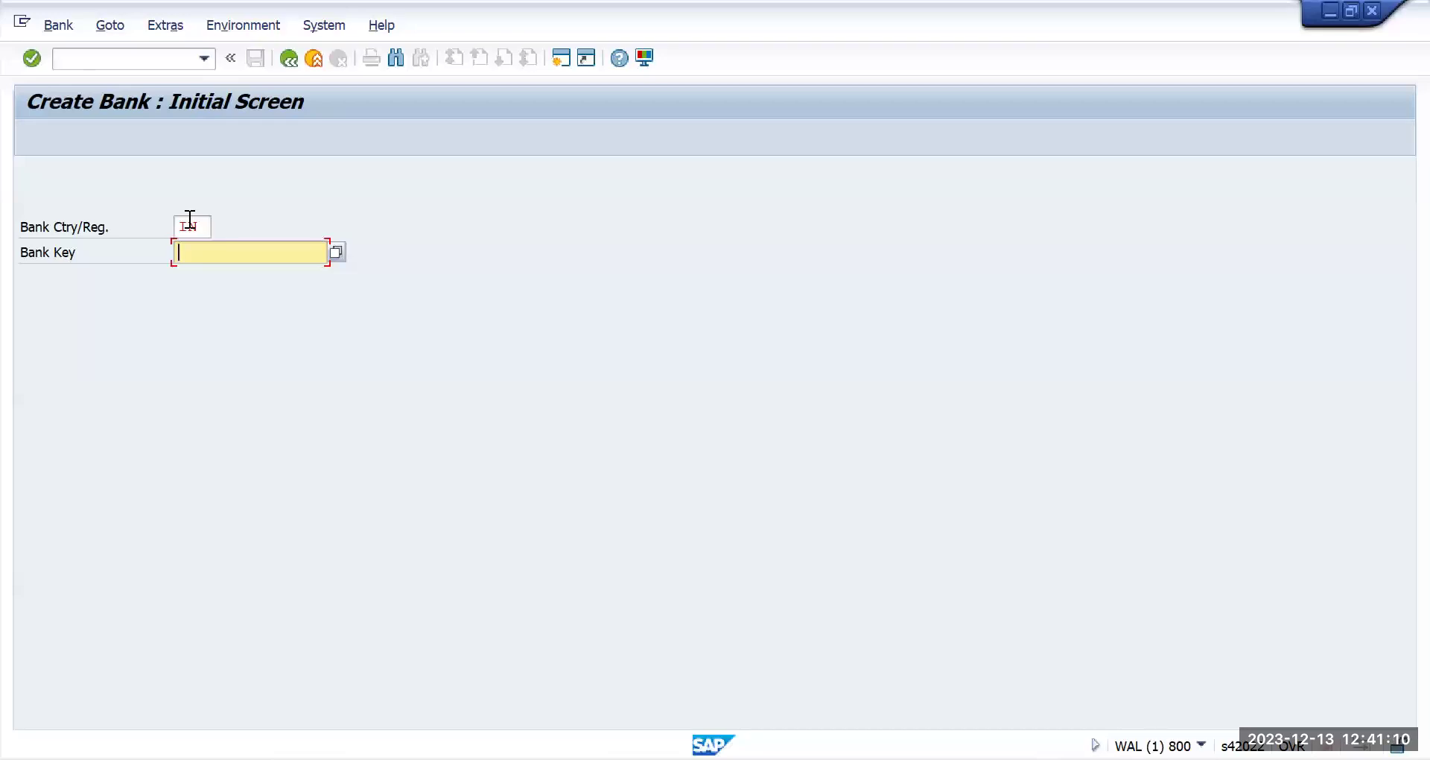
text(SBI)
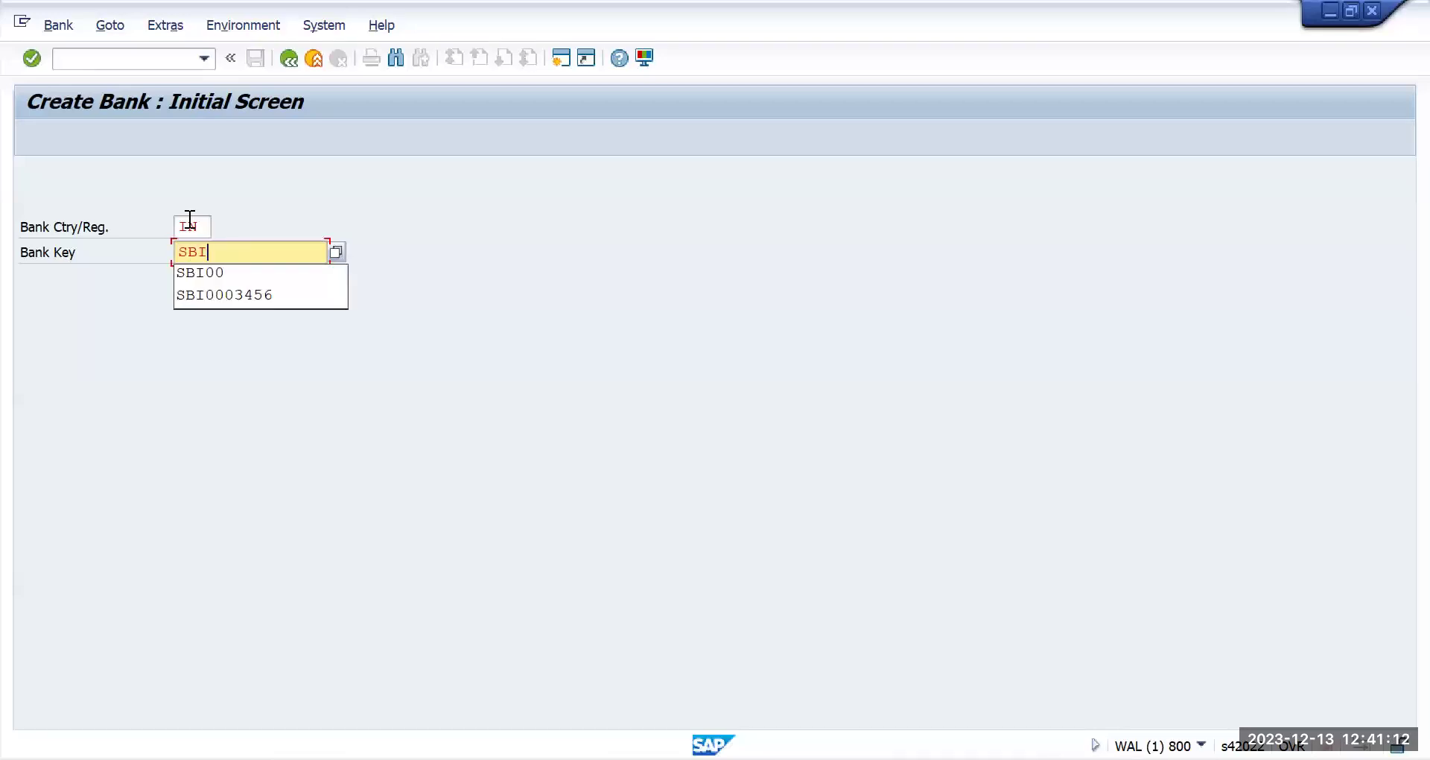
text(0012)
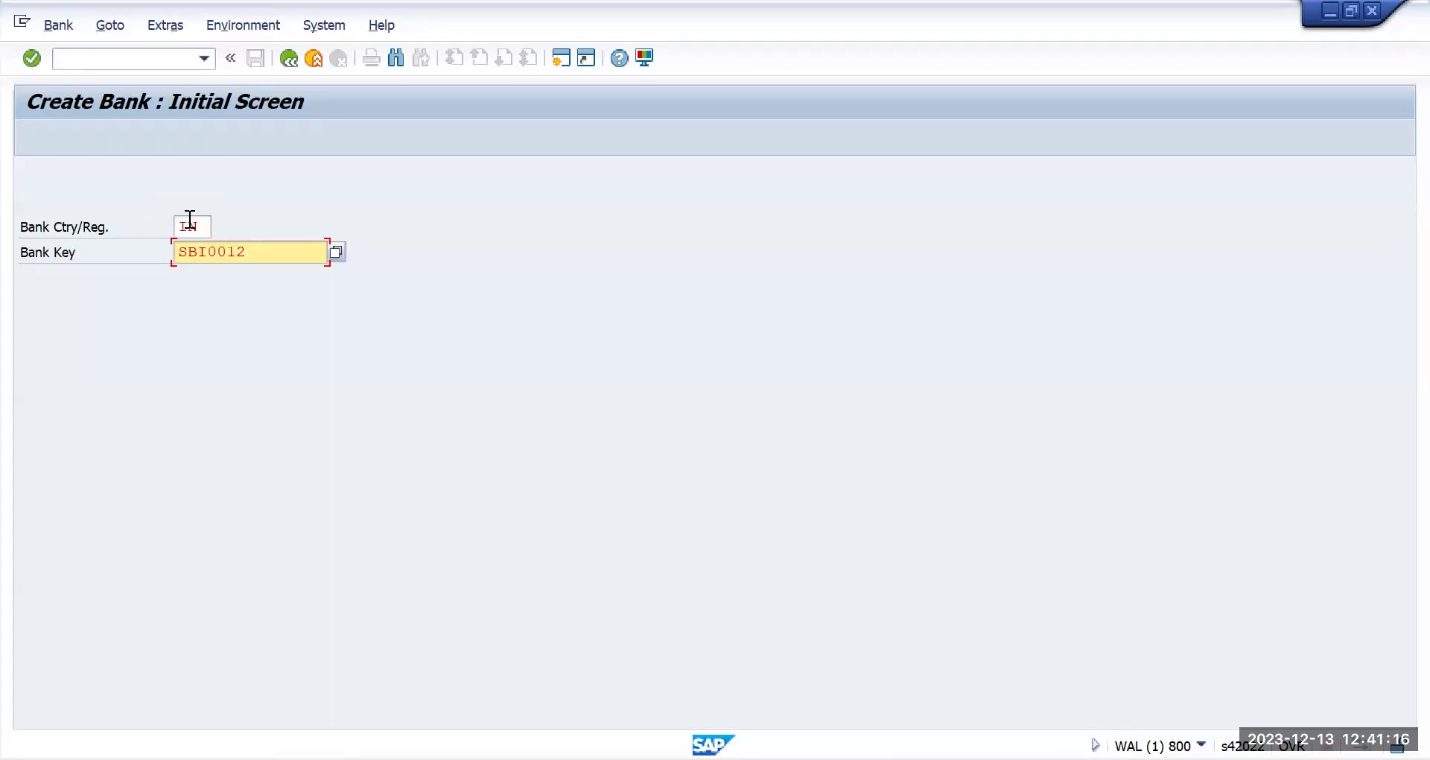
text(00345)
key(Left)
key(Right)
key(Right)
key(Return)
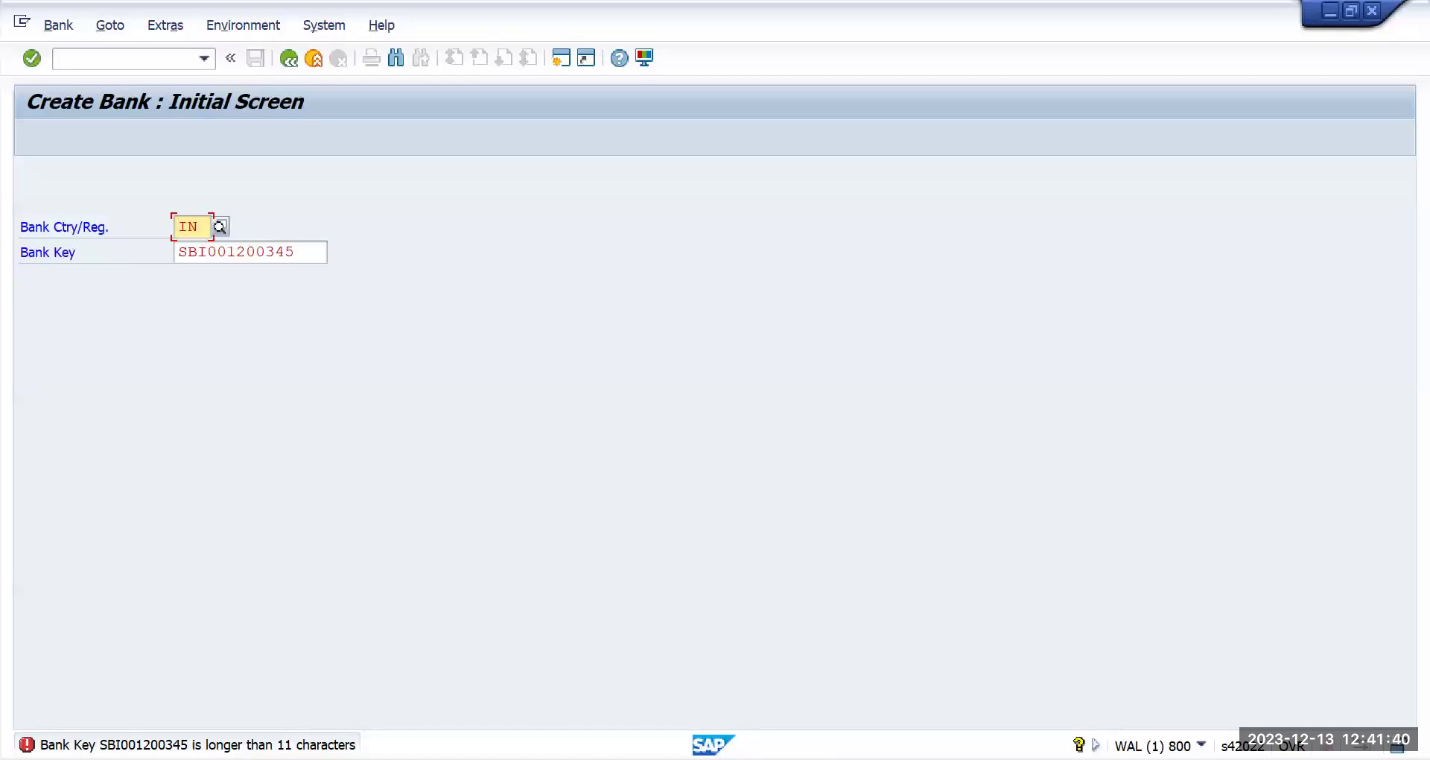
- Shorten the bank key to the 11-character SBI00120034 and continue to the detail screen
click(309, 250)
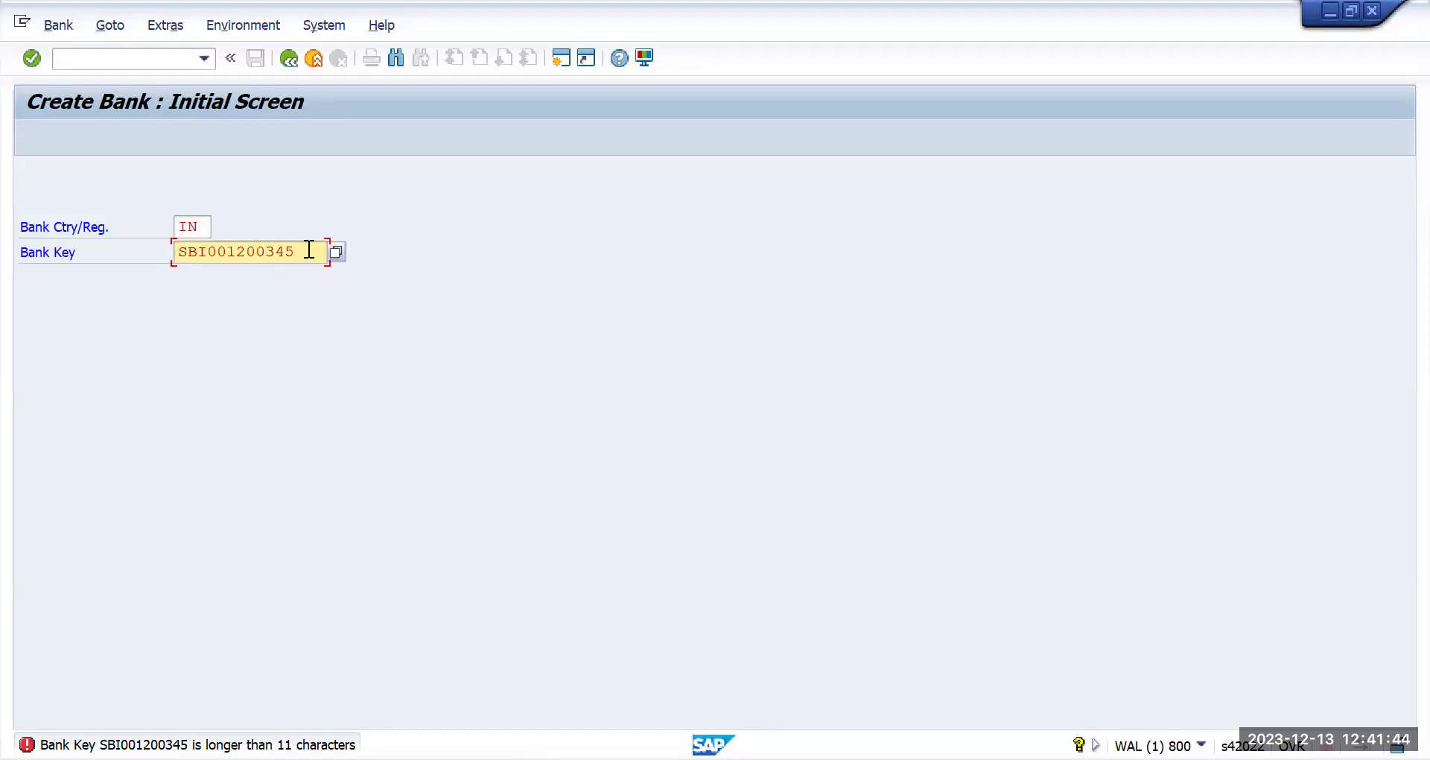
key(BackSpace)
key(Return)
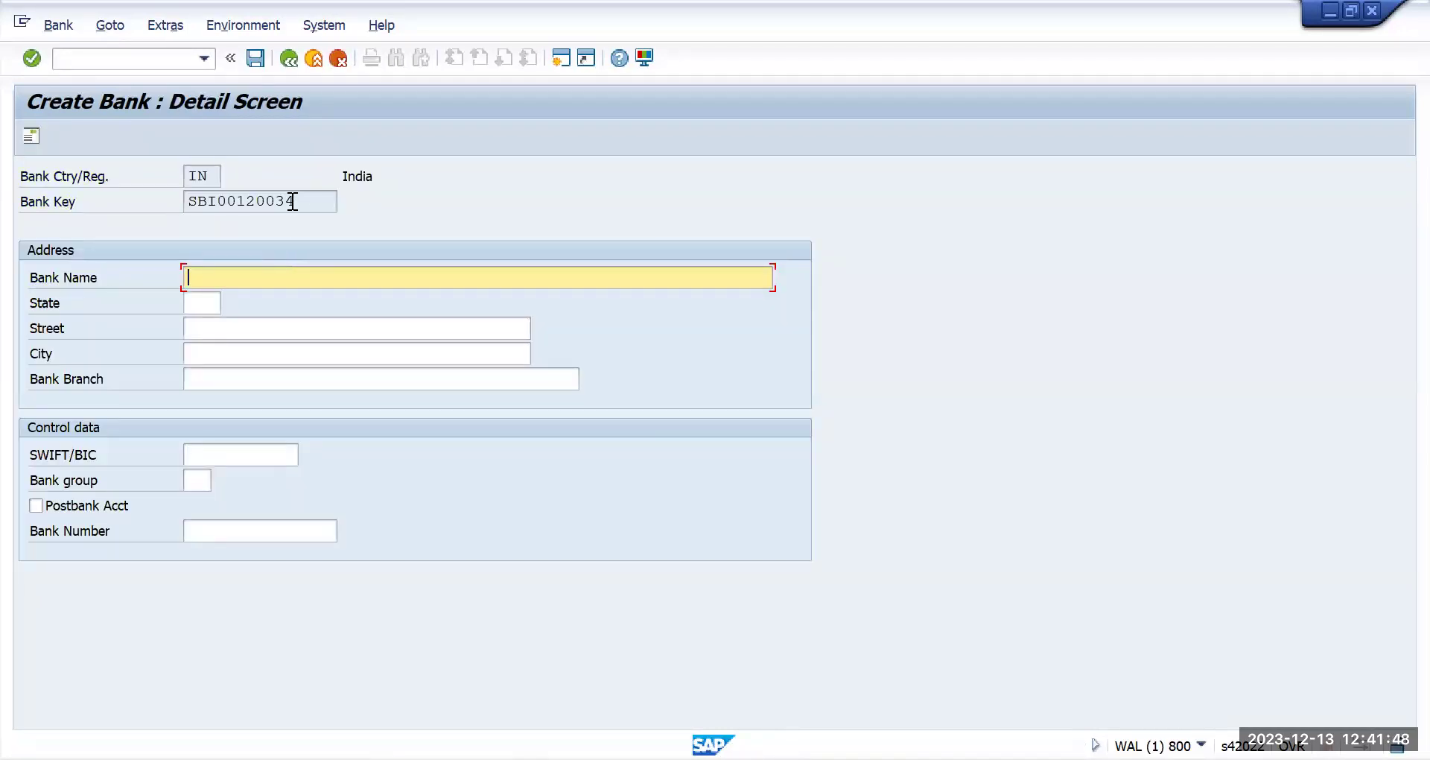
drag(293, 201, 186, 201)
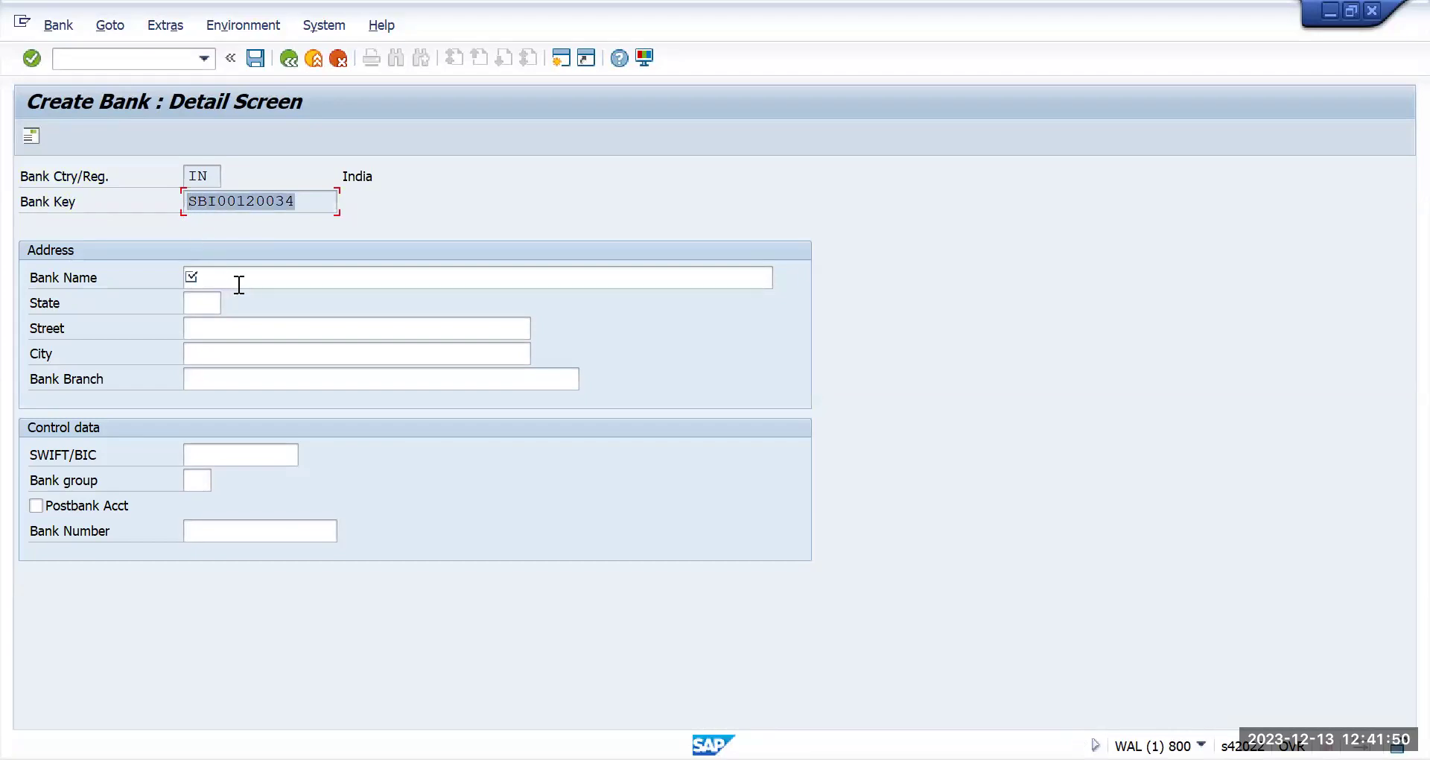
click(240, 281)
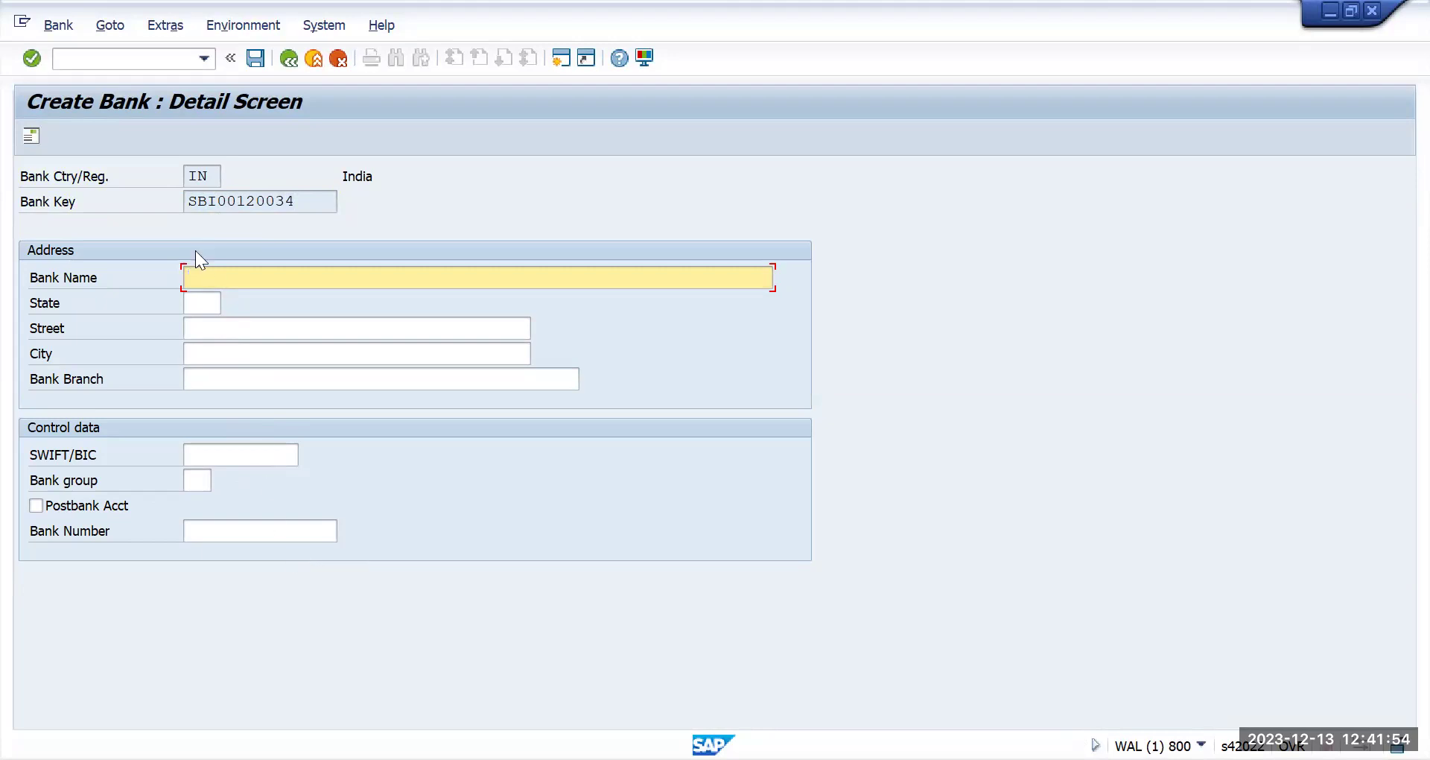
- Abandon bank creation with /N and return to SAP Easy Access
click(147, 57)
text(/N)
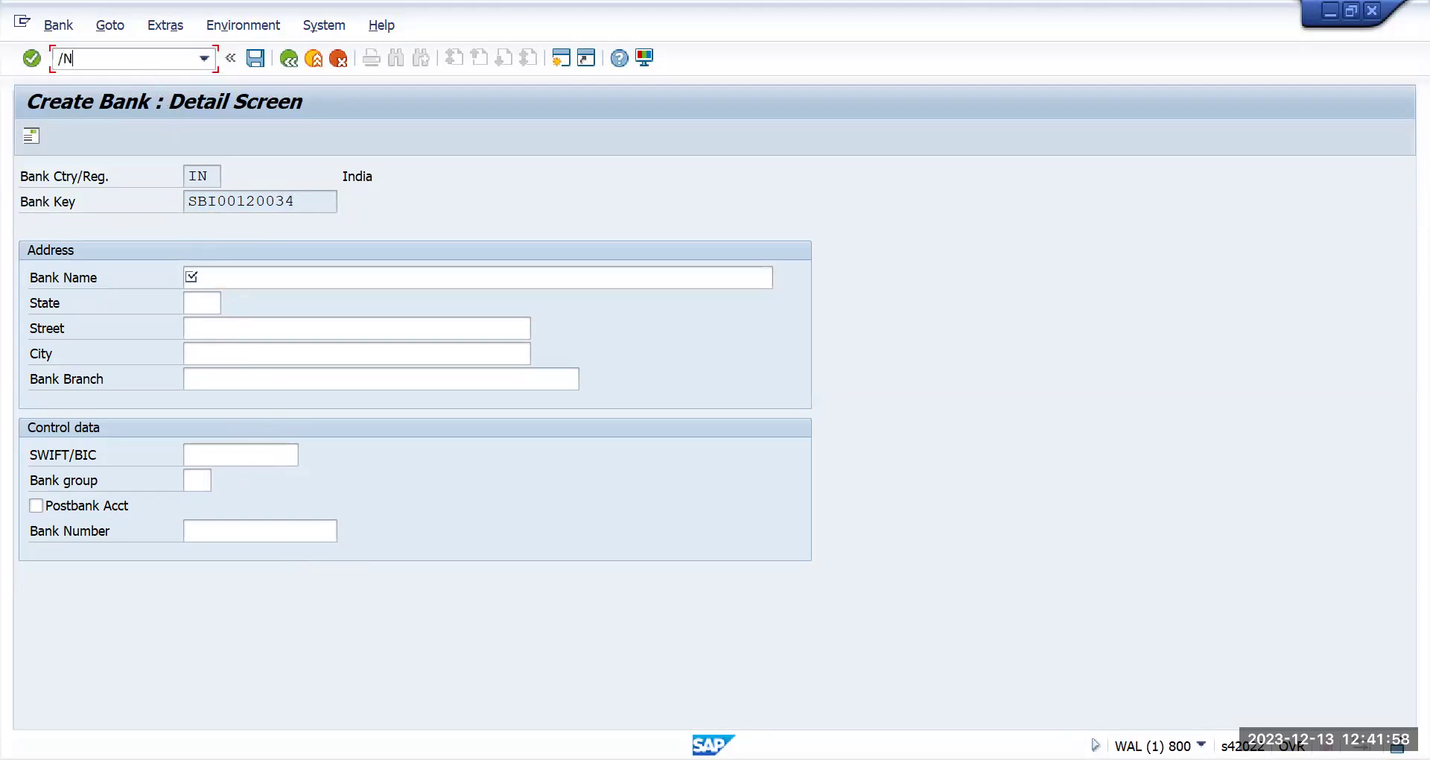
key(Return)
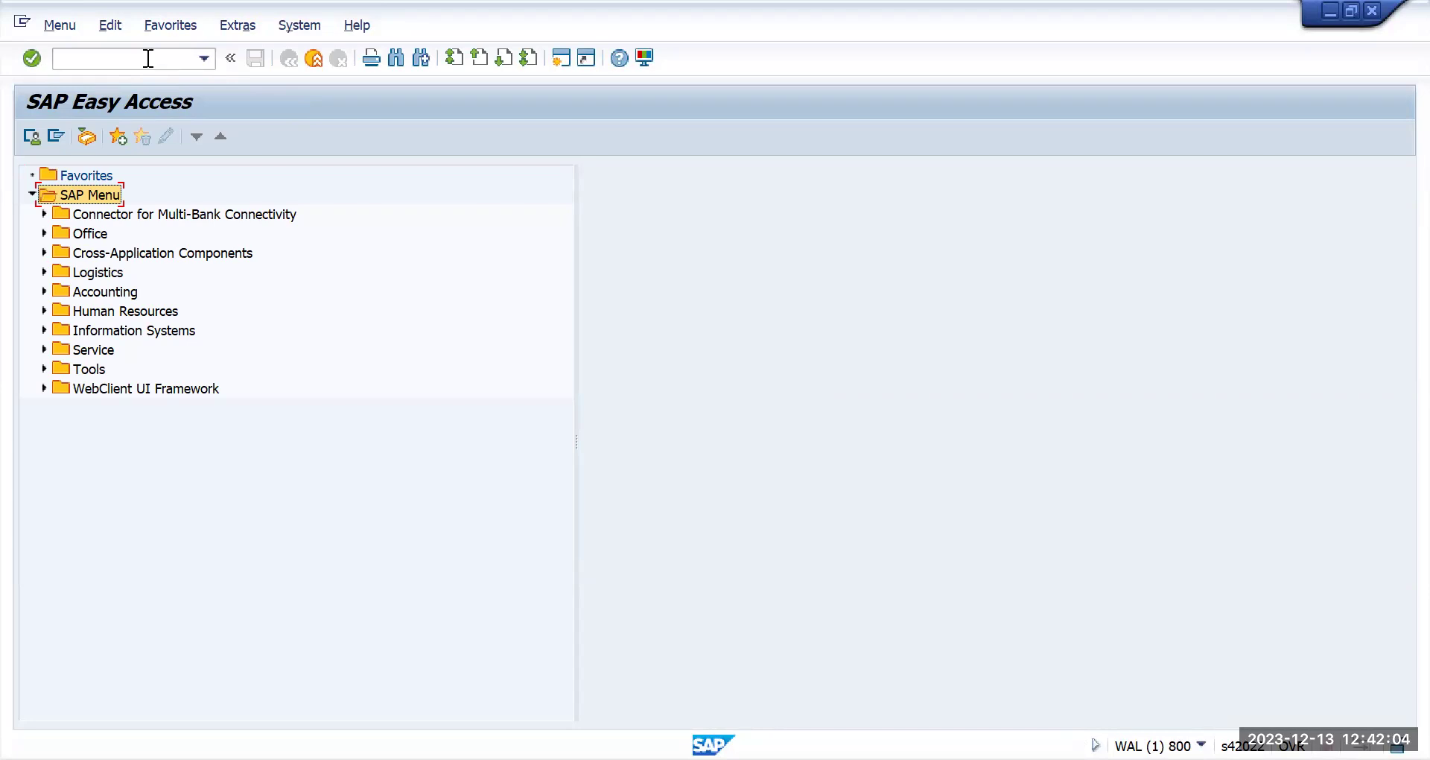
- Reopen OY17, position at IN, and open India's field-check details
click(148, 58)
text(OY17)
key(Return)
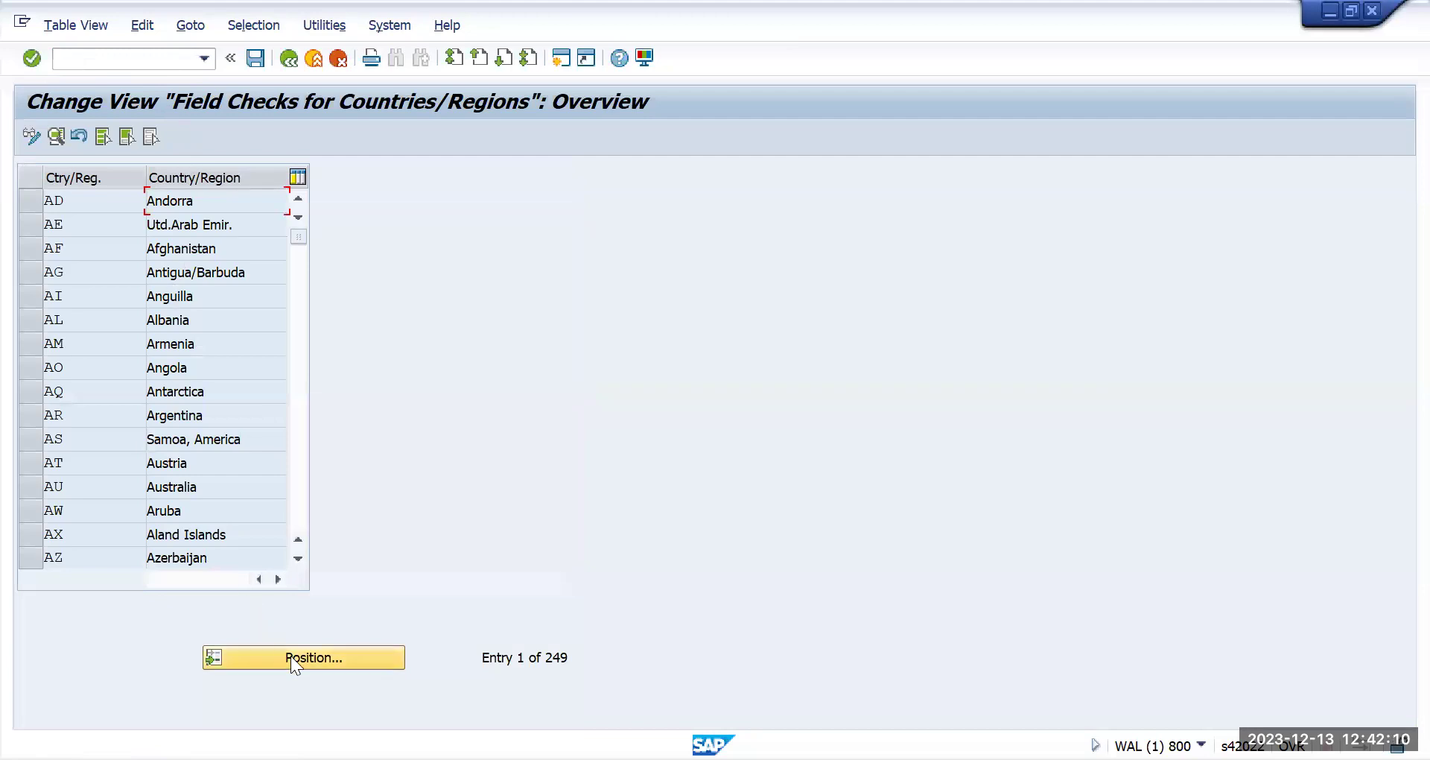
click(291, 655)
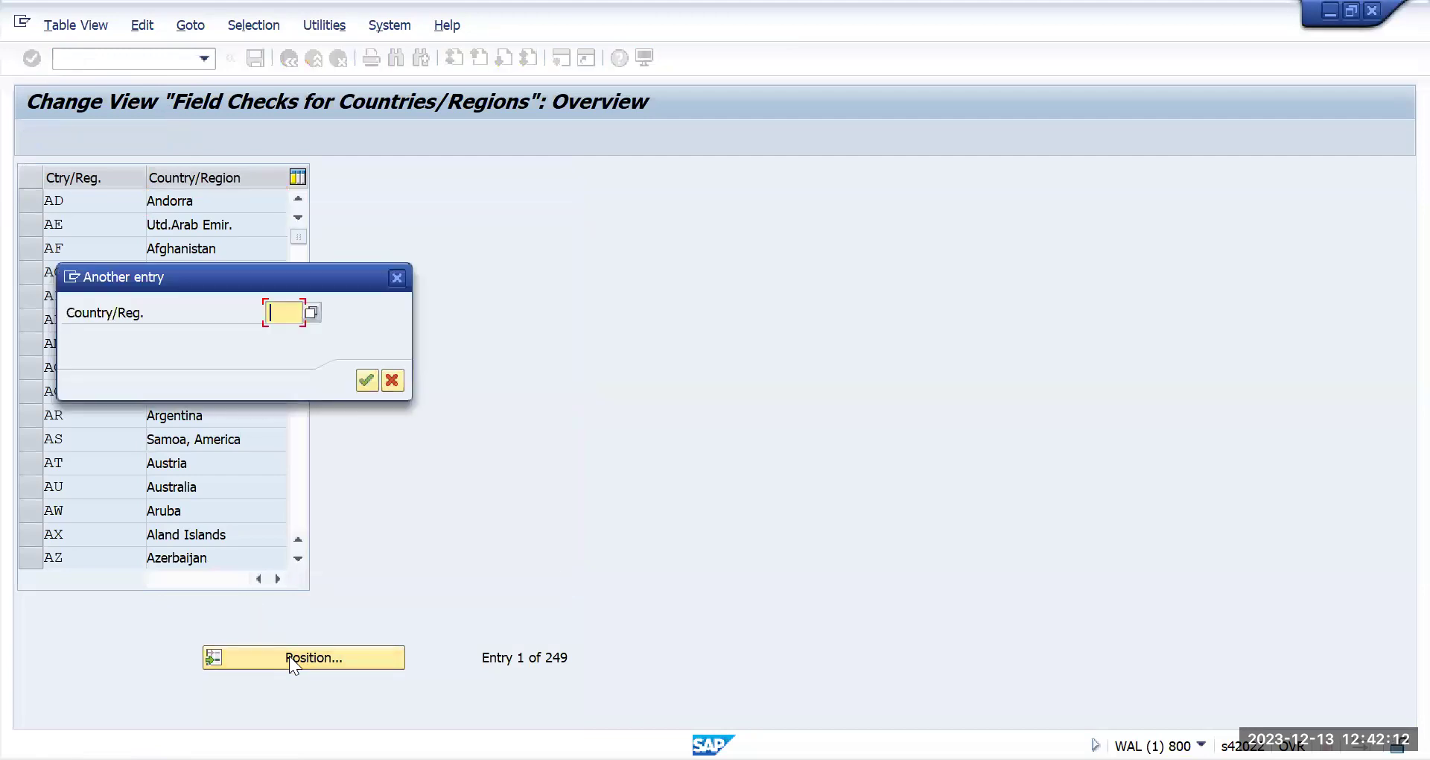
text(IN)
key(Return)
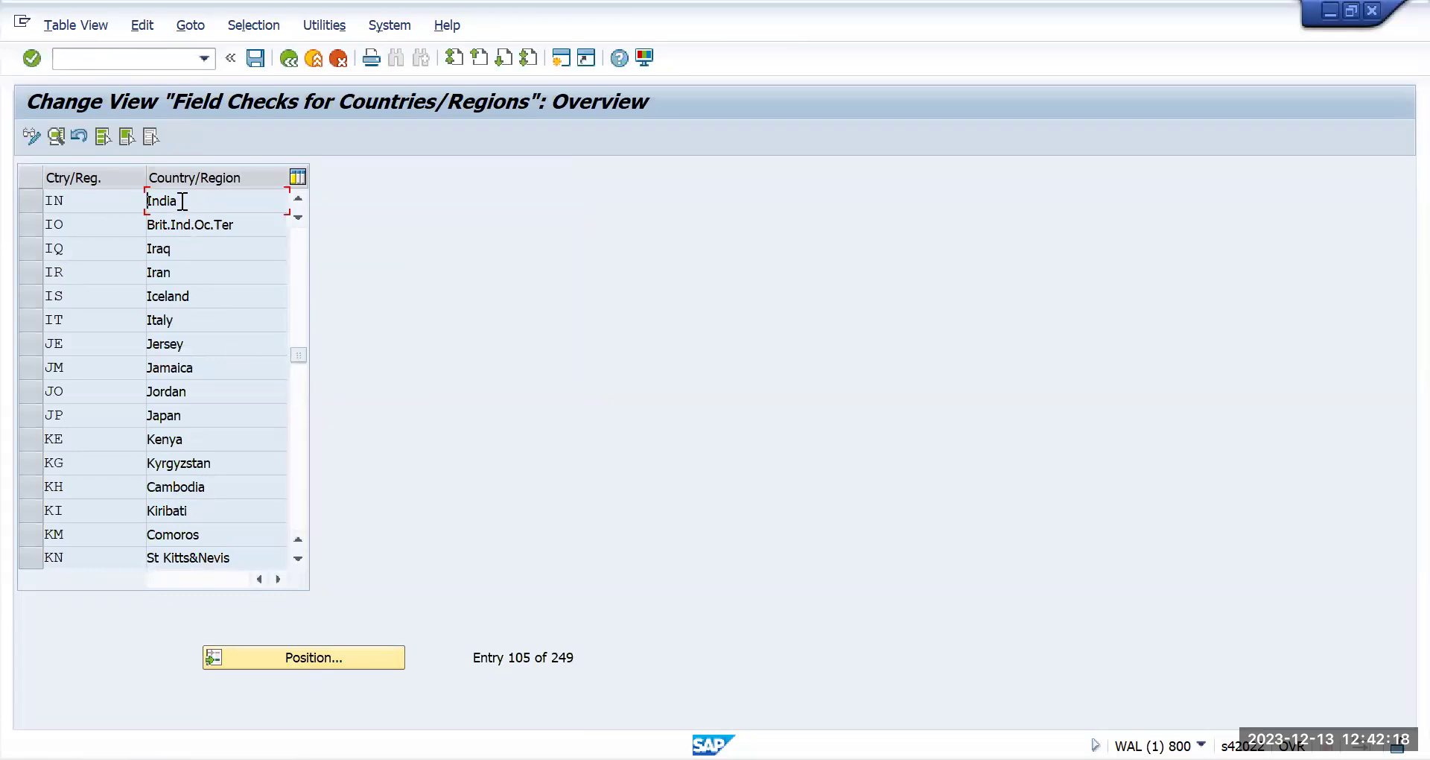
double_click(182, 201)
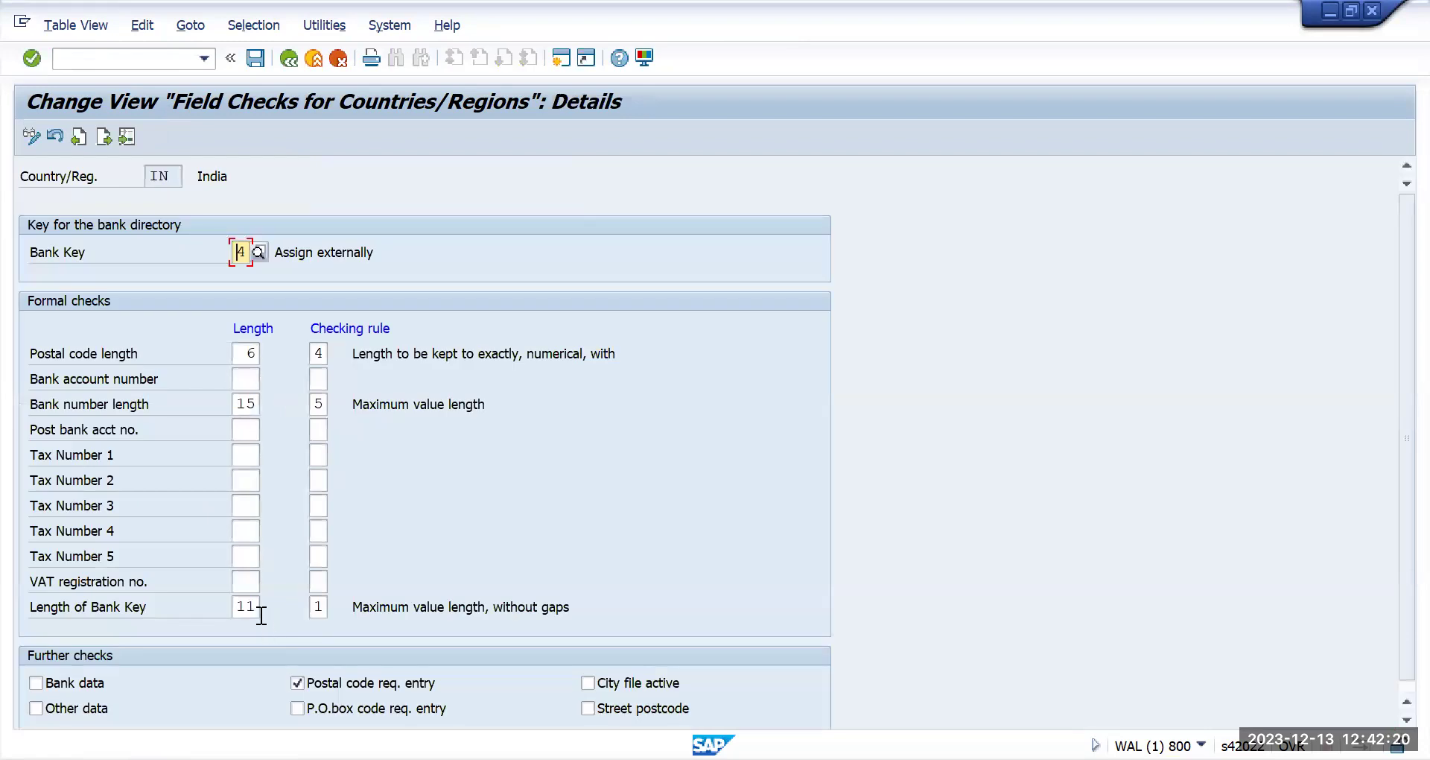
- Change the bank key length from 11 to 7 and save under a customizing request
click(258, 607)
key(BackSpace)
key(BackSpace)
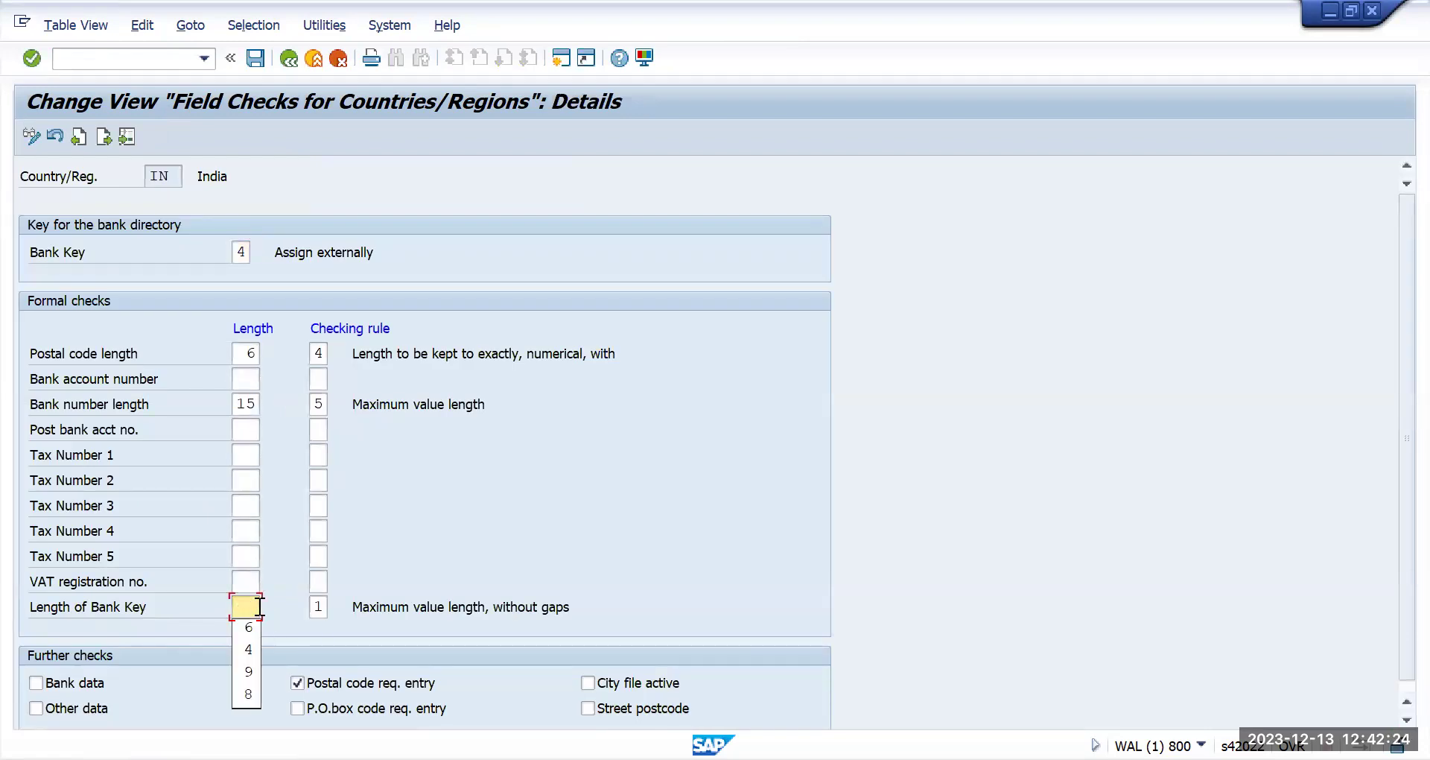
text(7)
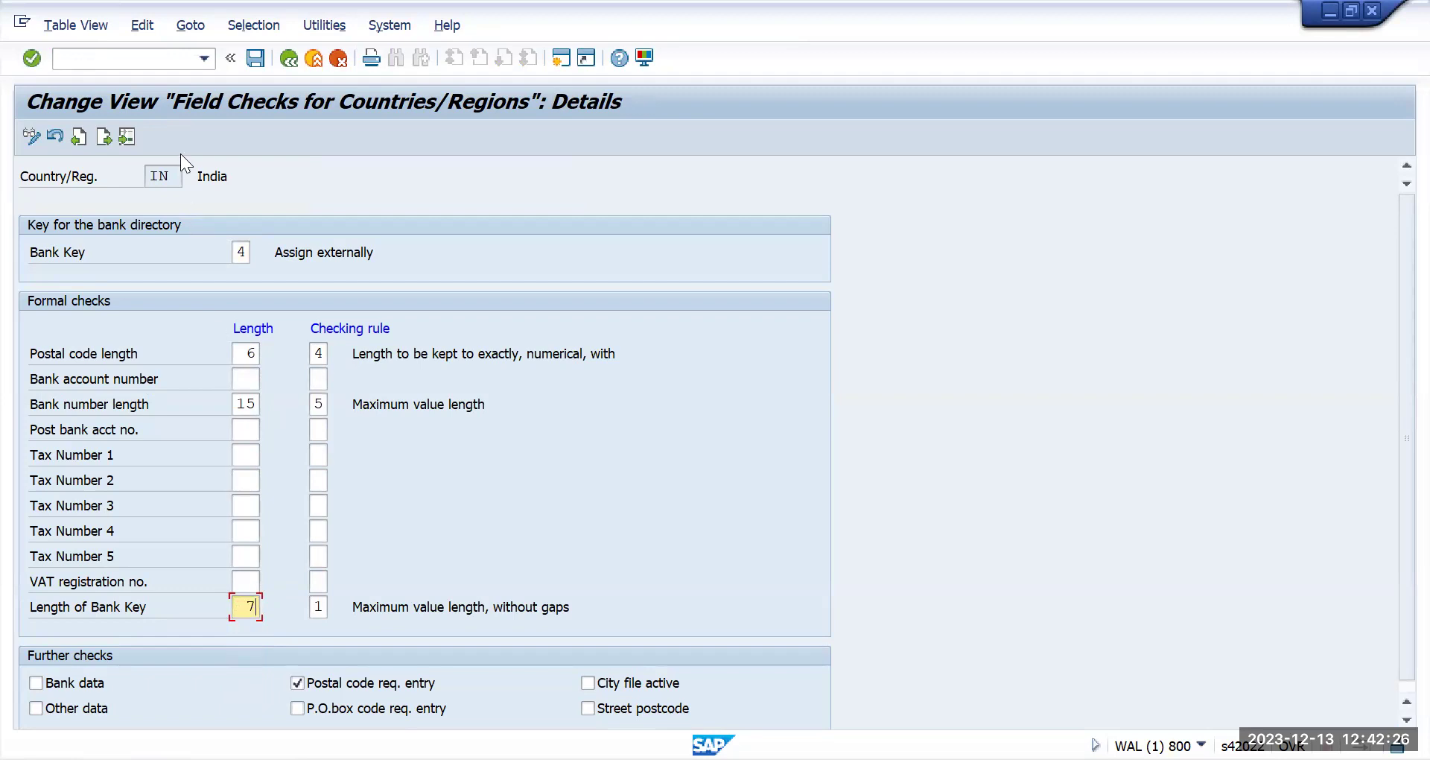
click(255, 58)
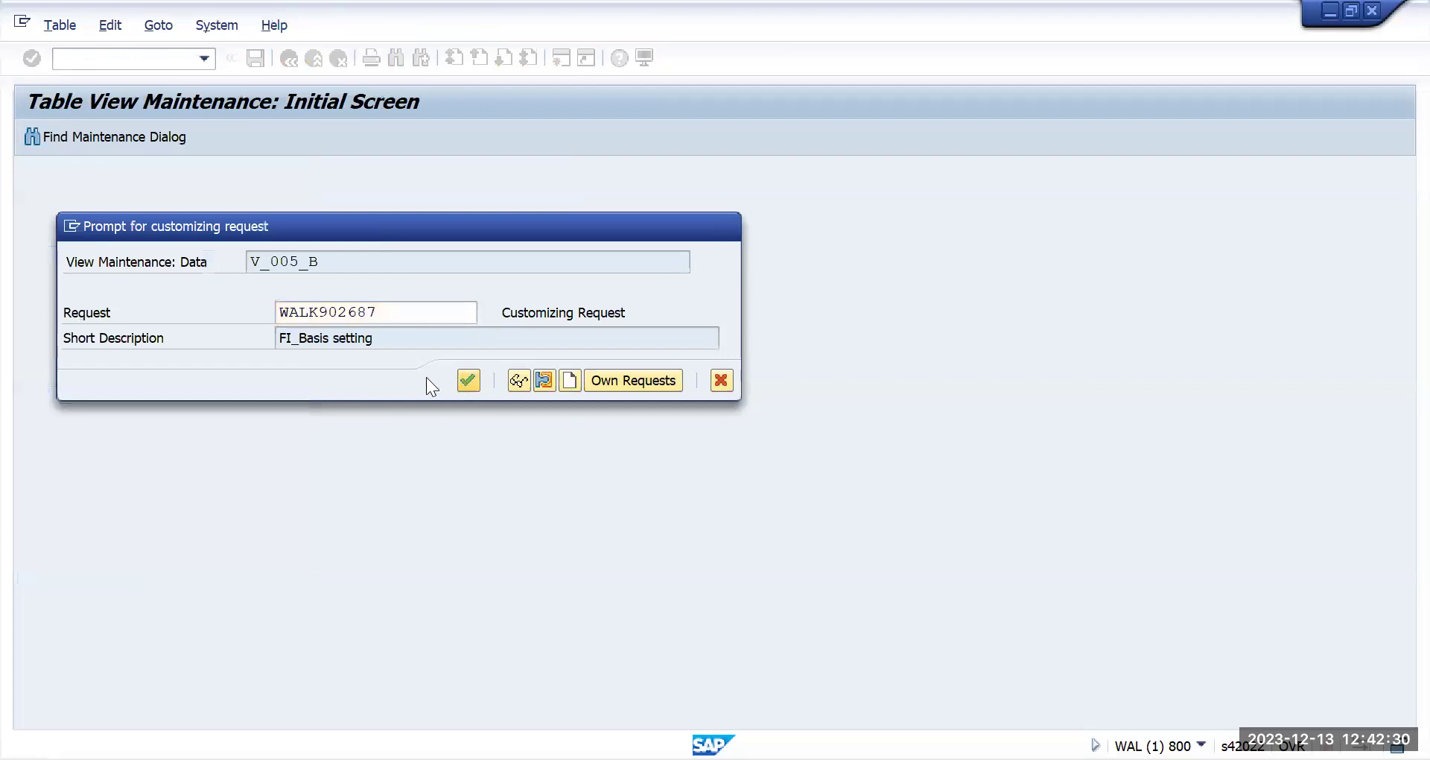
key(Return)
click(590, 633)
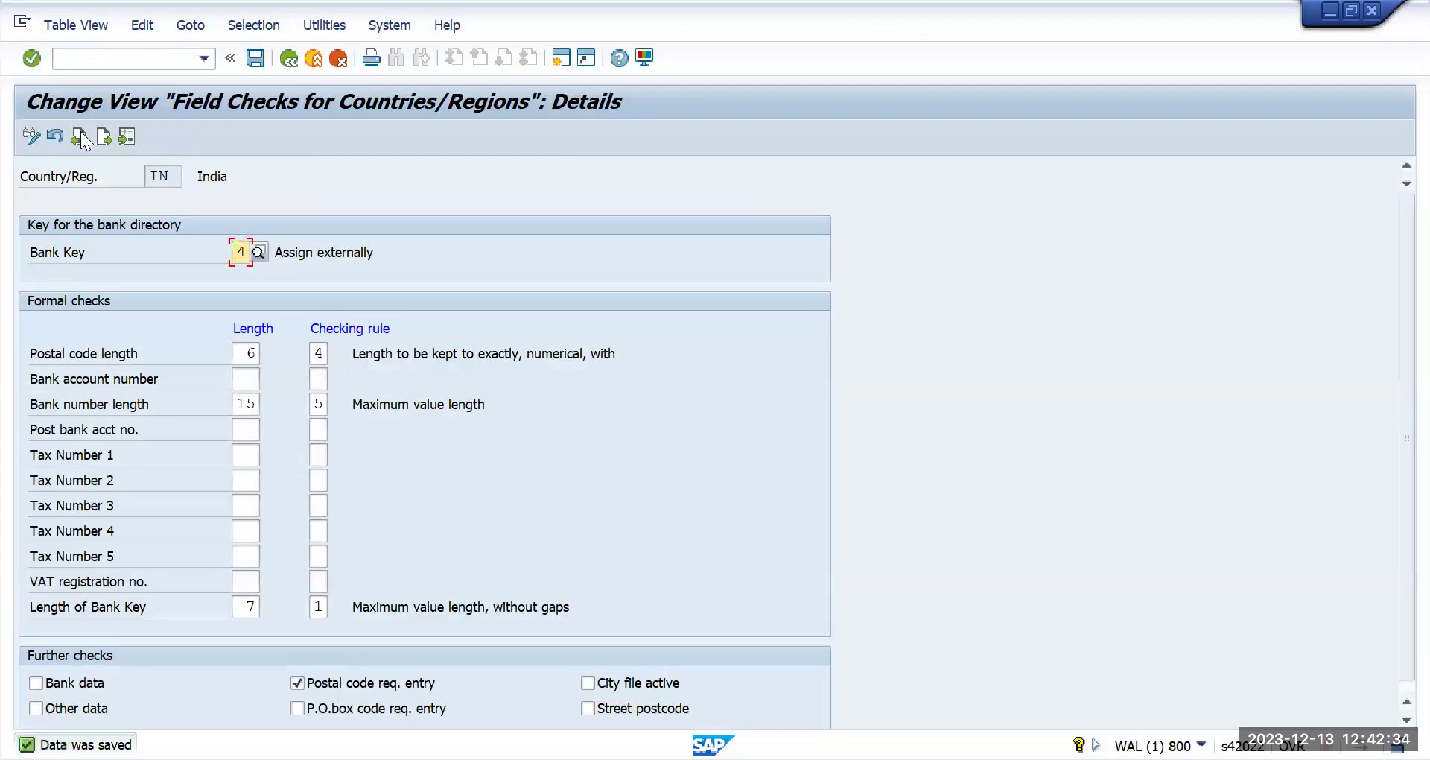
- Return to the main menu with /n and open FI01 Create Bank
click(96, 61)
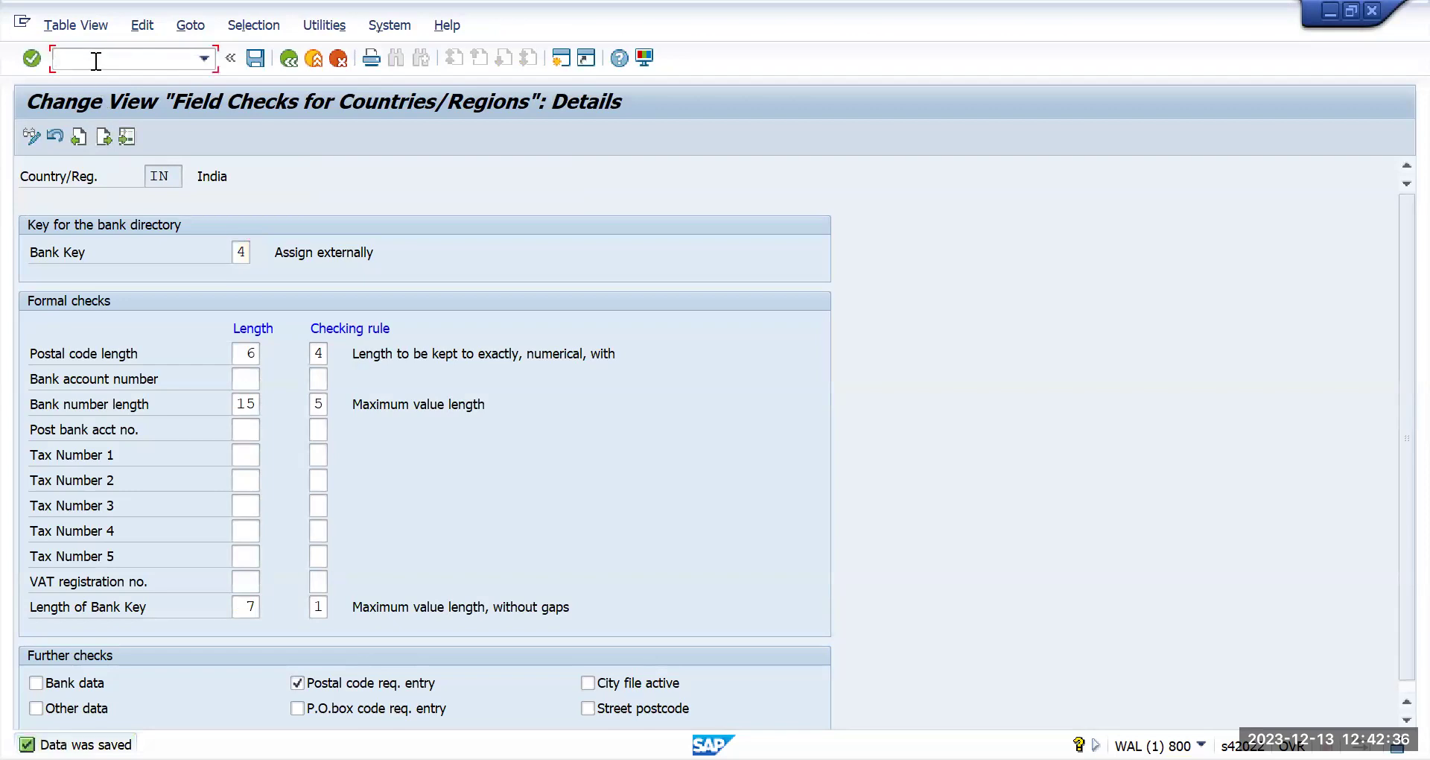
text(/n)
key(Return)
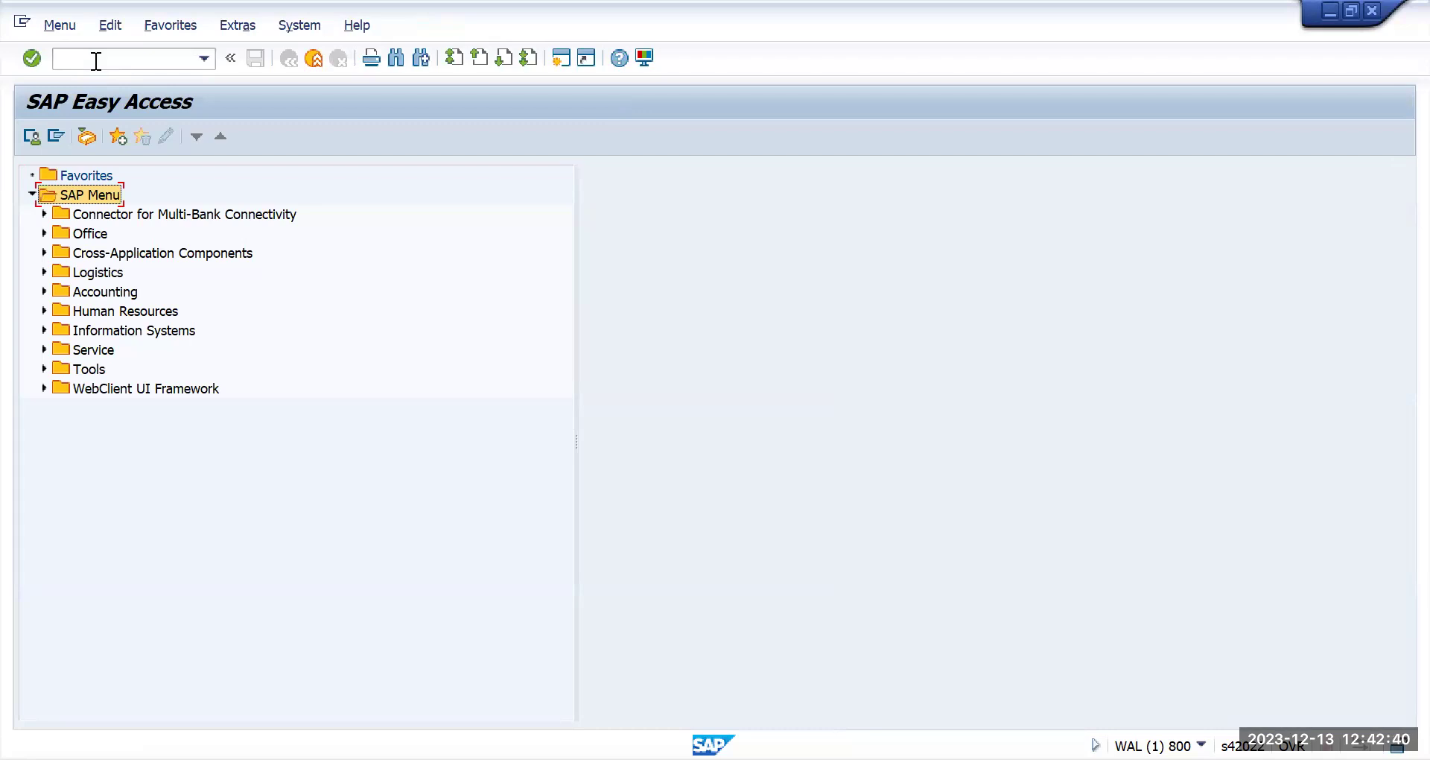
click(96, 62)
text(FI01)
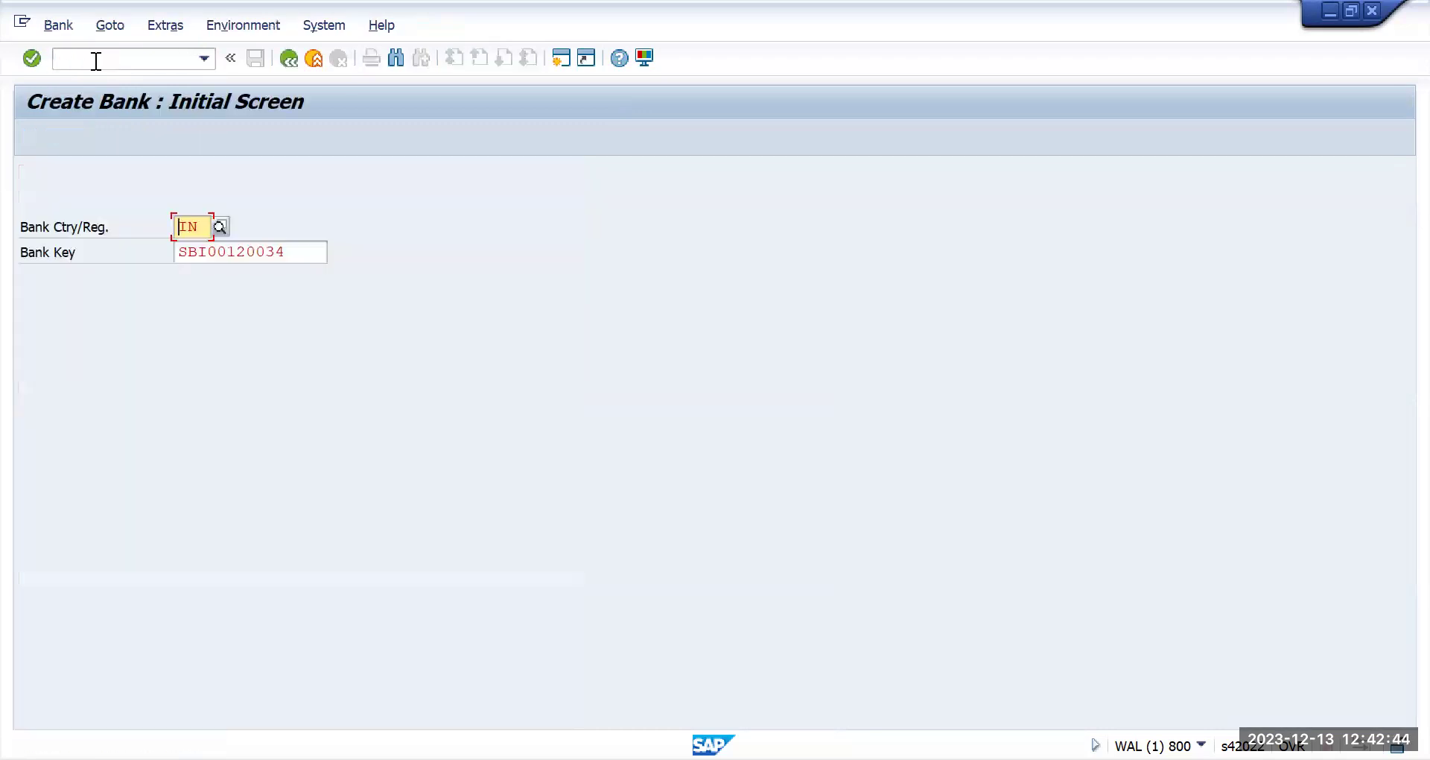
key(Tab)
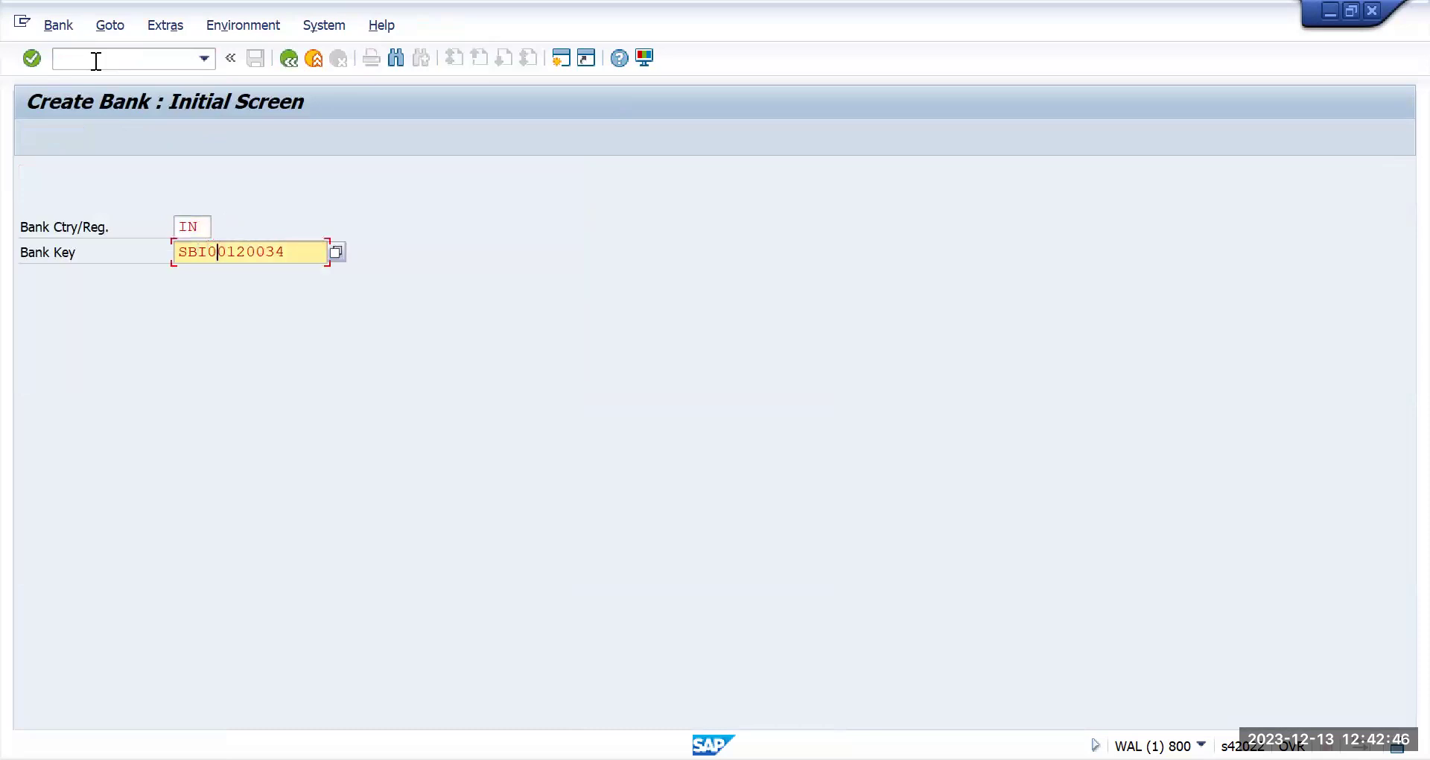
- Submit bank key SBI001234 for IN, which is rejected as longer than 7 characters
key(End)
key(BackSpace)
key(BackSpace)
key(BackSpace)
key(BackSpace)
key(Left)
key(Left)
key(Left)
key(Left)
key(Right)
key(Right)
text(34)
key(Return)
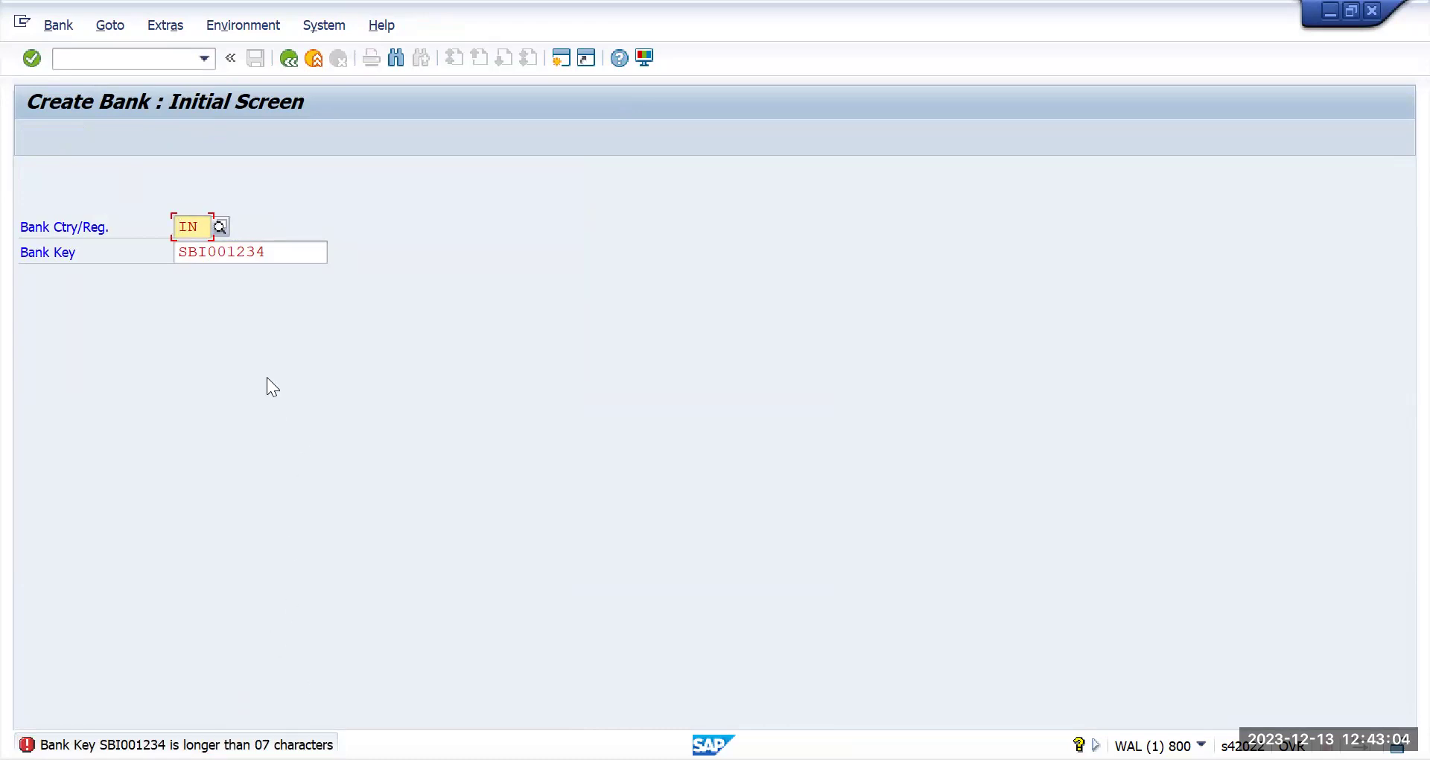
- Delete the trailing 34 so the 7-character key SBI0012 passes the check
click(287, 252)
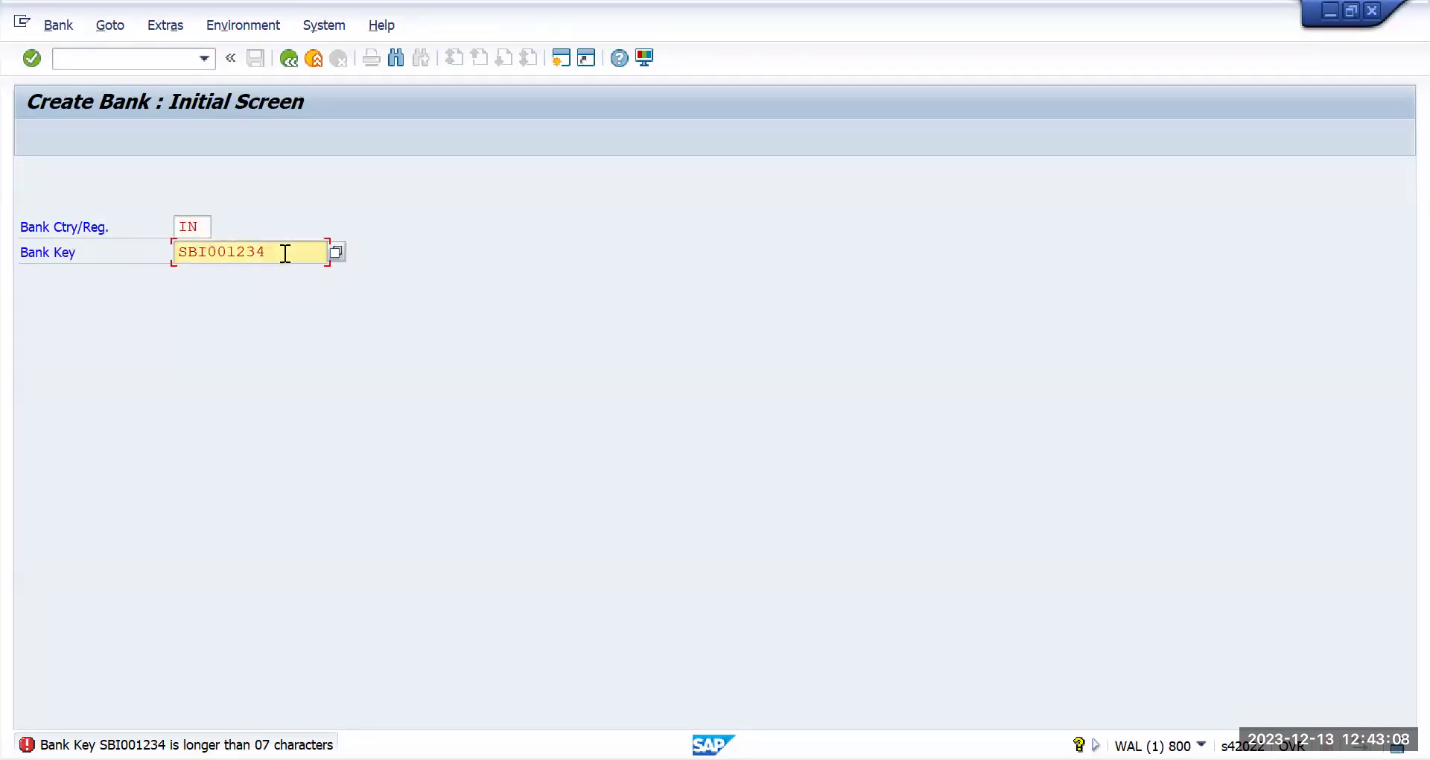
click(246, 252)
key(Delete)
key(Delete)
key(Return)
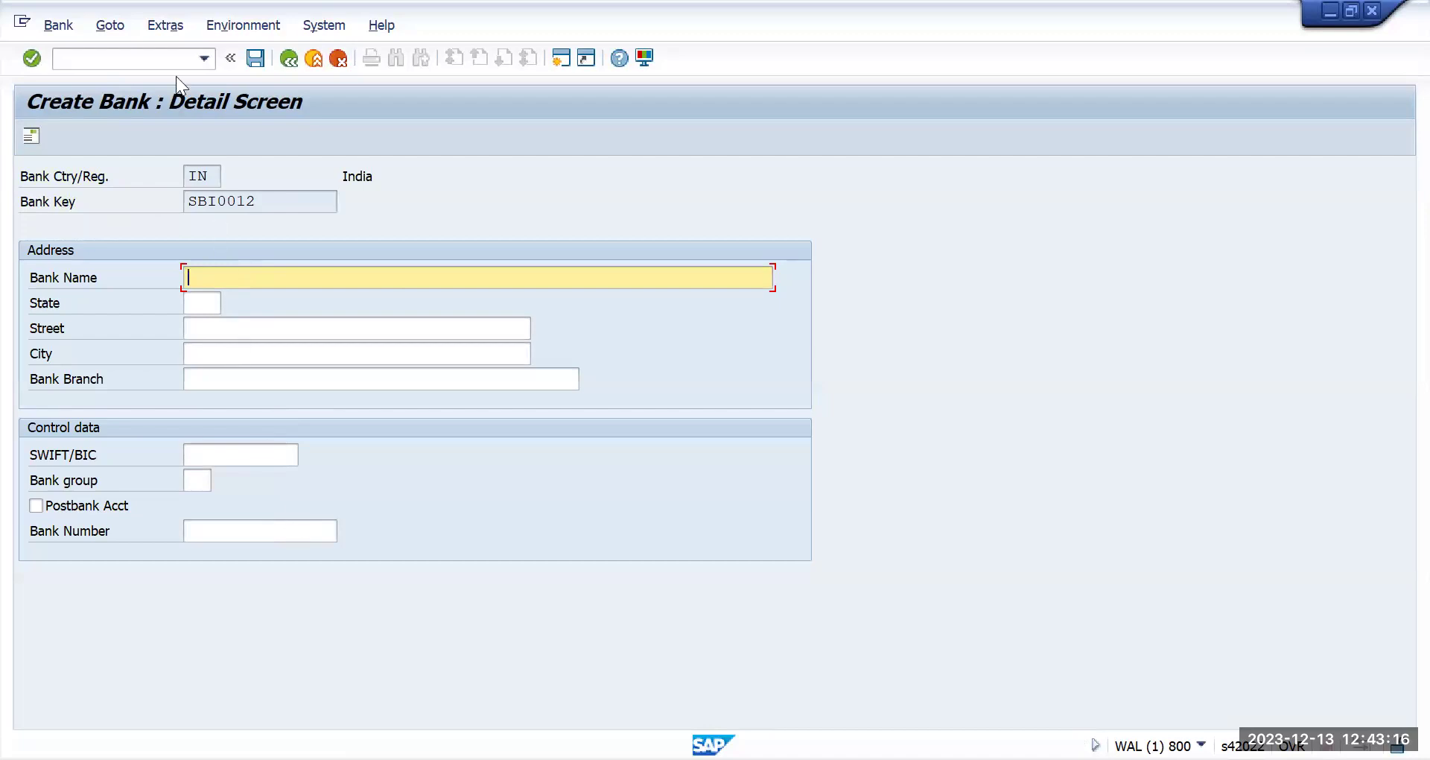
- Leave Create Bank with /N and return to SAP Easy Access
click(126, 65)
text(/N)
key(Return)
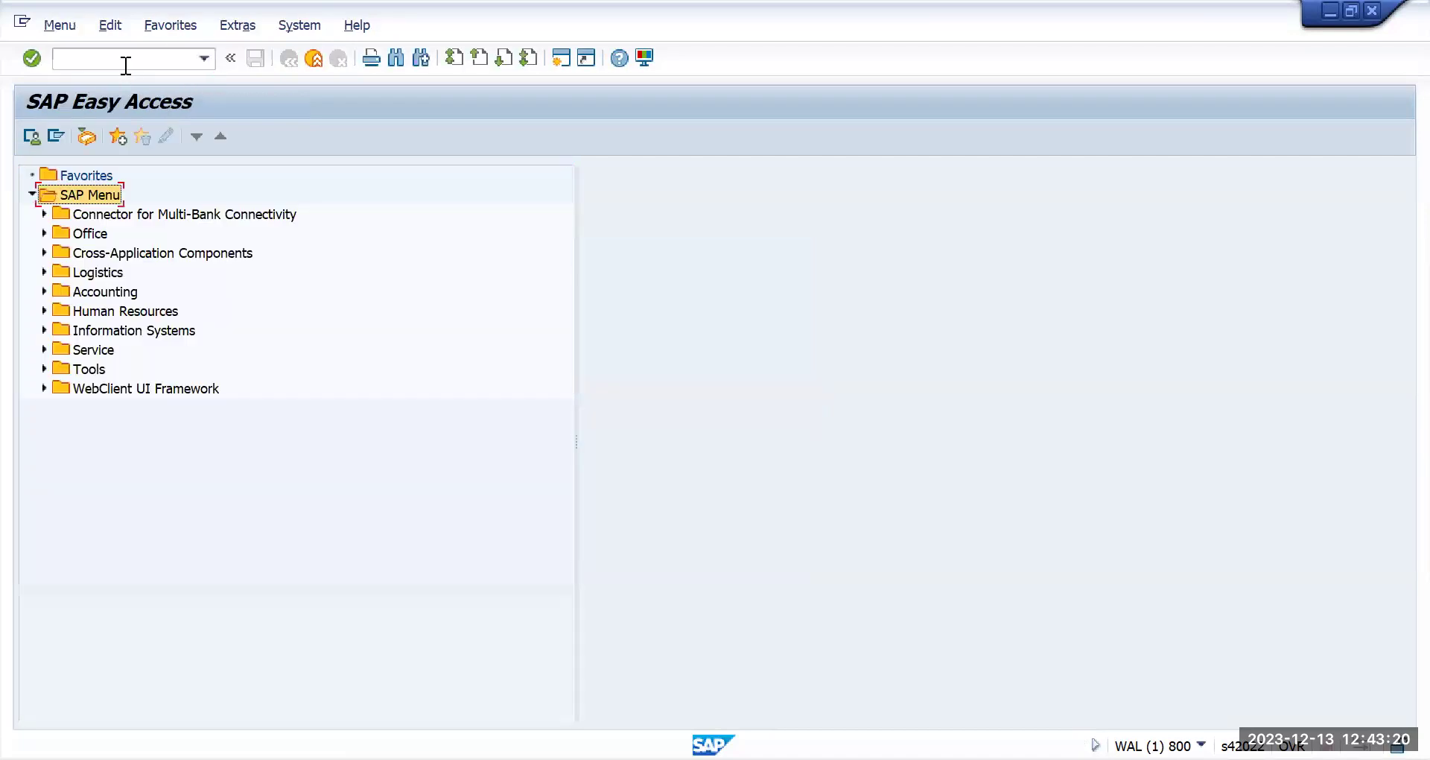
- Run OY17 and position the table at country IN
click(126, 66)
text(FI)
key(BackSpace)
key(BackSpace)
text(OY)
text(7)
key(Return)
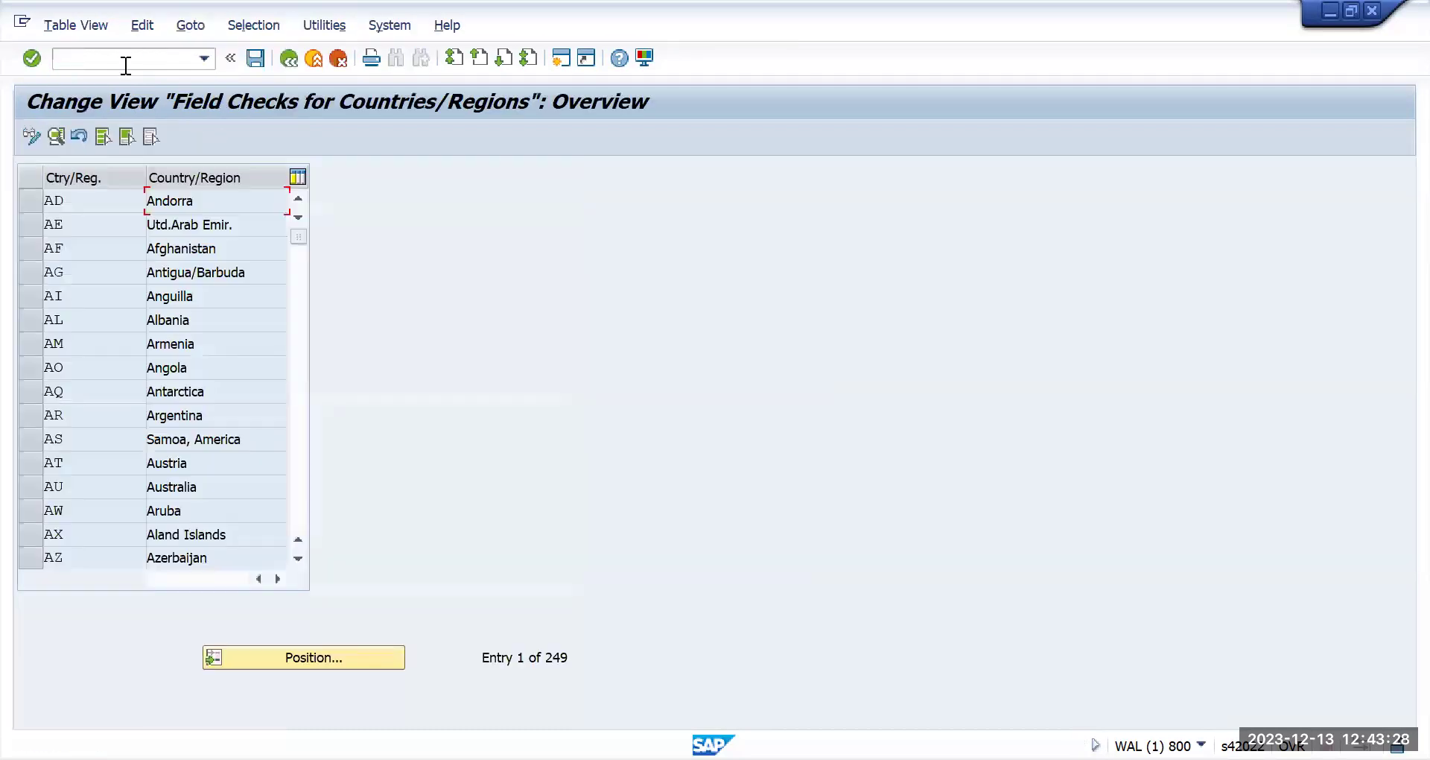
click(331, 656)
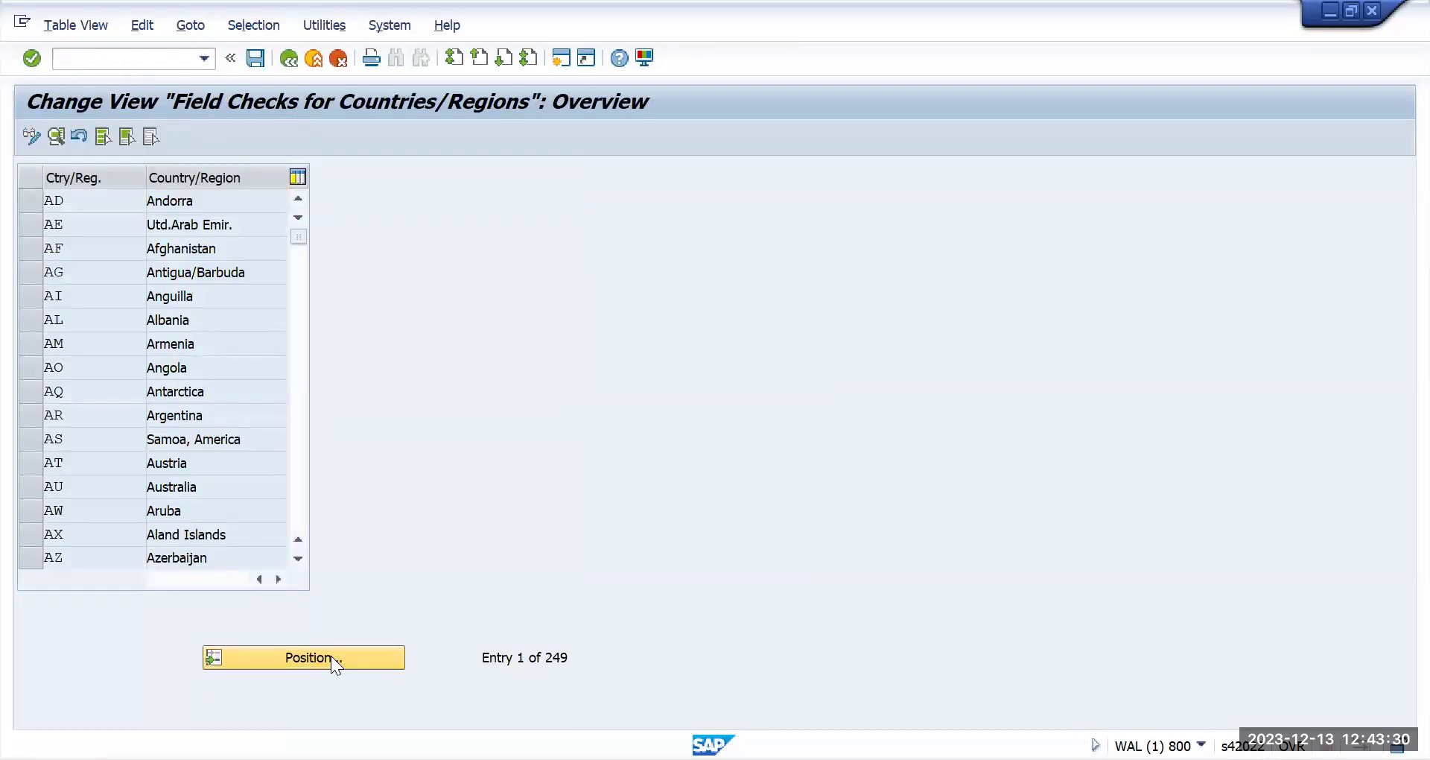
text(IN)
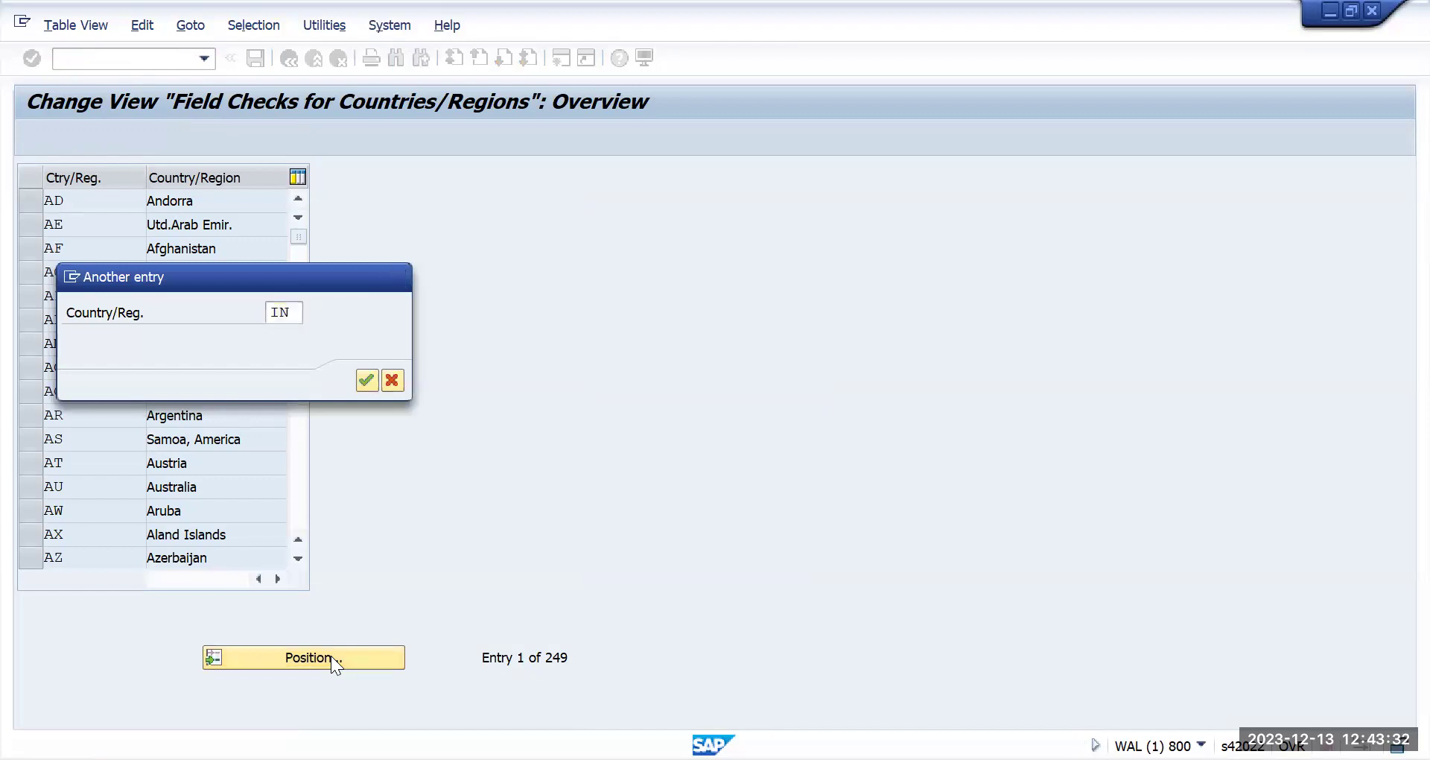
key(Return)
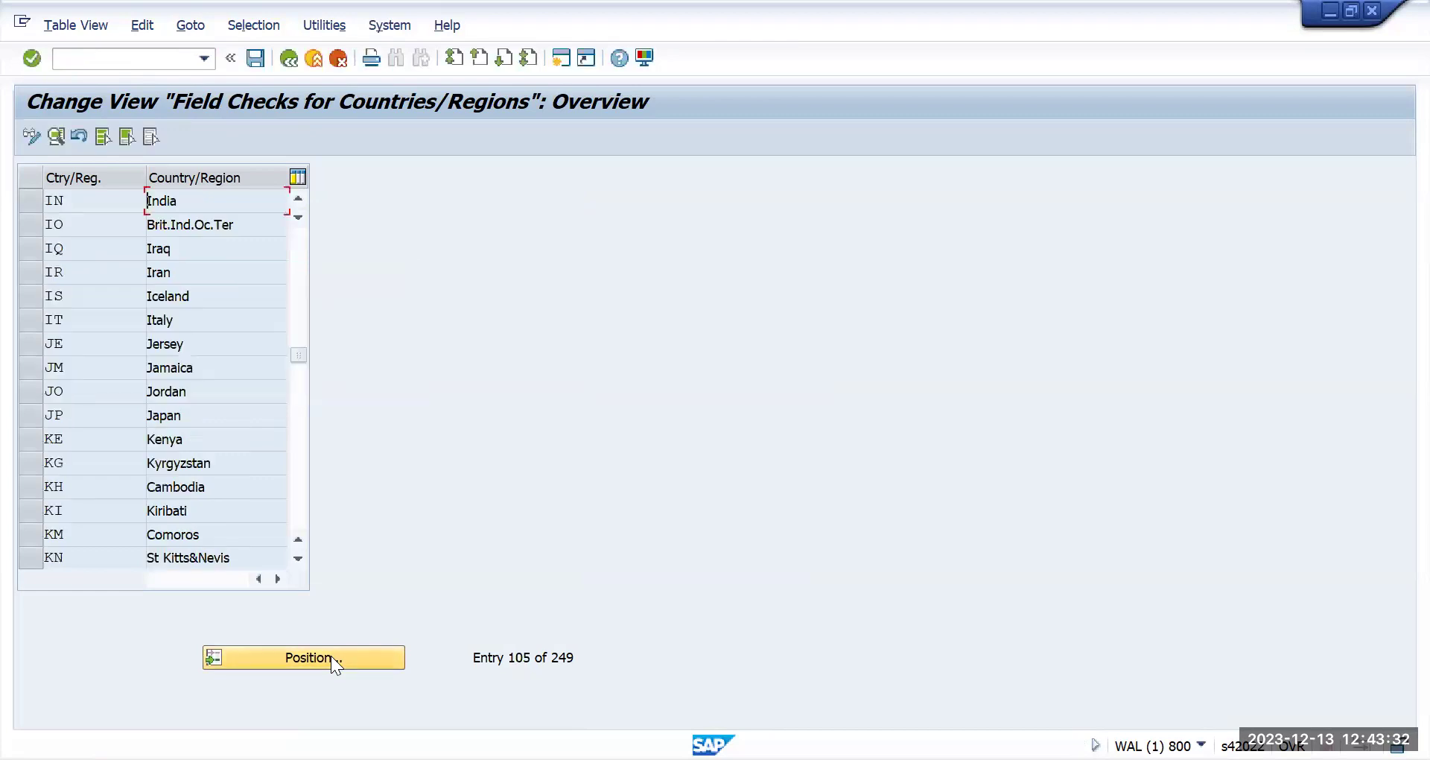
- Open India's details and go to the bank key checking rule, currently 1
double_click(183, 201)
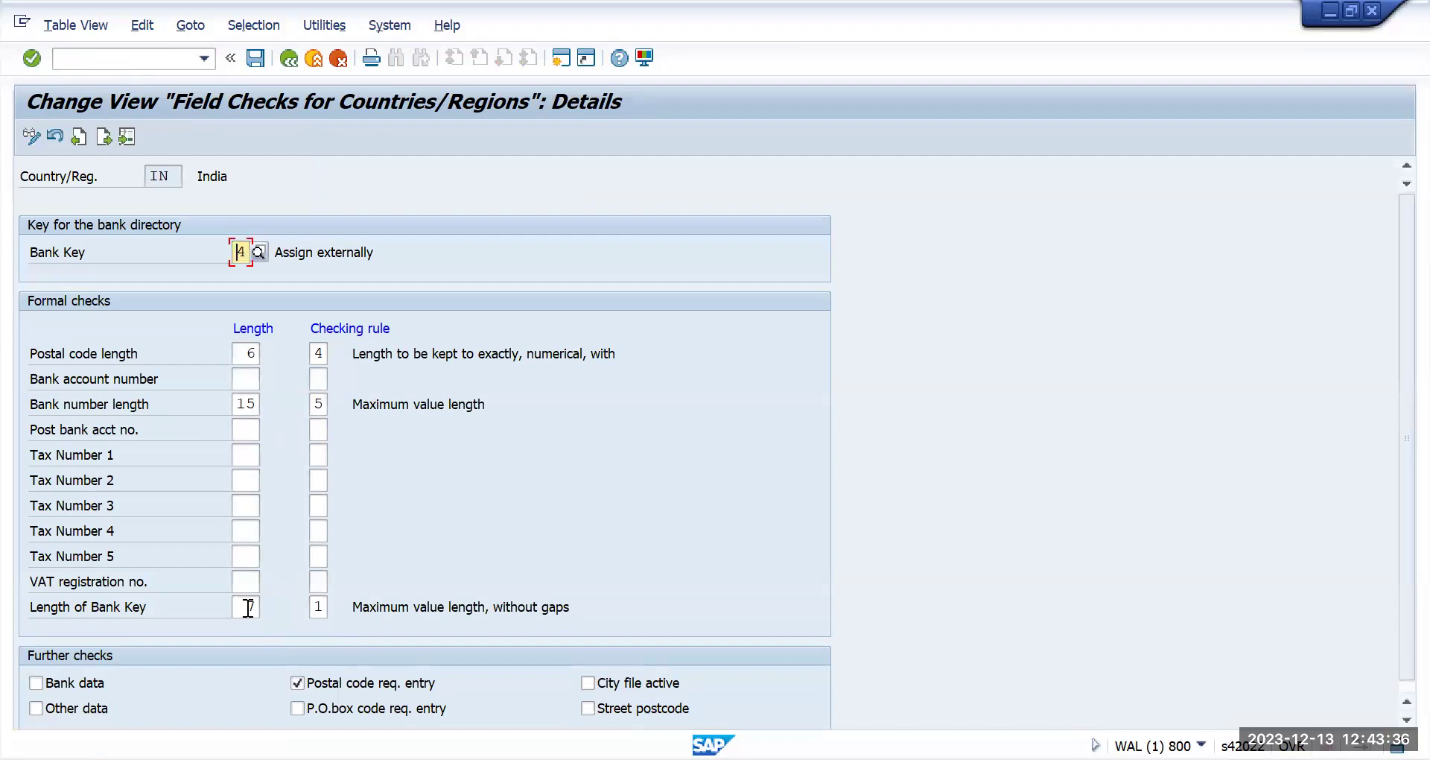
drag(354, 606, 570, 606)
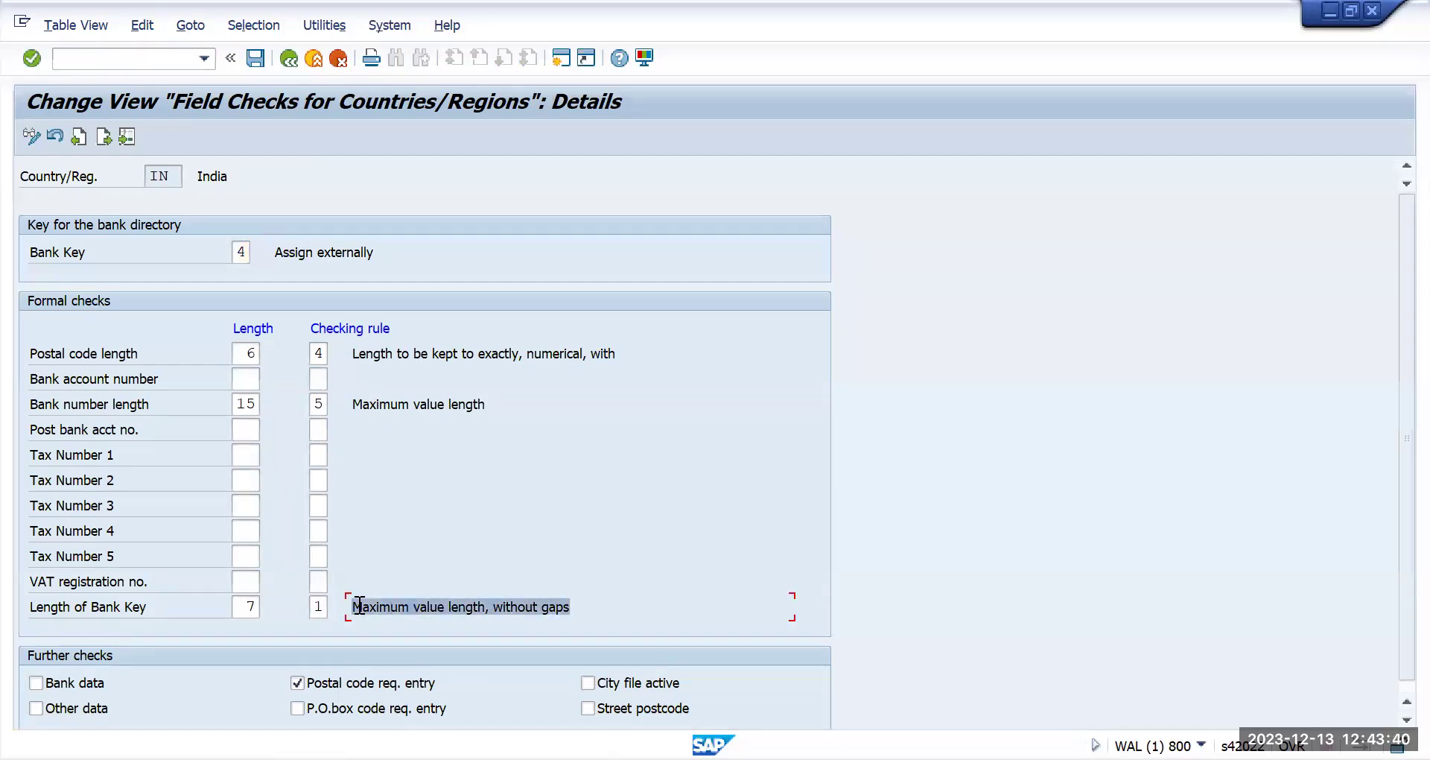
key(shift+Tab)
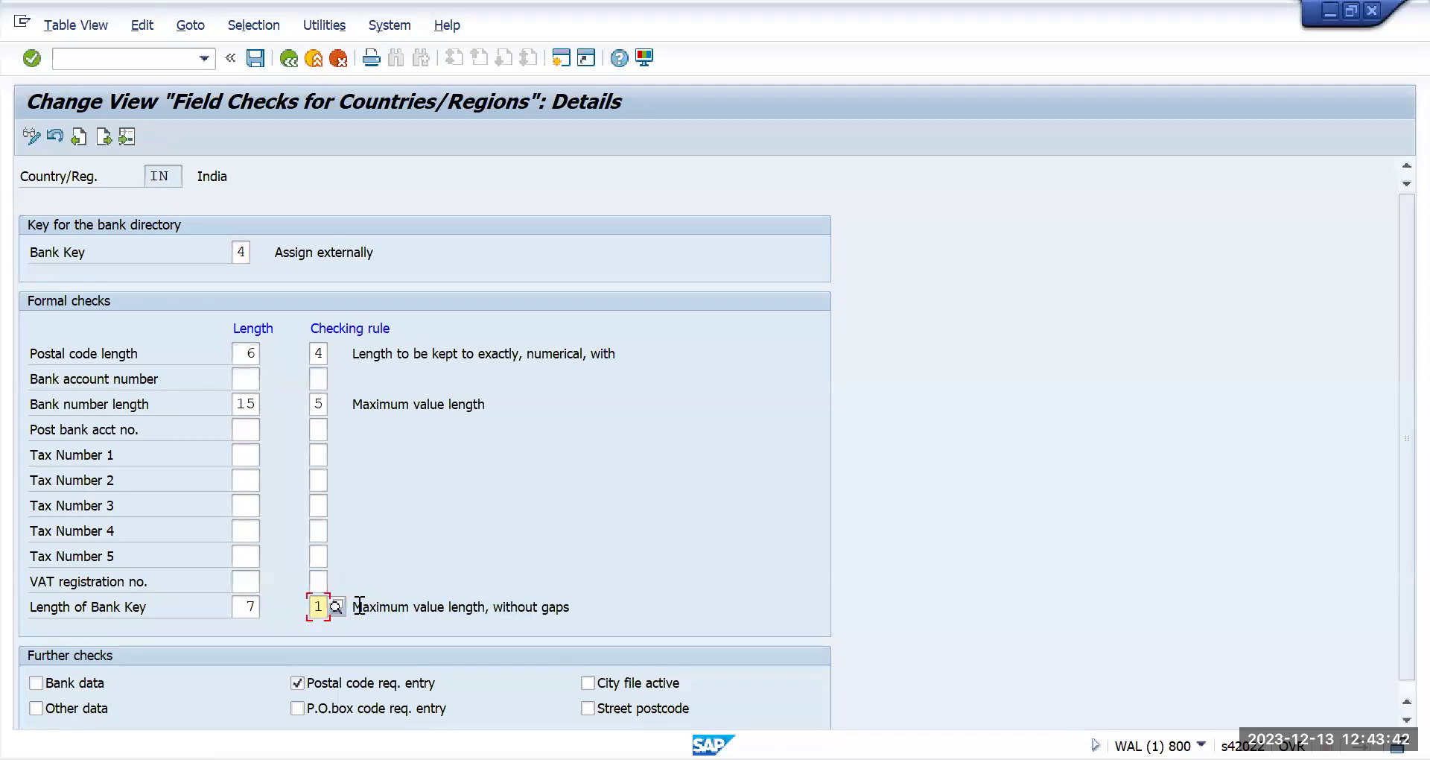
key(Return)
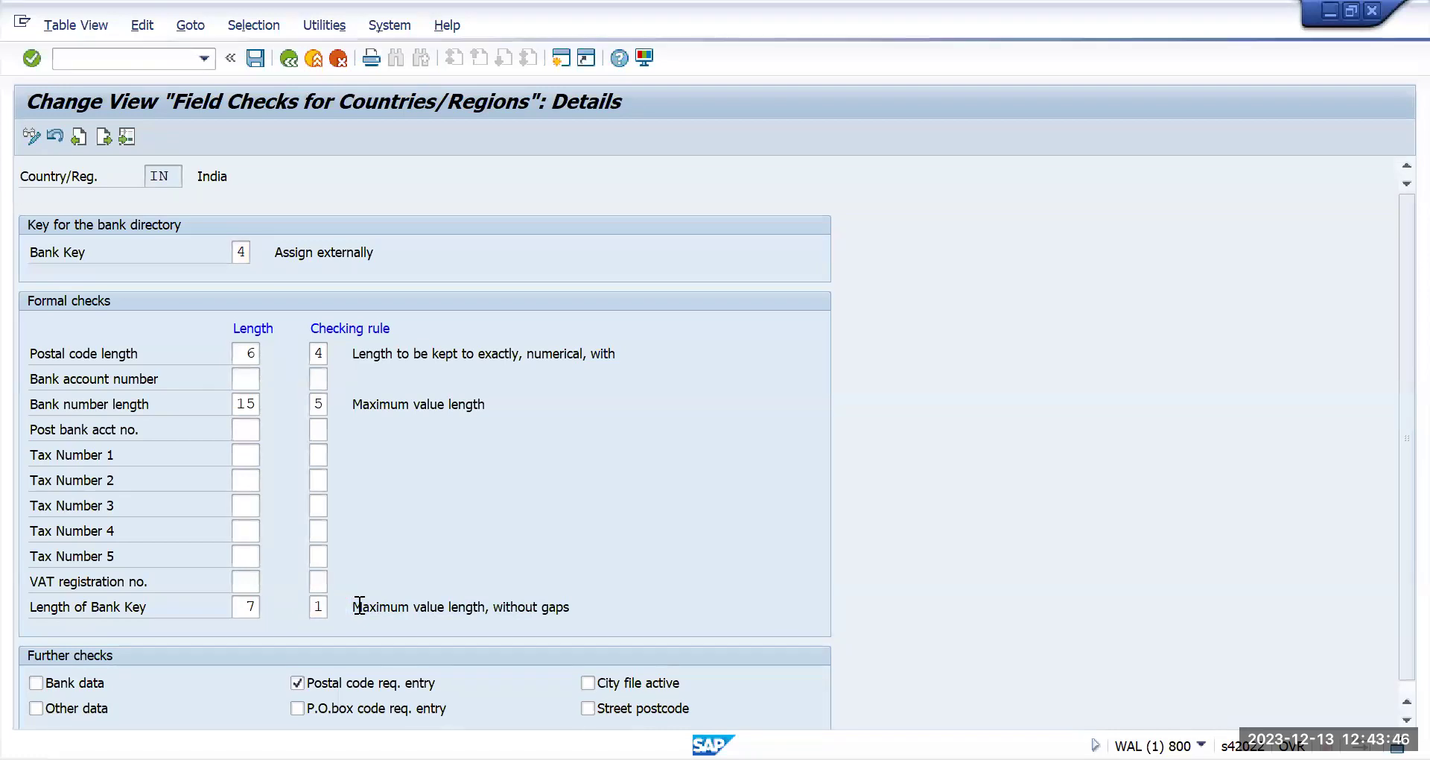
- Pick checking rule 2, numerical without gaps, for India's bank key from the F4 list
key(F4)
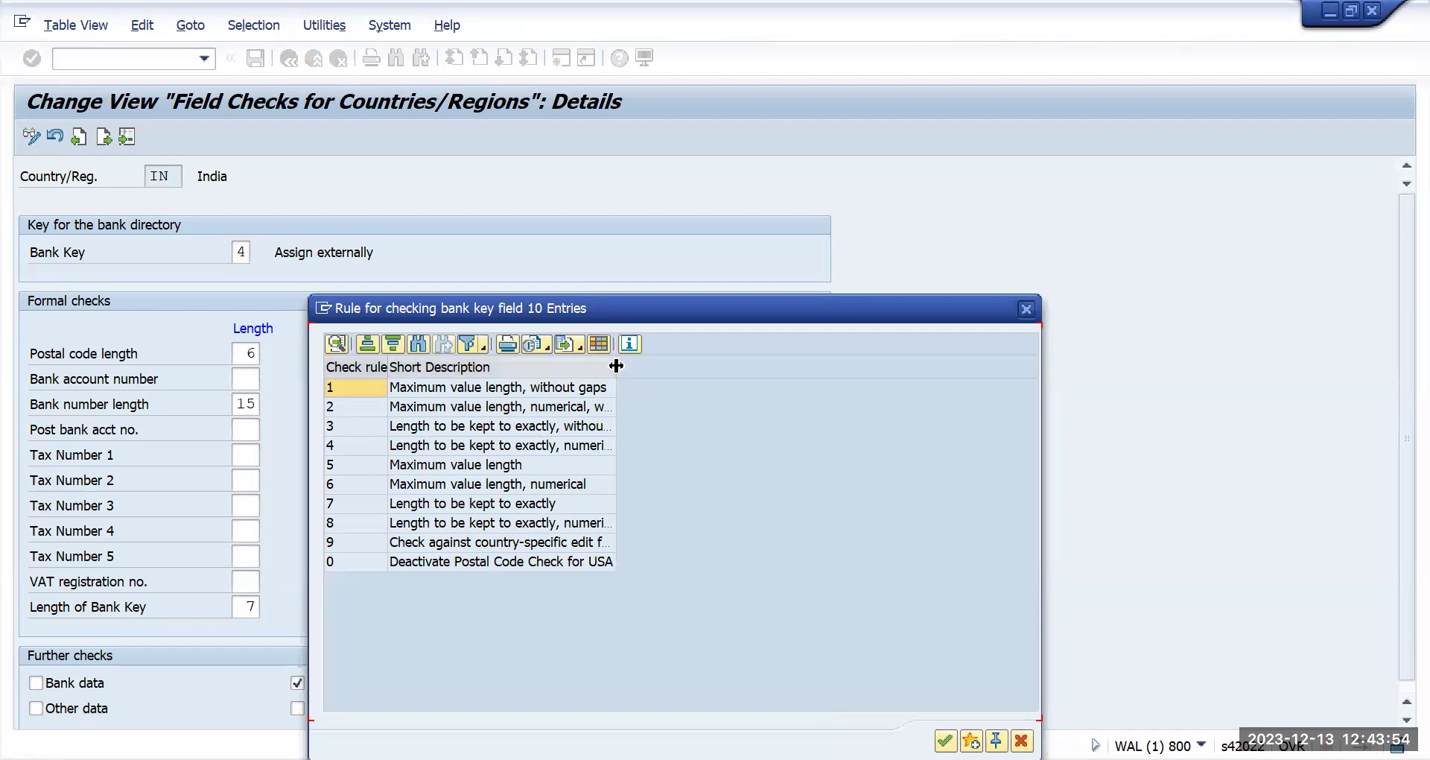
drag(616, 366, 743, 366)
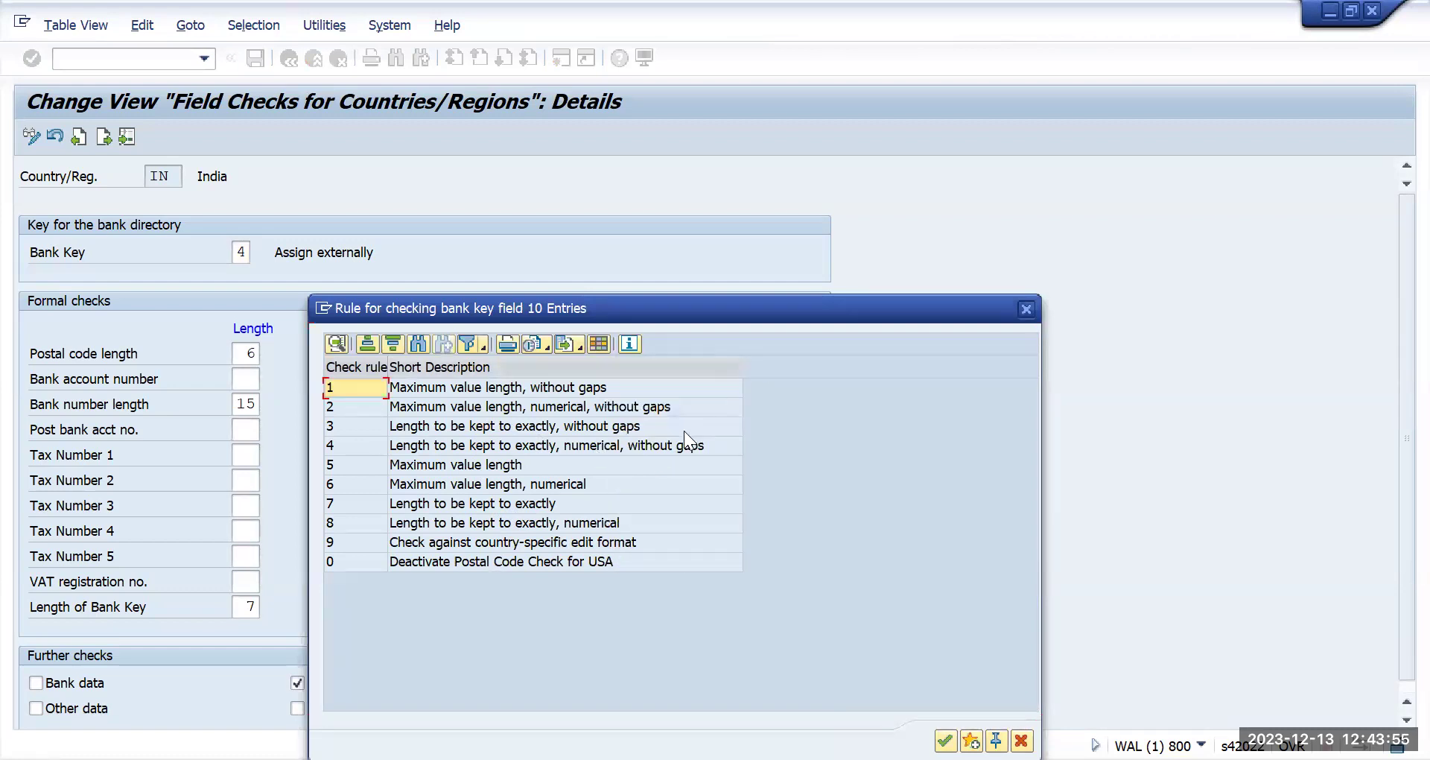
click(520, 486)
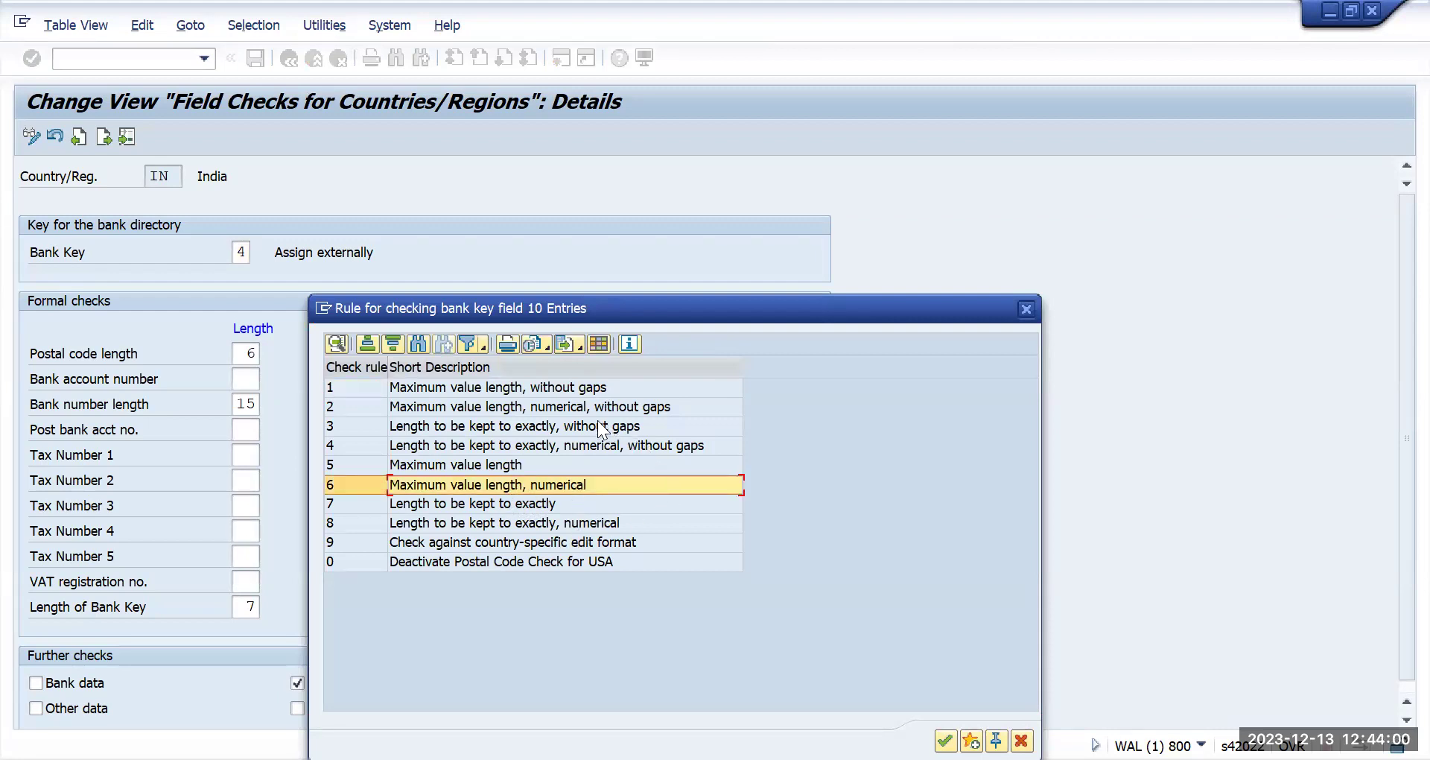
click(518, 407)
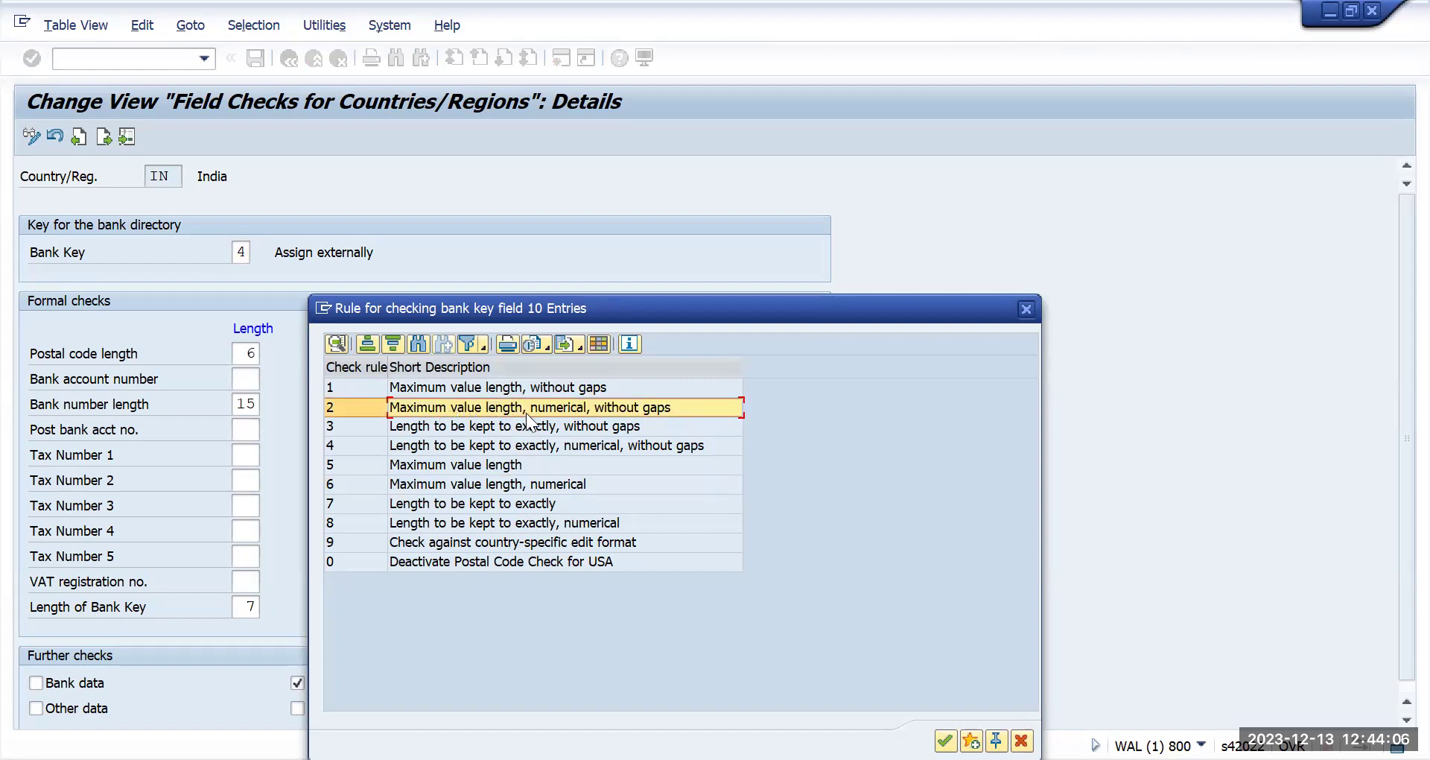
double_click(602, 408)
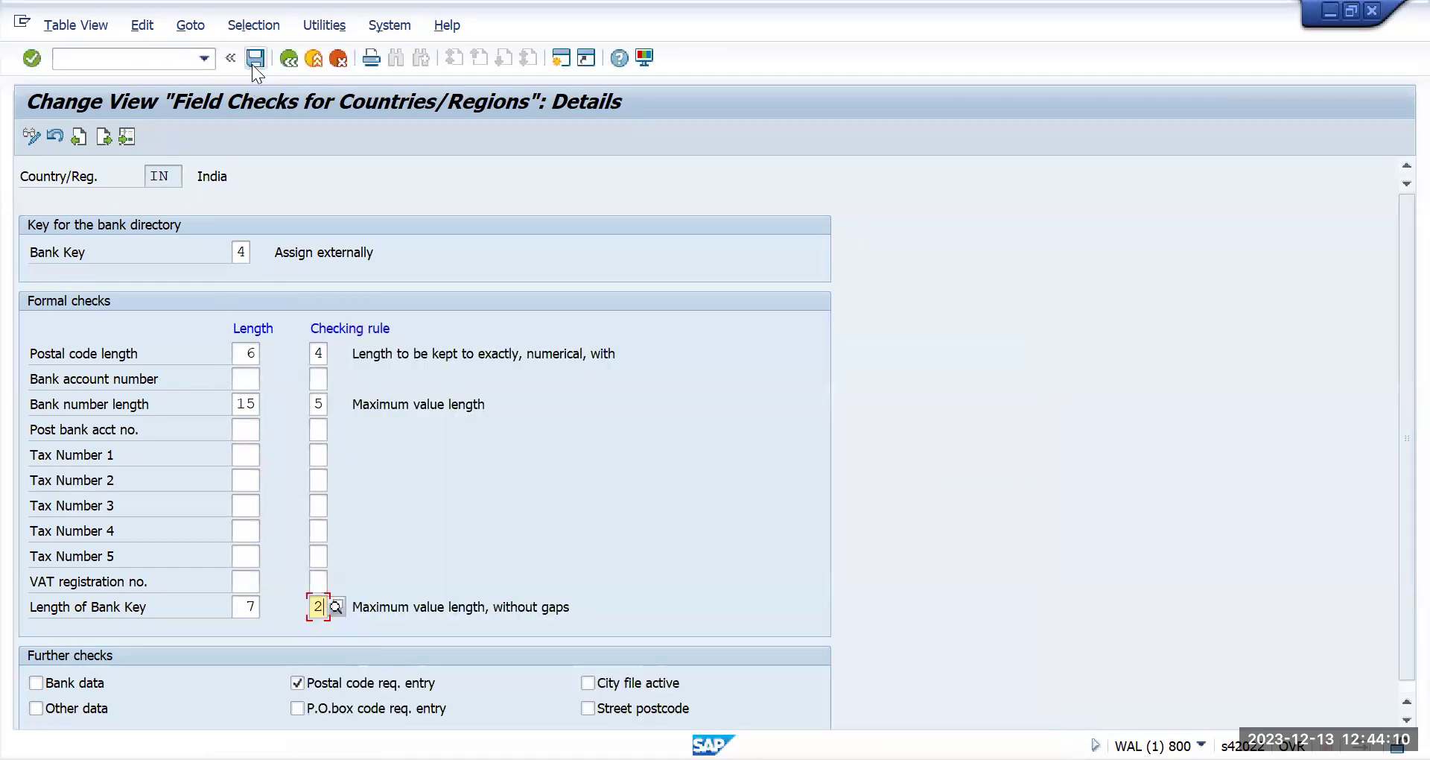
- Save under the customizing request and return to SAP Easy Access with /N
click(255, 62)
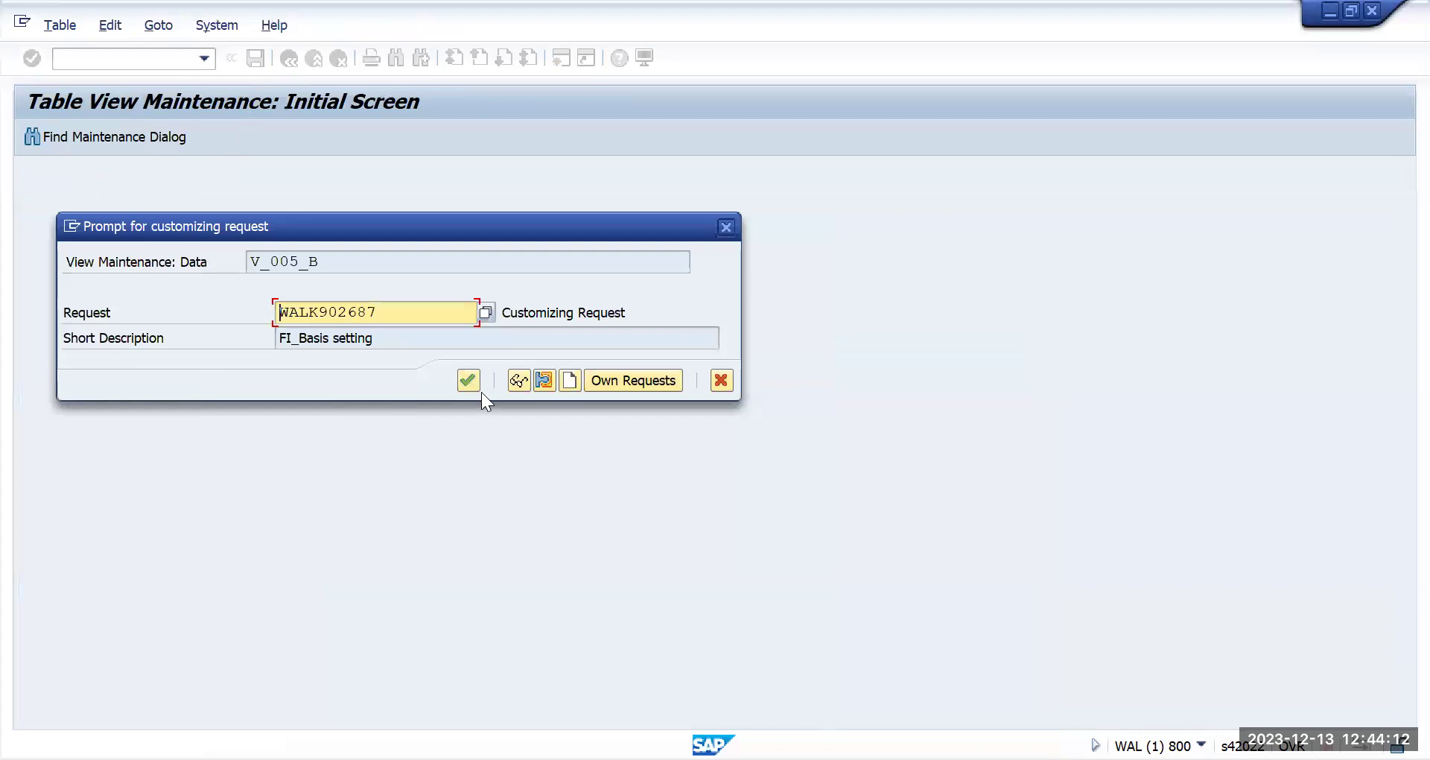
click(468, 379)
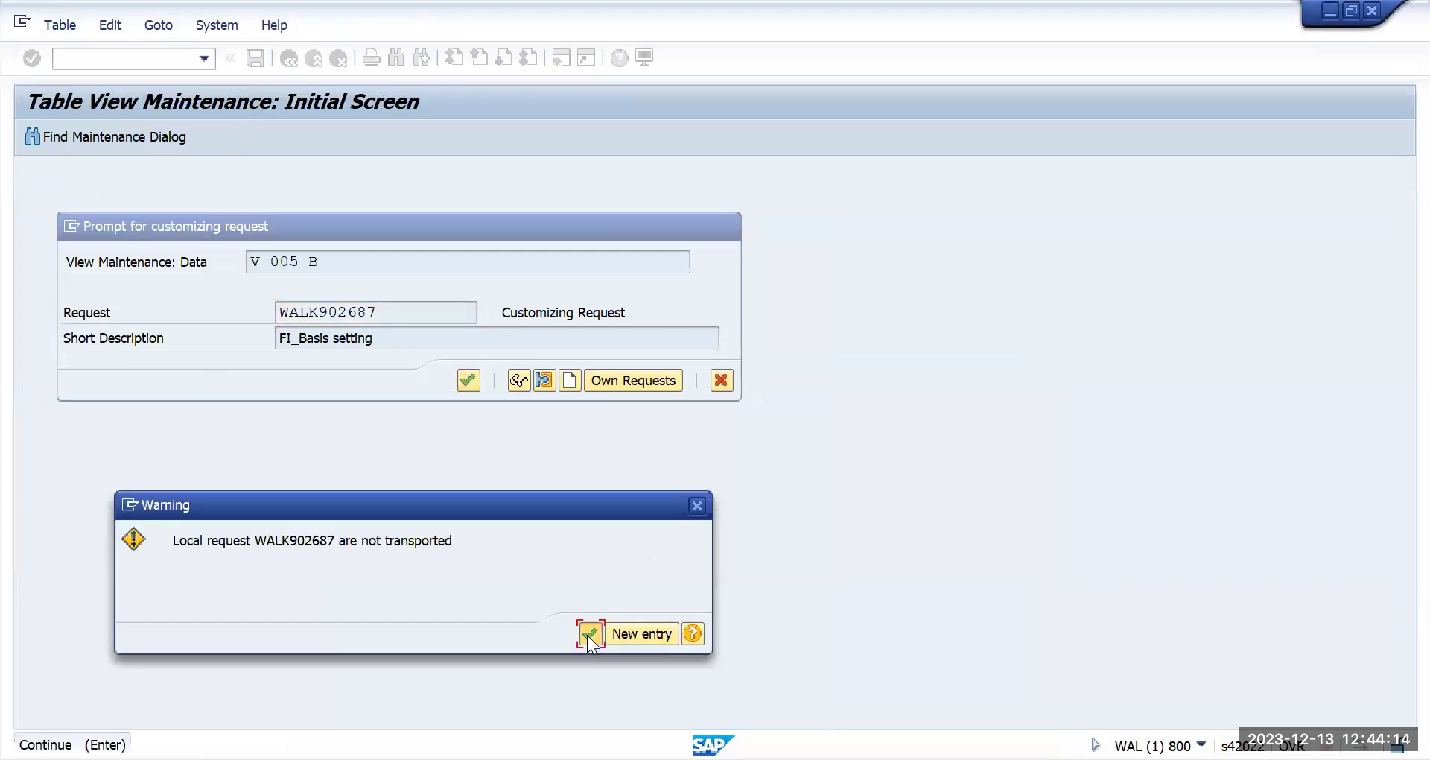
click(587, 635)
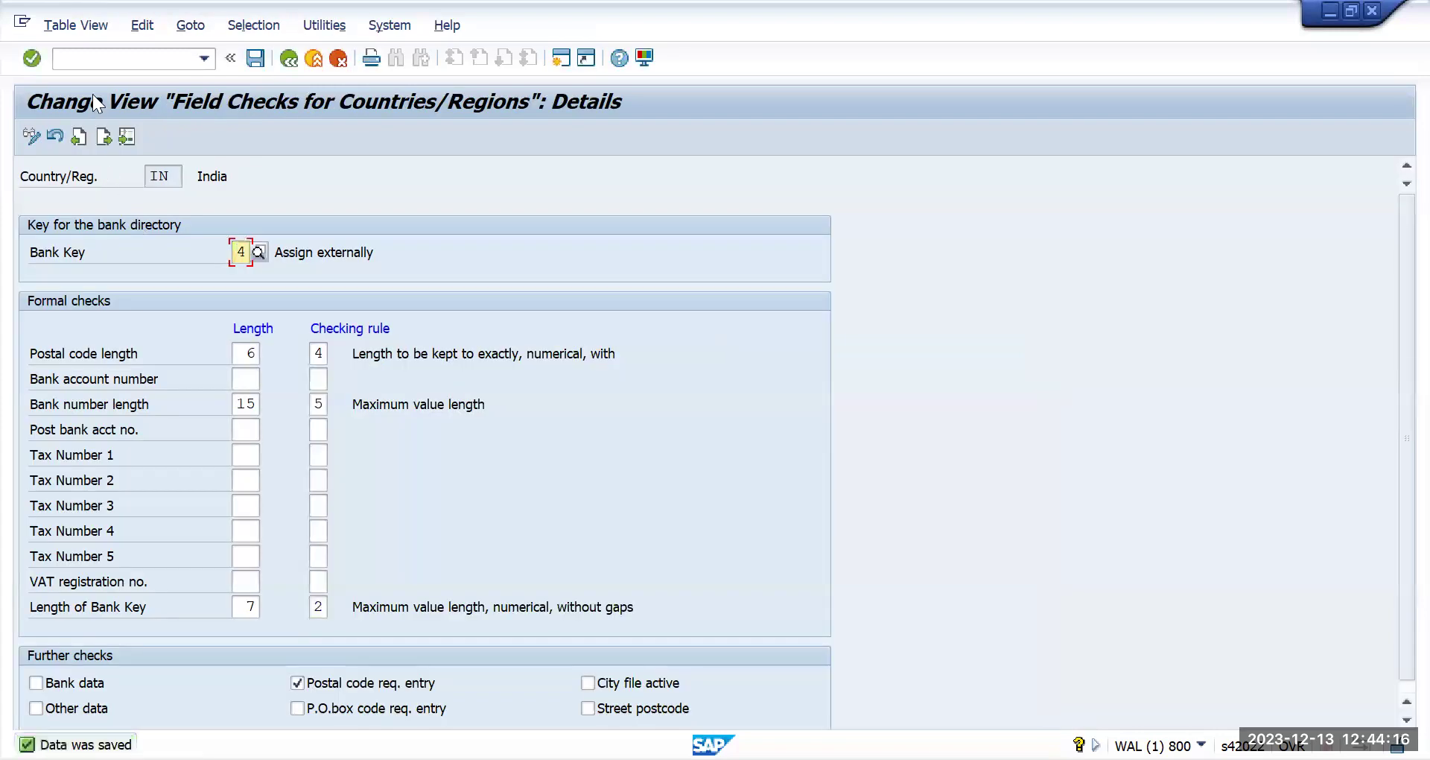
click(117, 62)
text(/N)
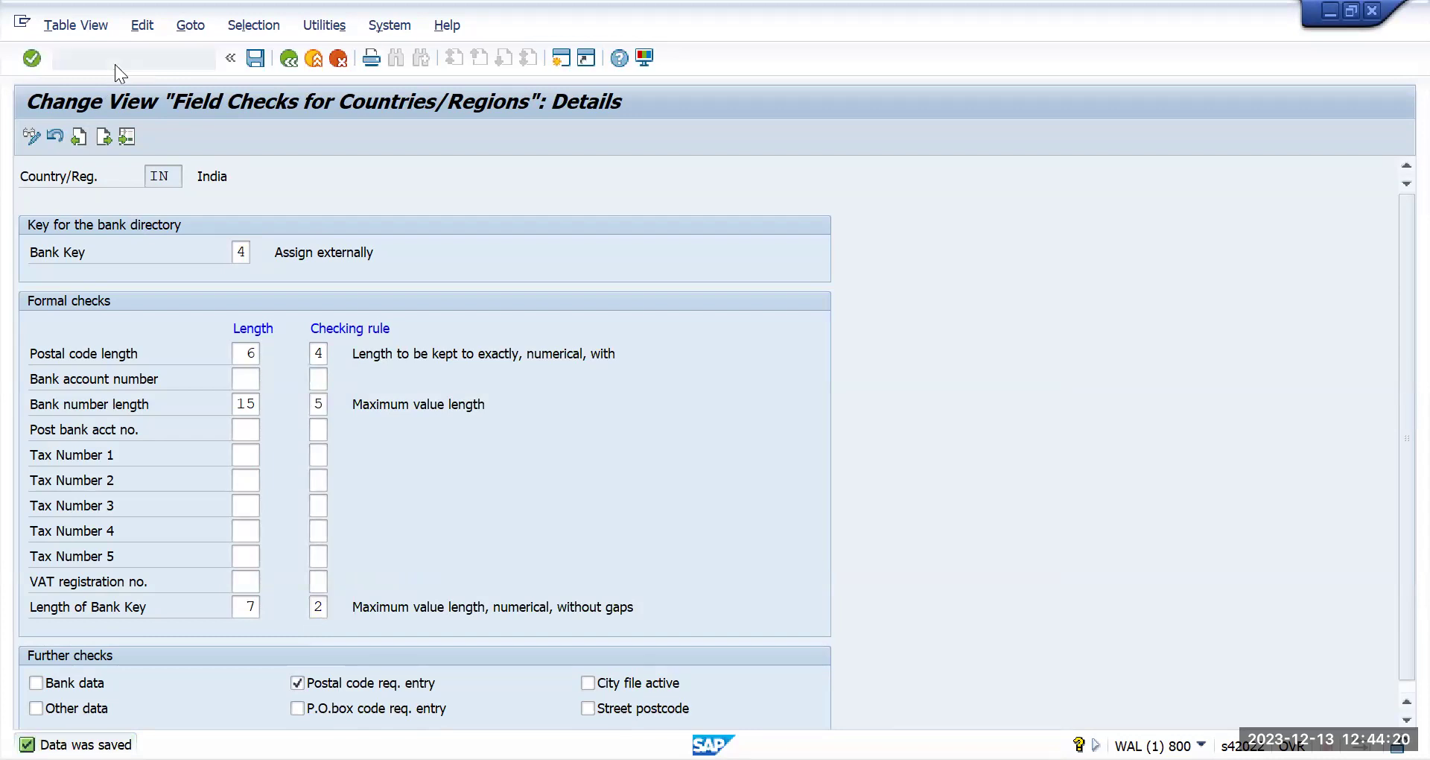
key(Return)
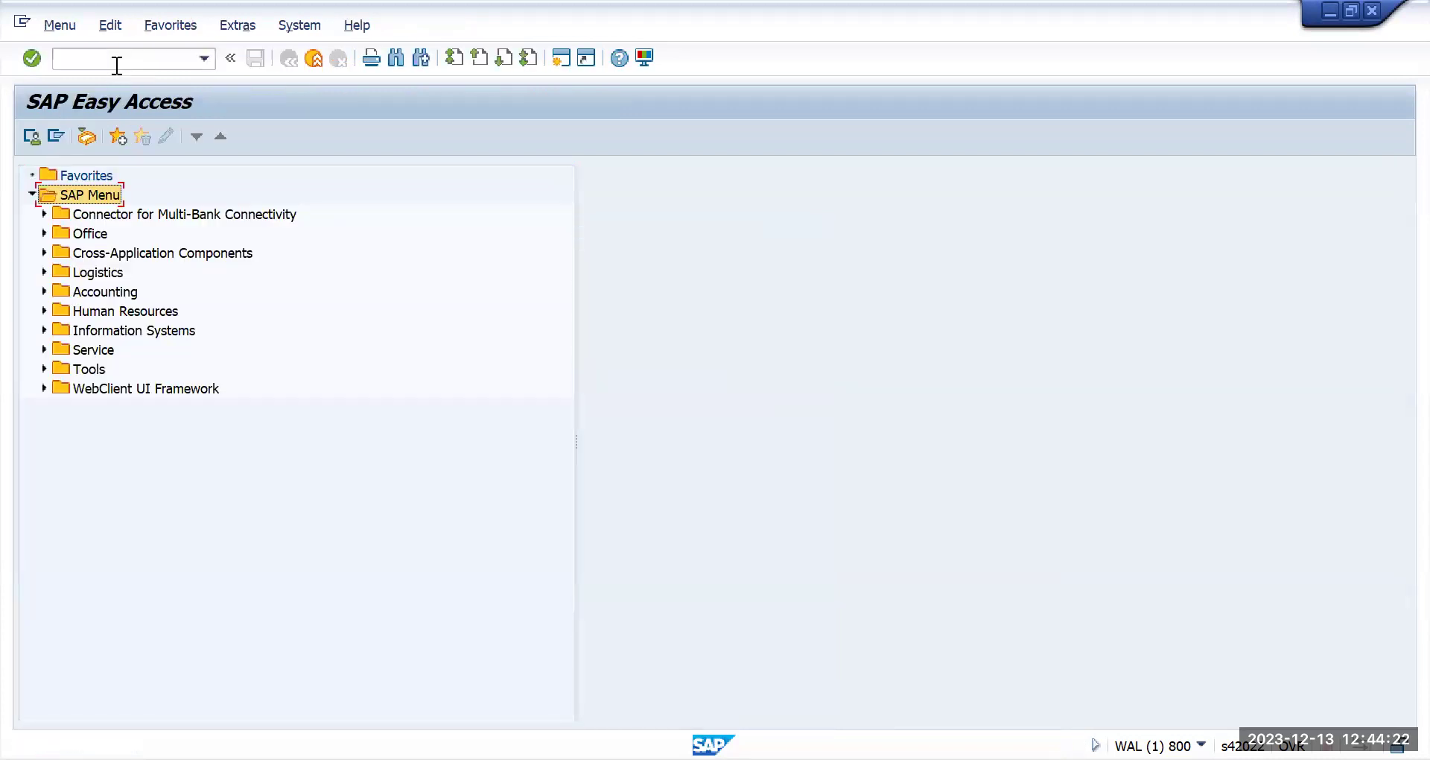
click(117, 63)
text(FI01)
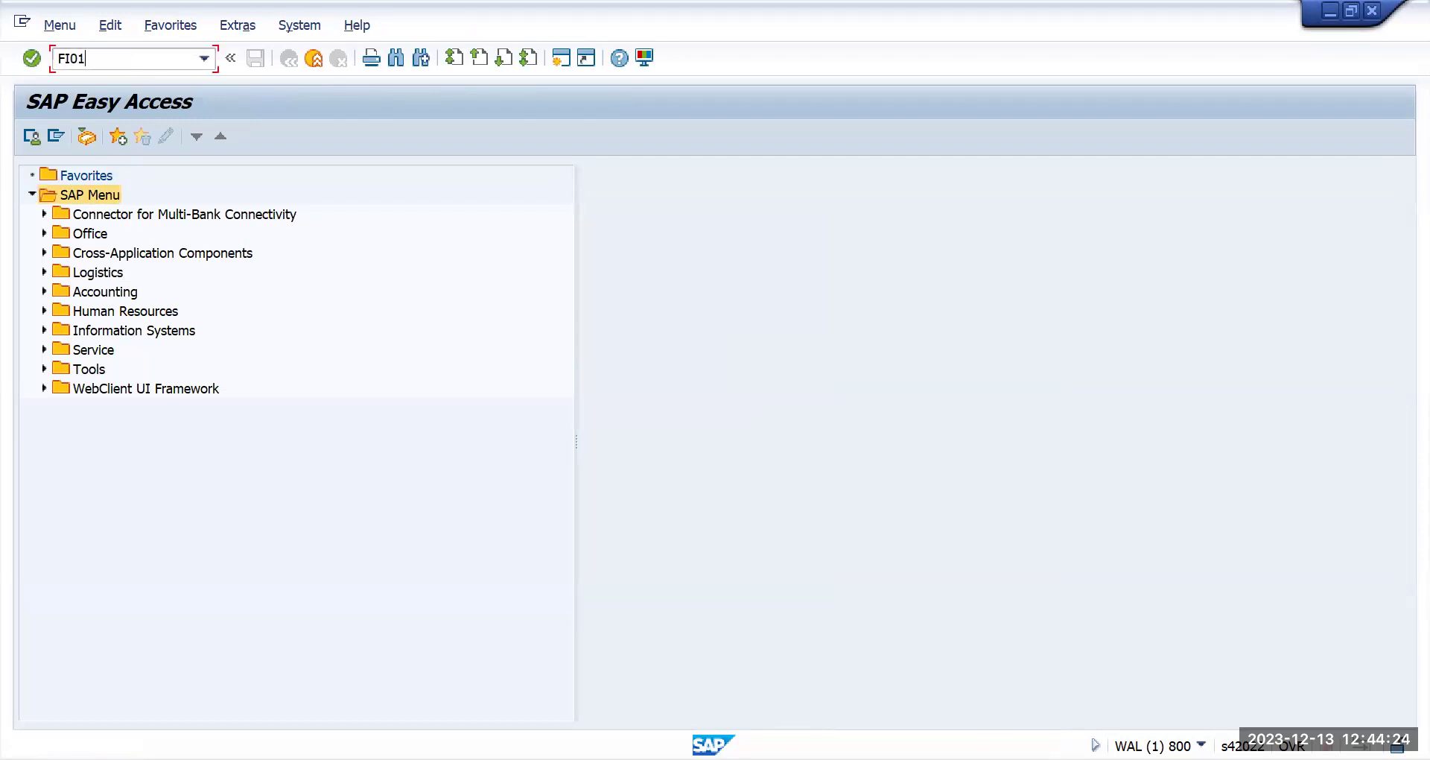
key(Return)
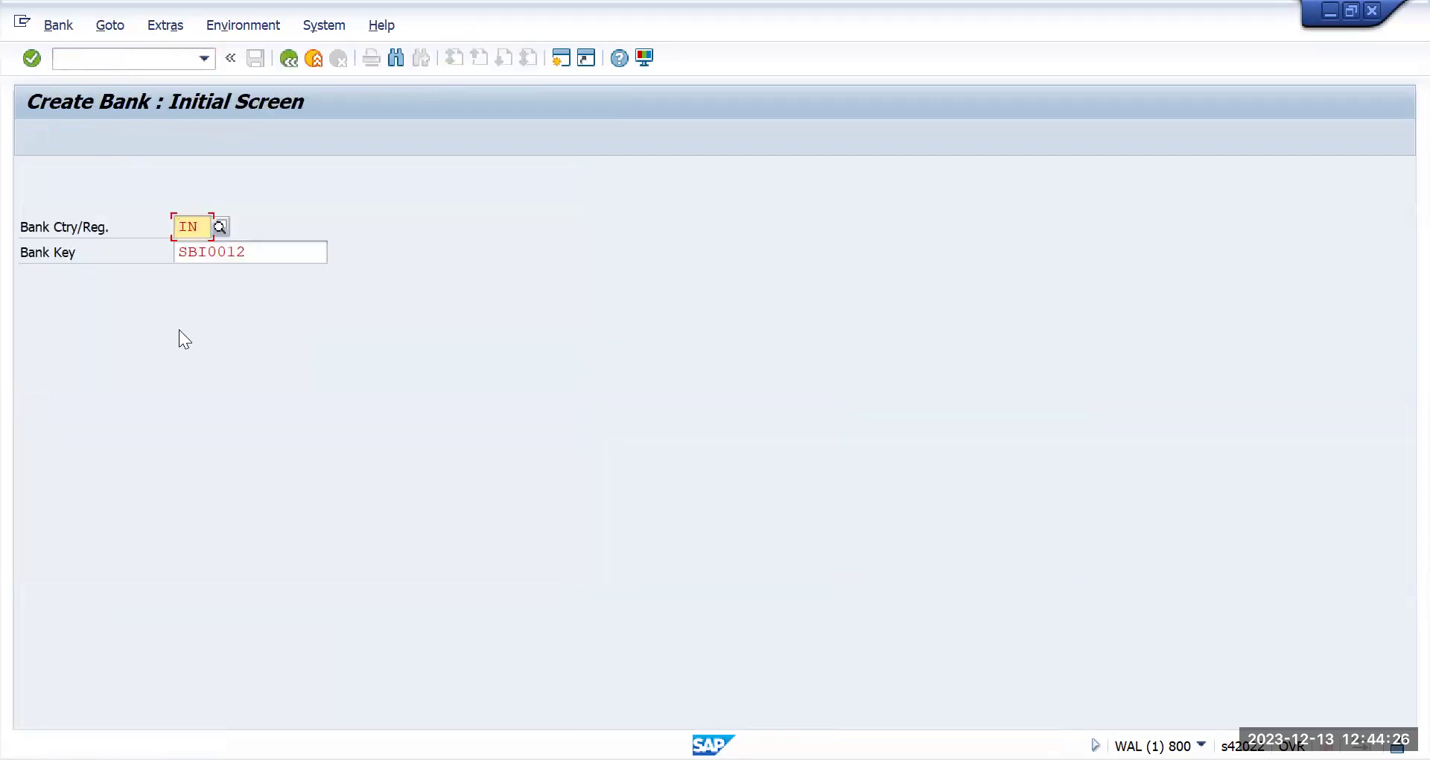
click(253, 255)
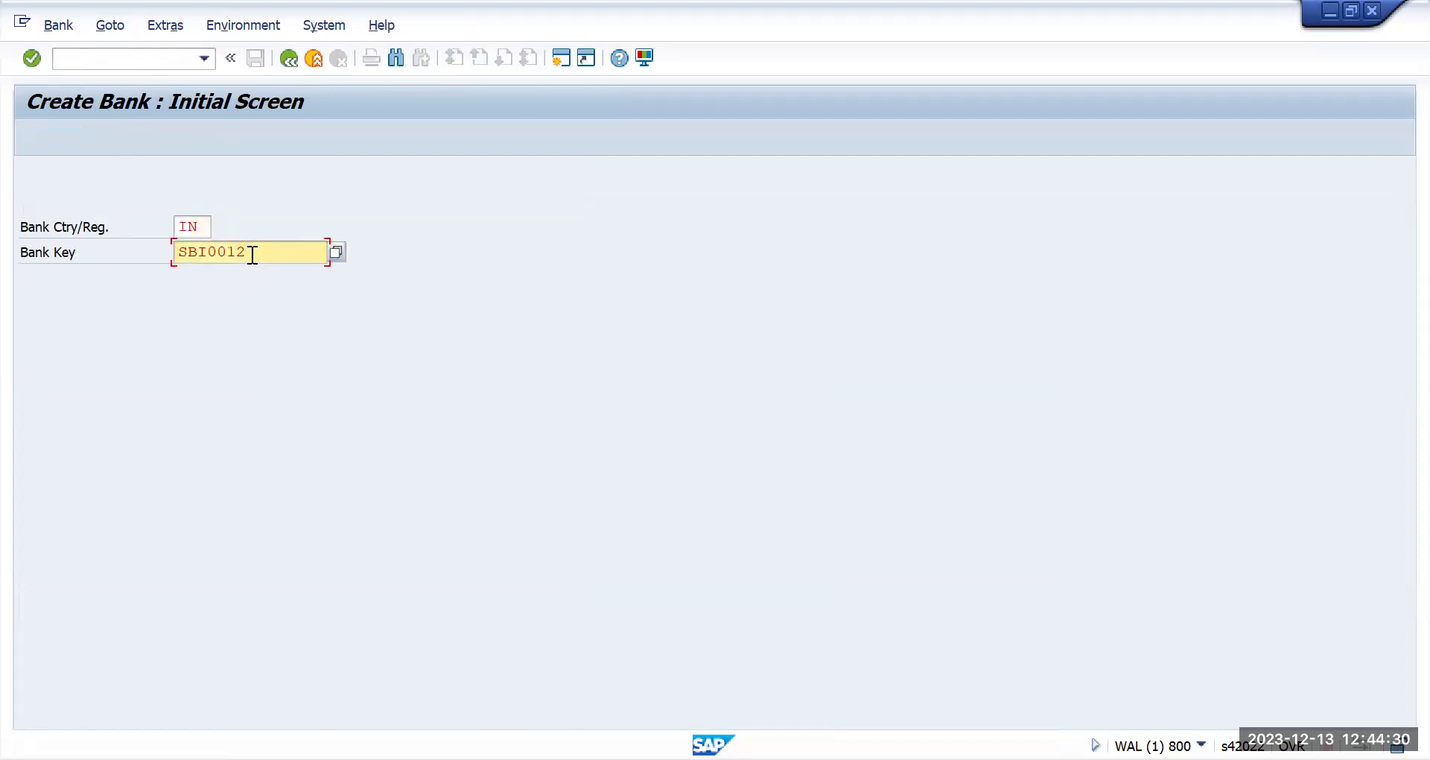
key(Return)
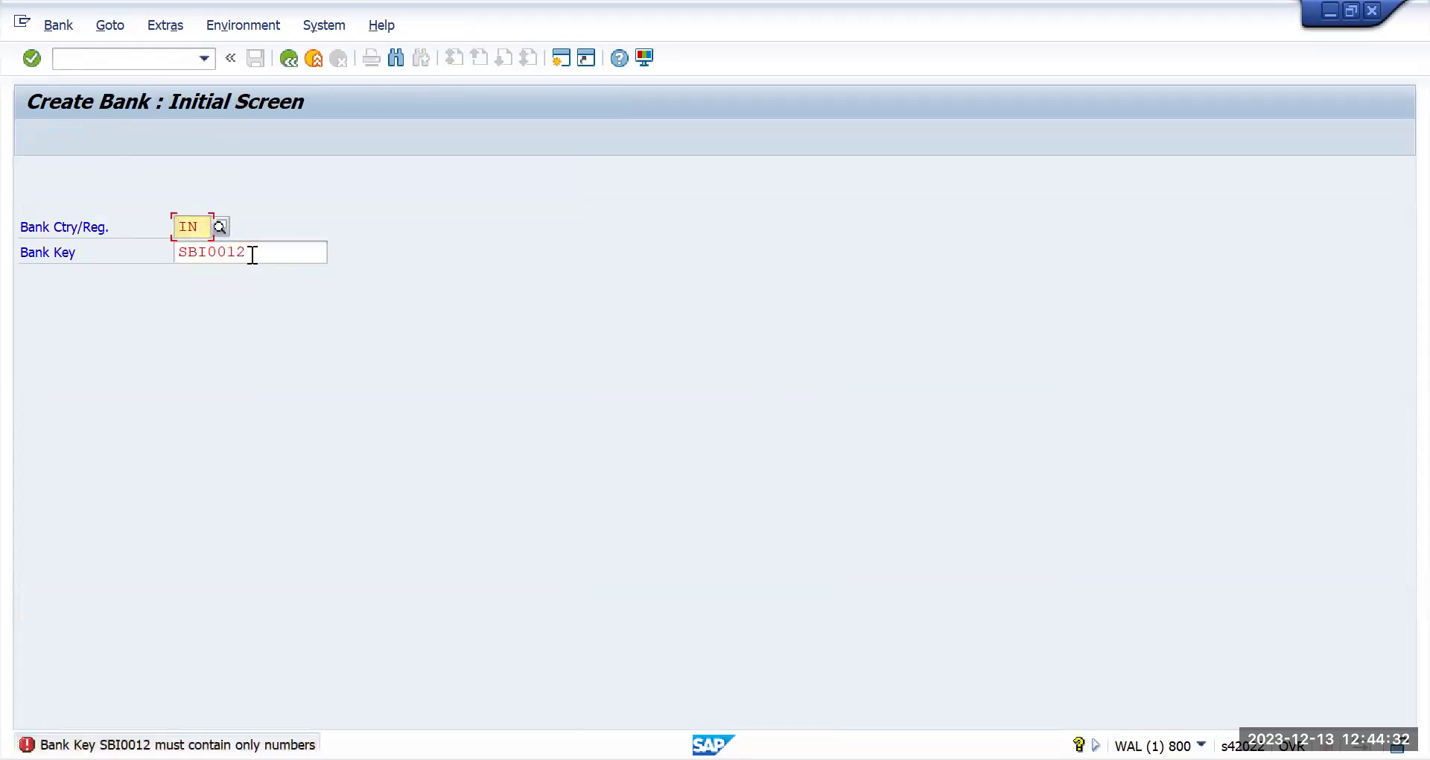
click(187, 258)
text(100)
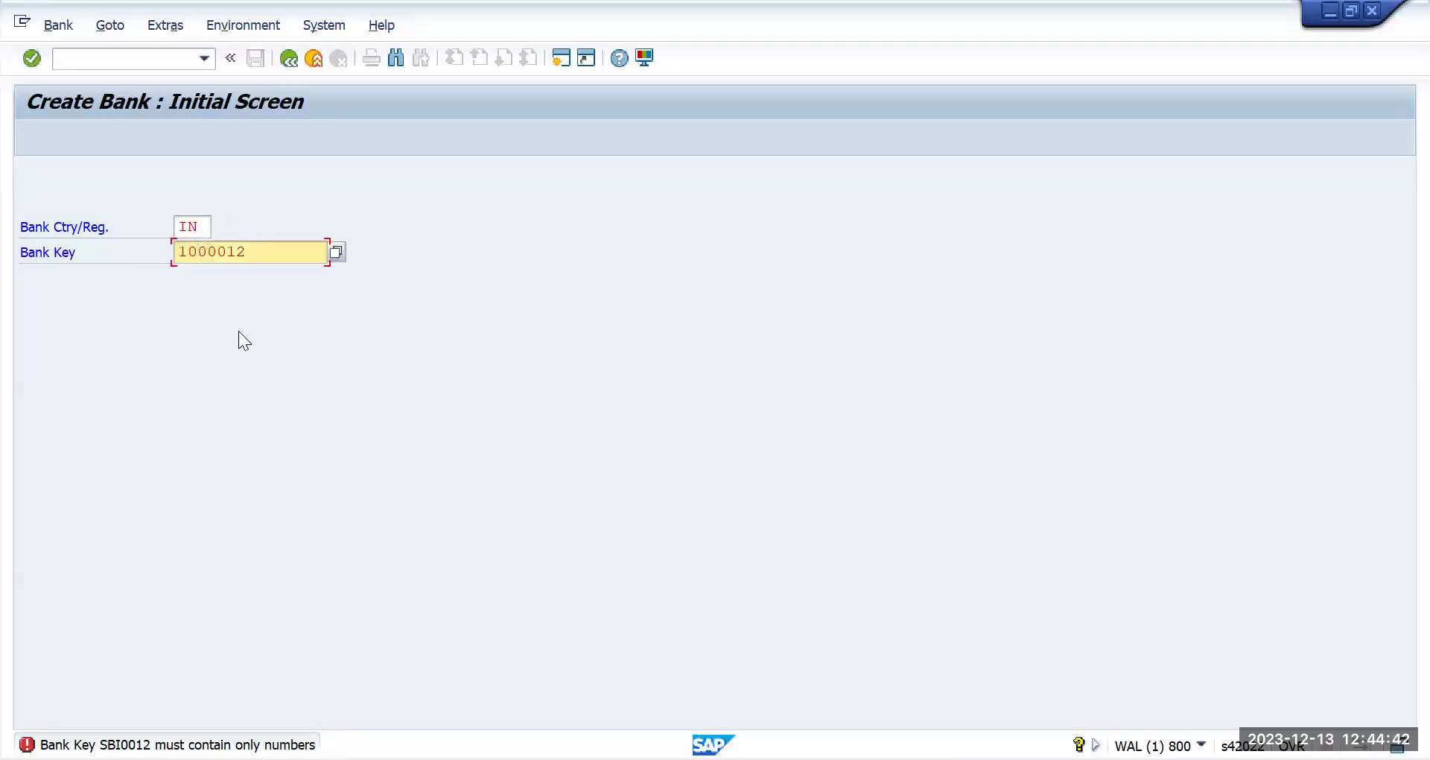
key(Return)
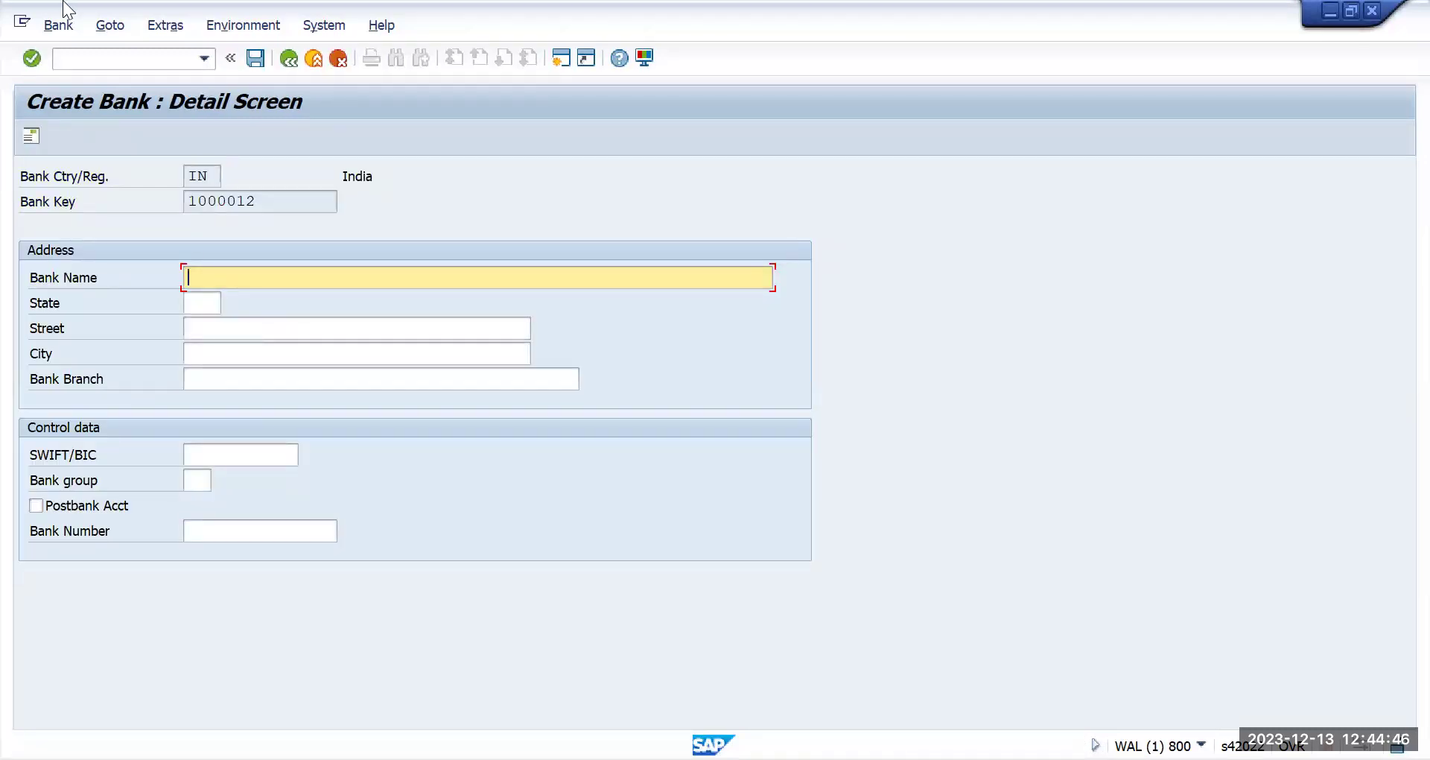
click(85, 57)
text(/N)
key(Return)
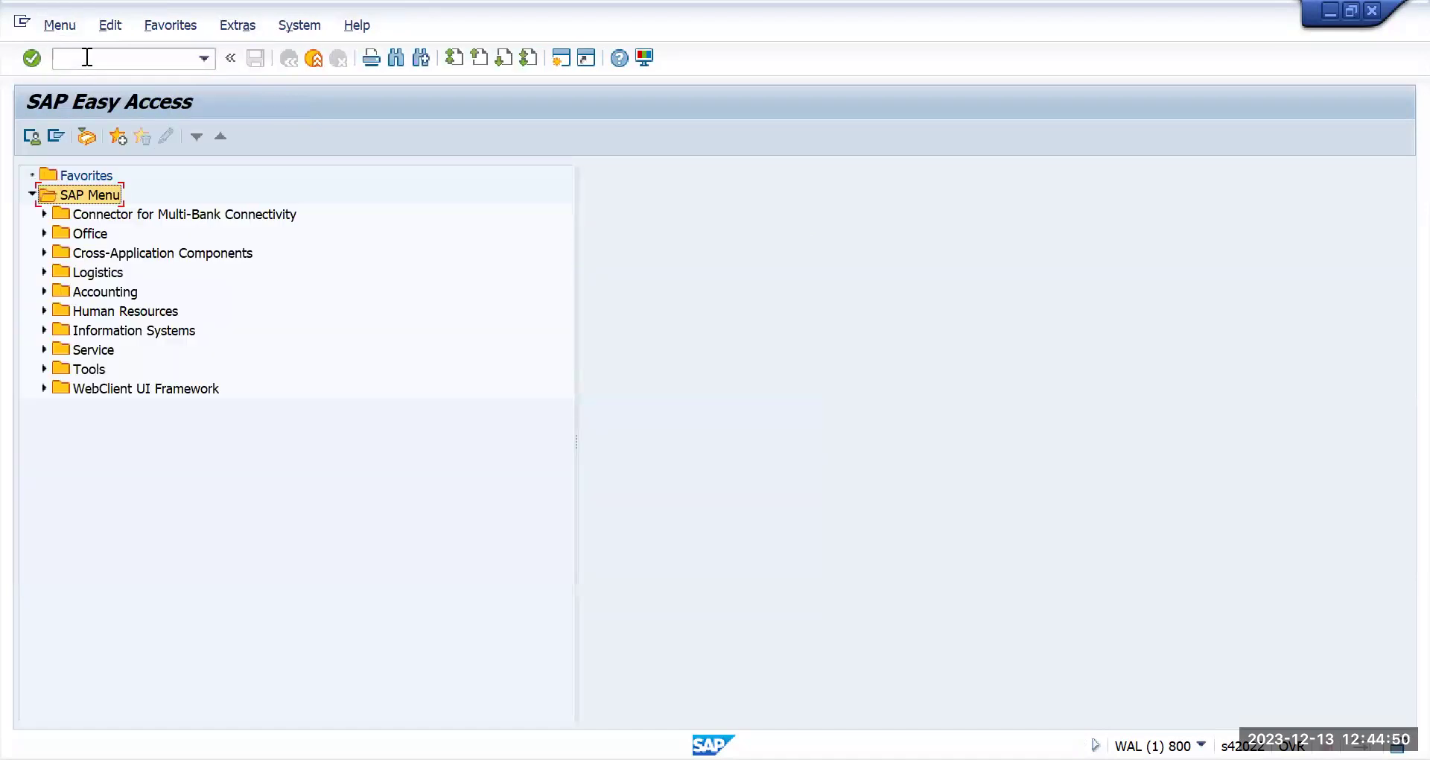
- Run OY17, position at IN, and open India's field-check details
click(87, 57)
text(OY17)
key(Return)
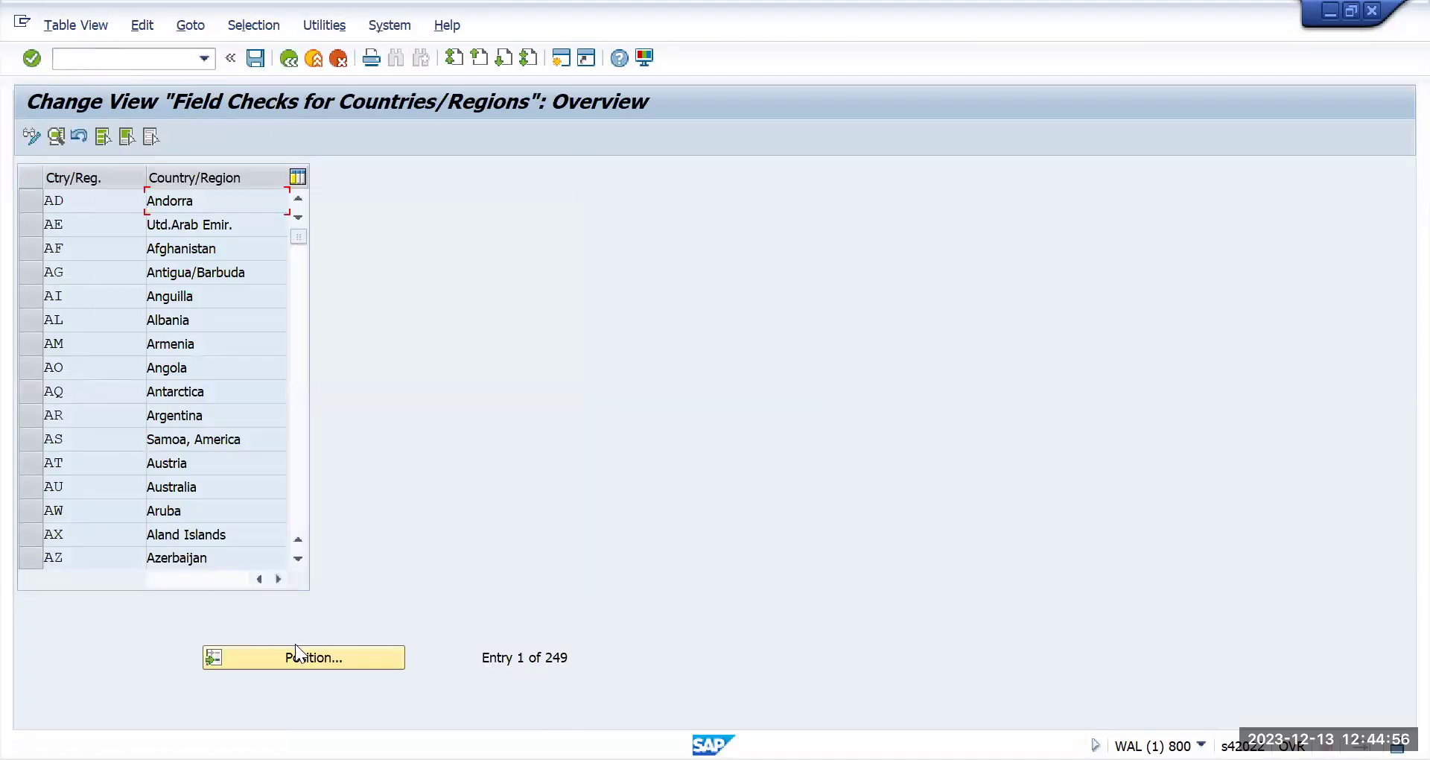
click(301, 653)
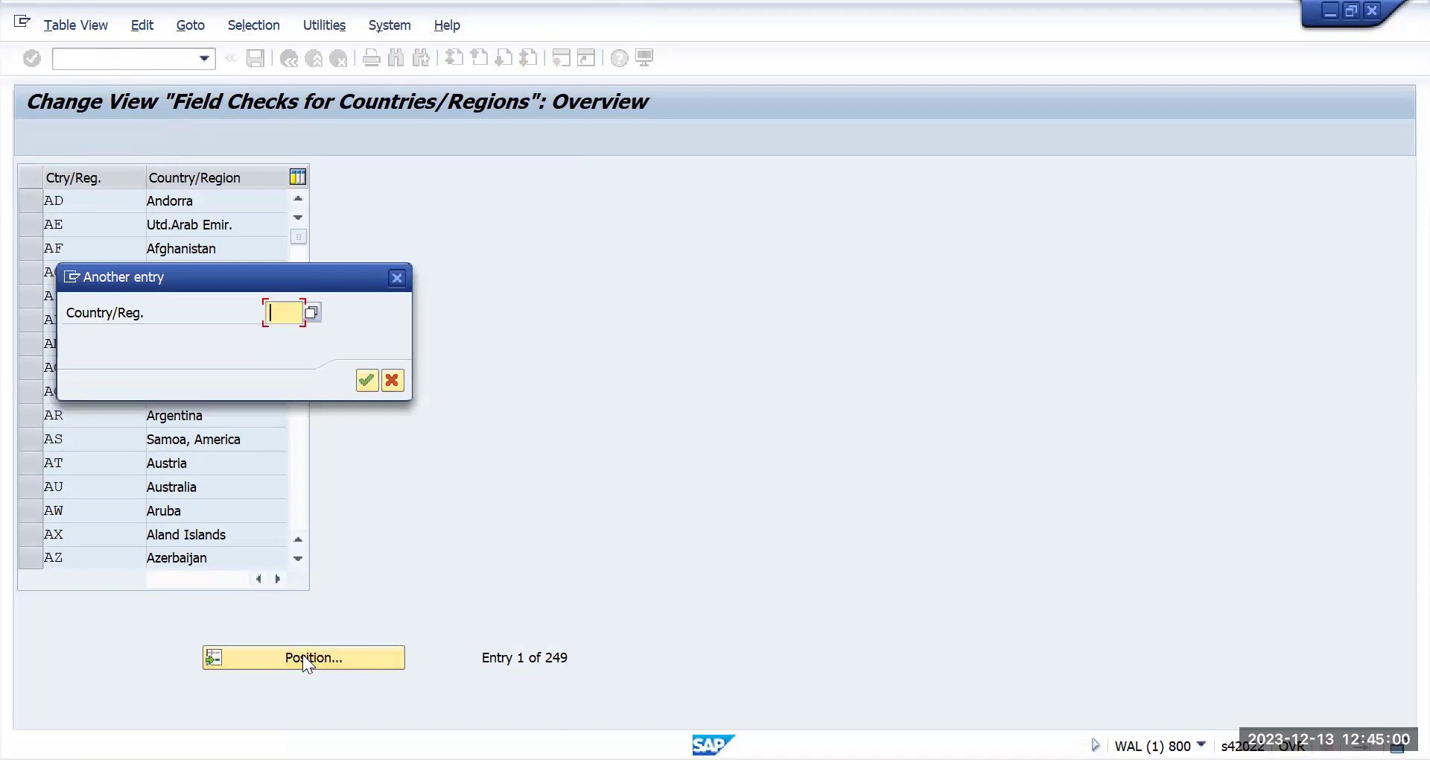
text(IN)
key(Return)
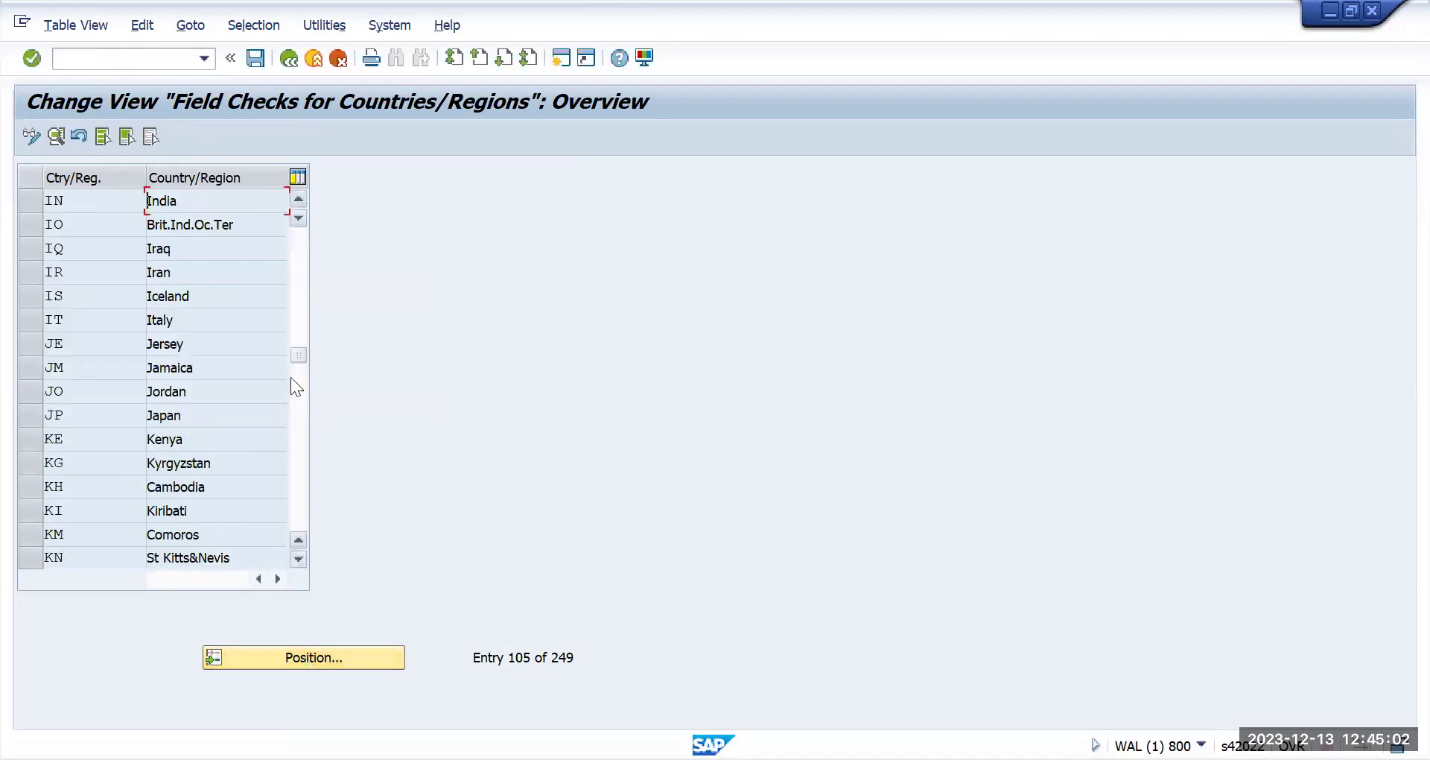
double_click(177, 201)
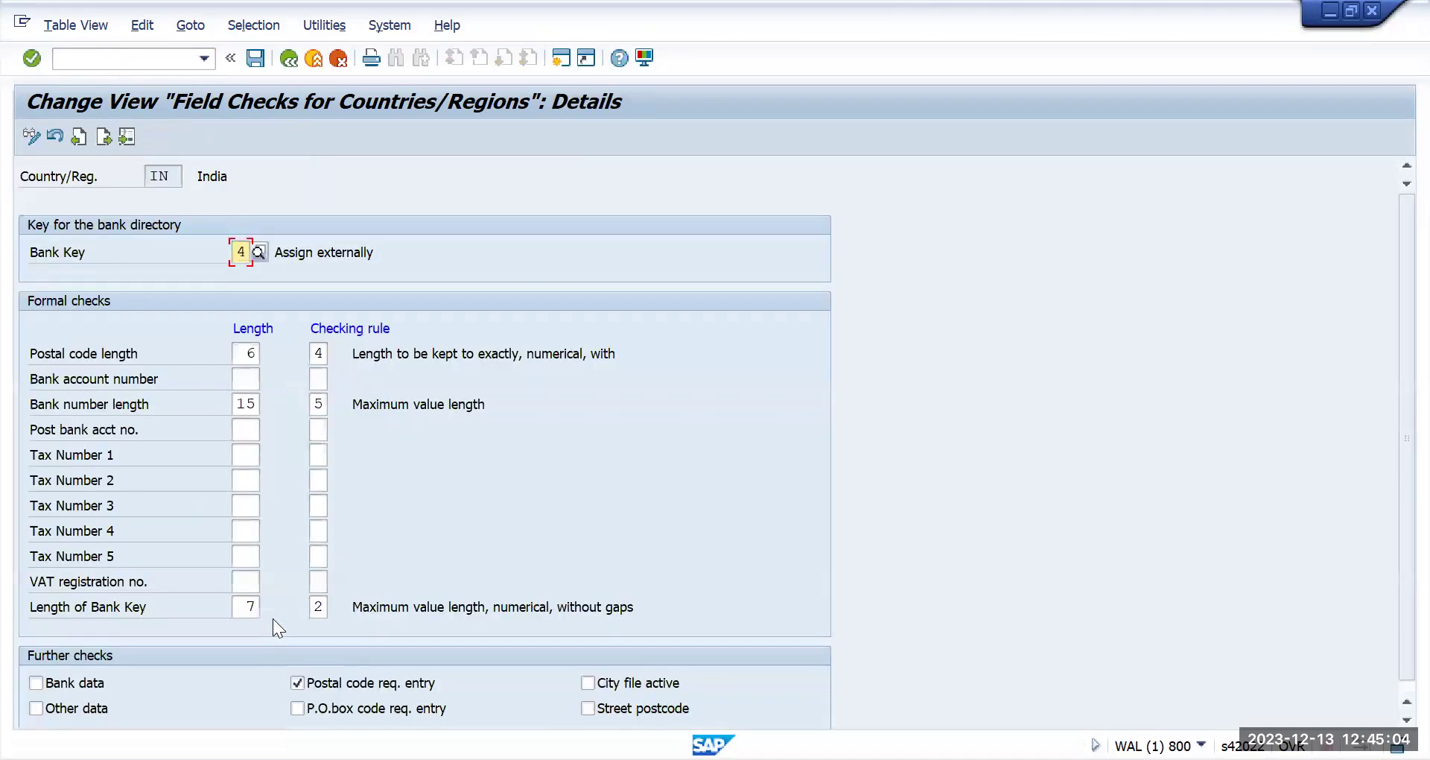
- Set bank key length to 11 and checking rule to 1, and save under the request
click(248, 611)
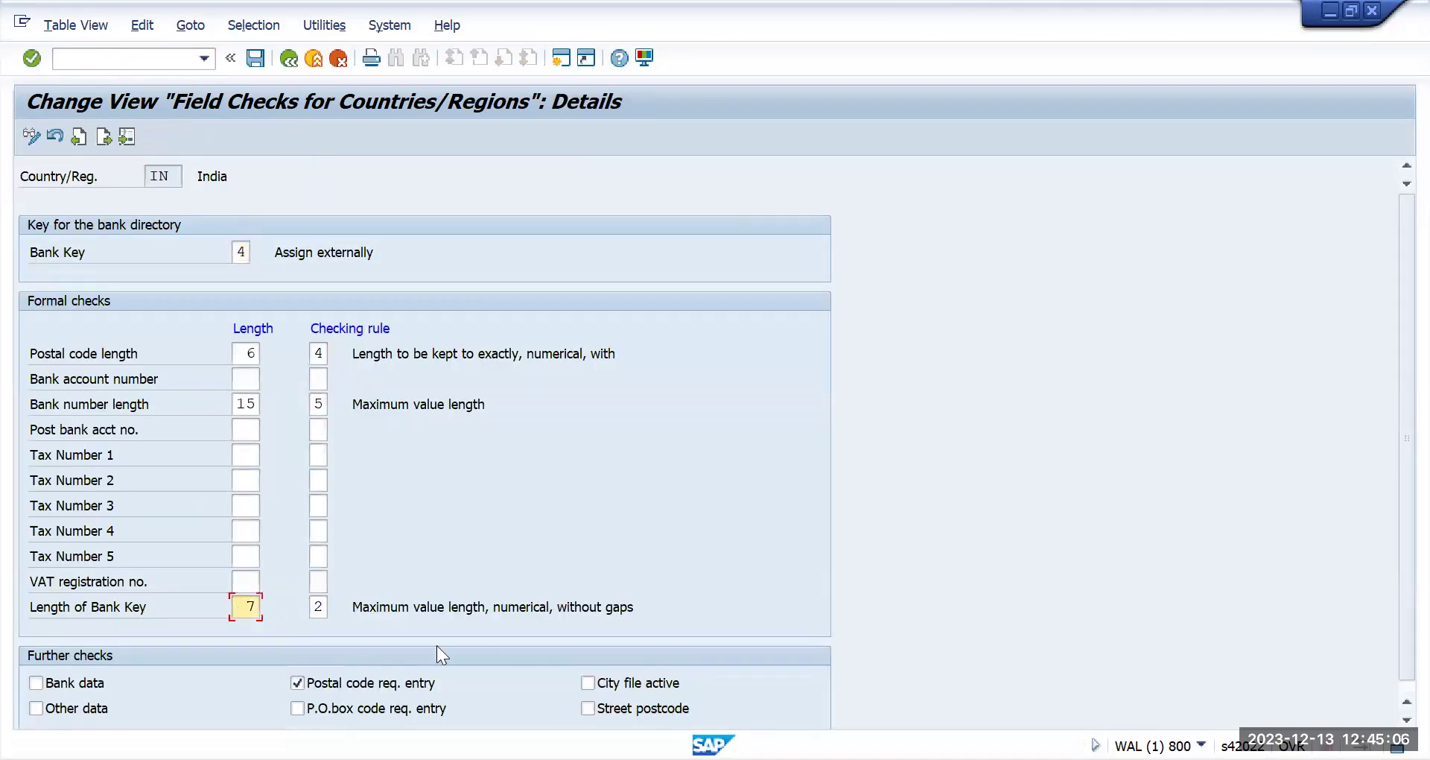
key(BackSpace)
text(11)
key(Tab)
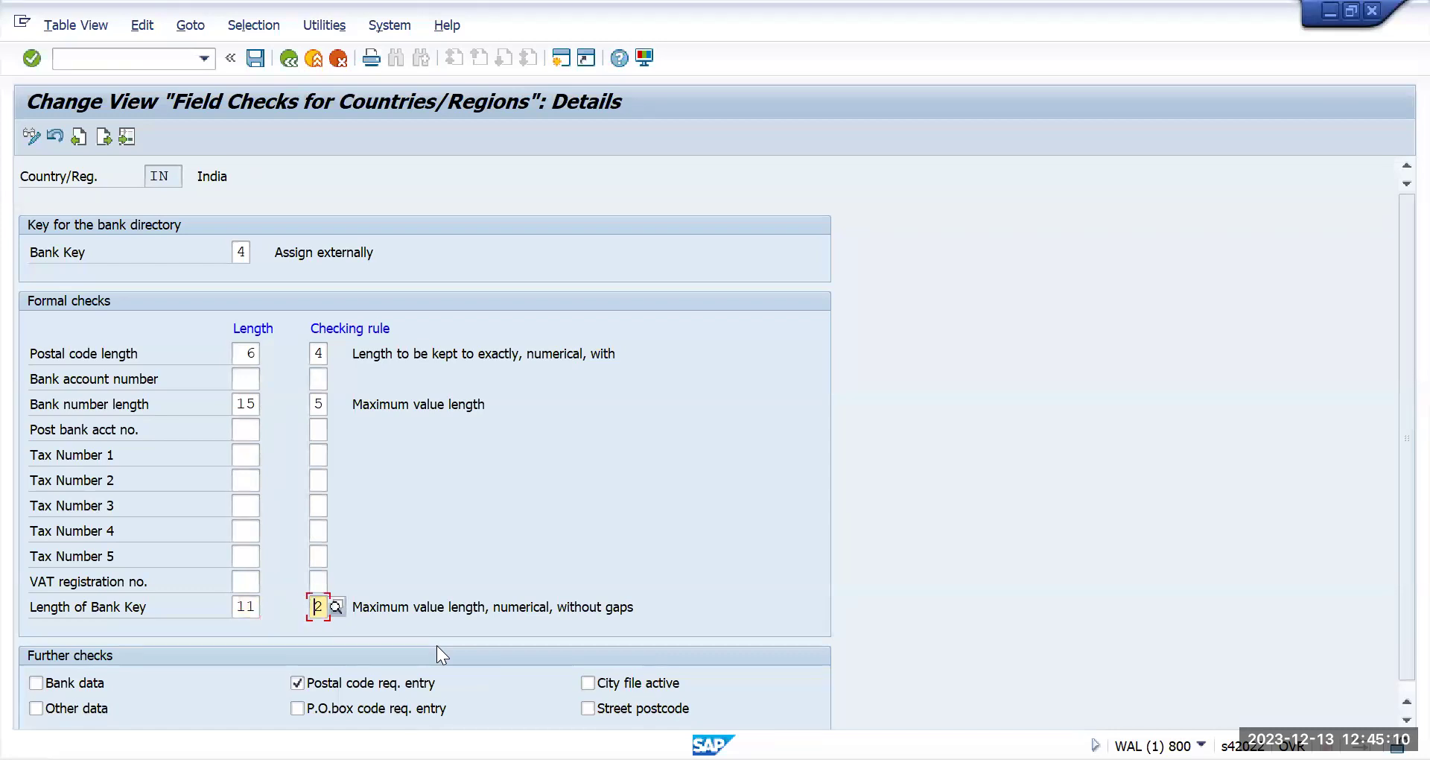
text(1)
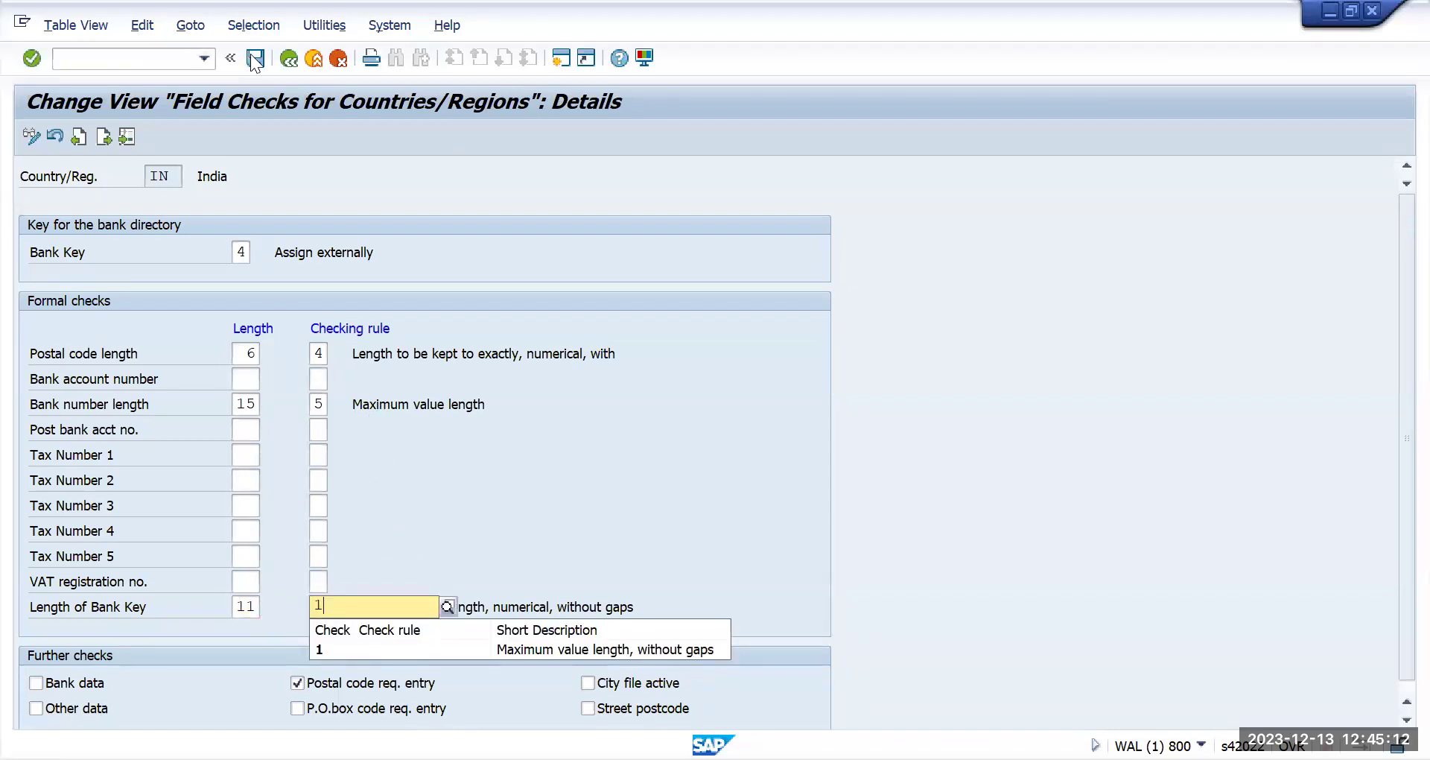
click(255, 59)
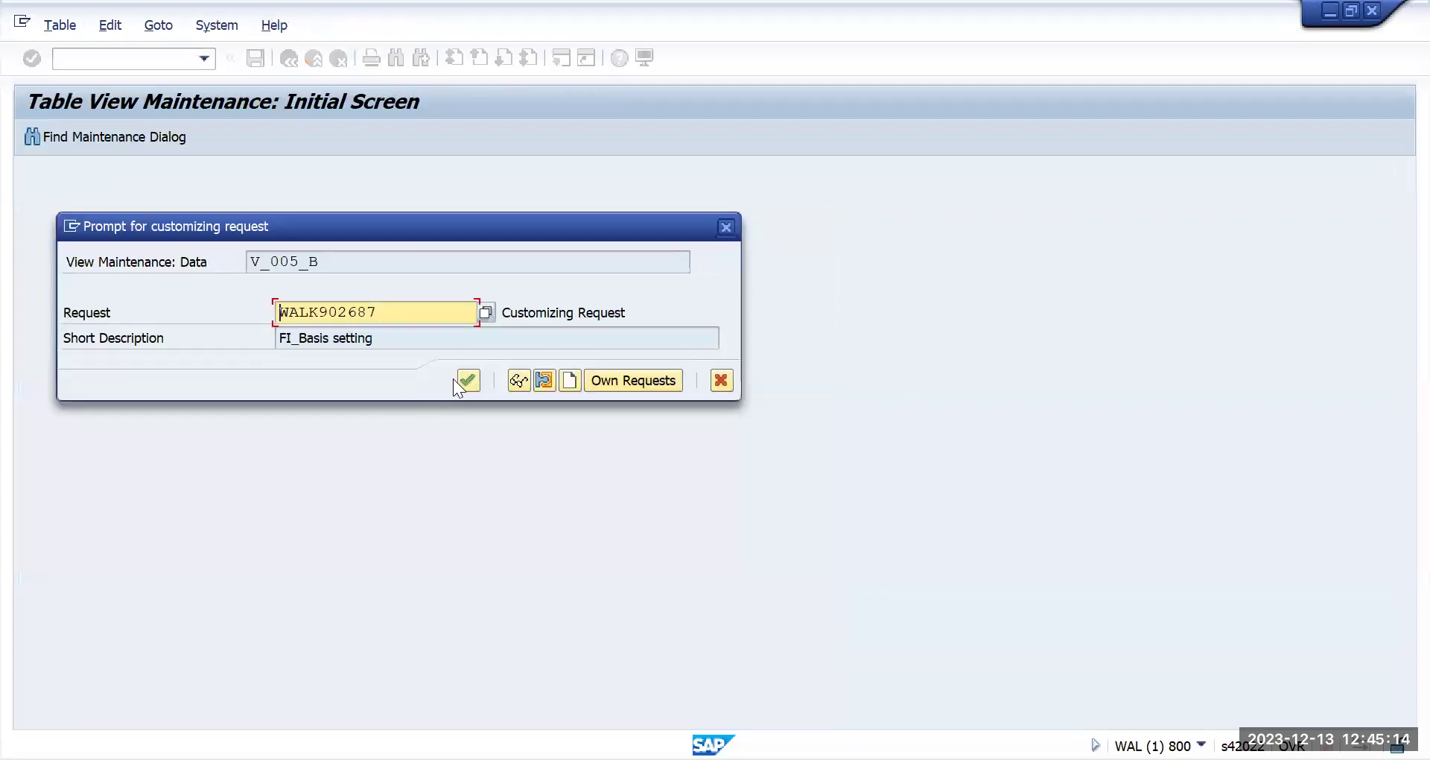
click(467, 381)
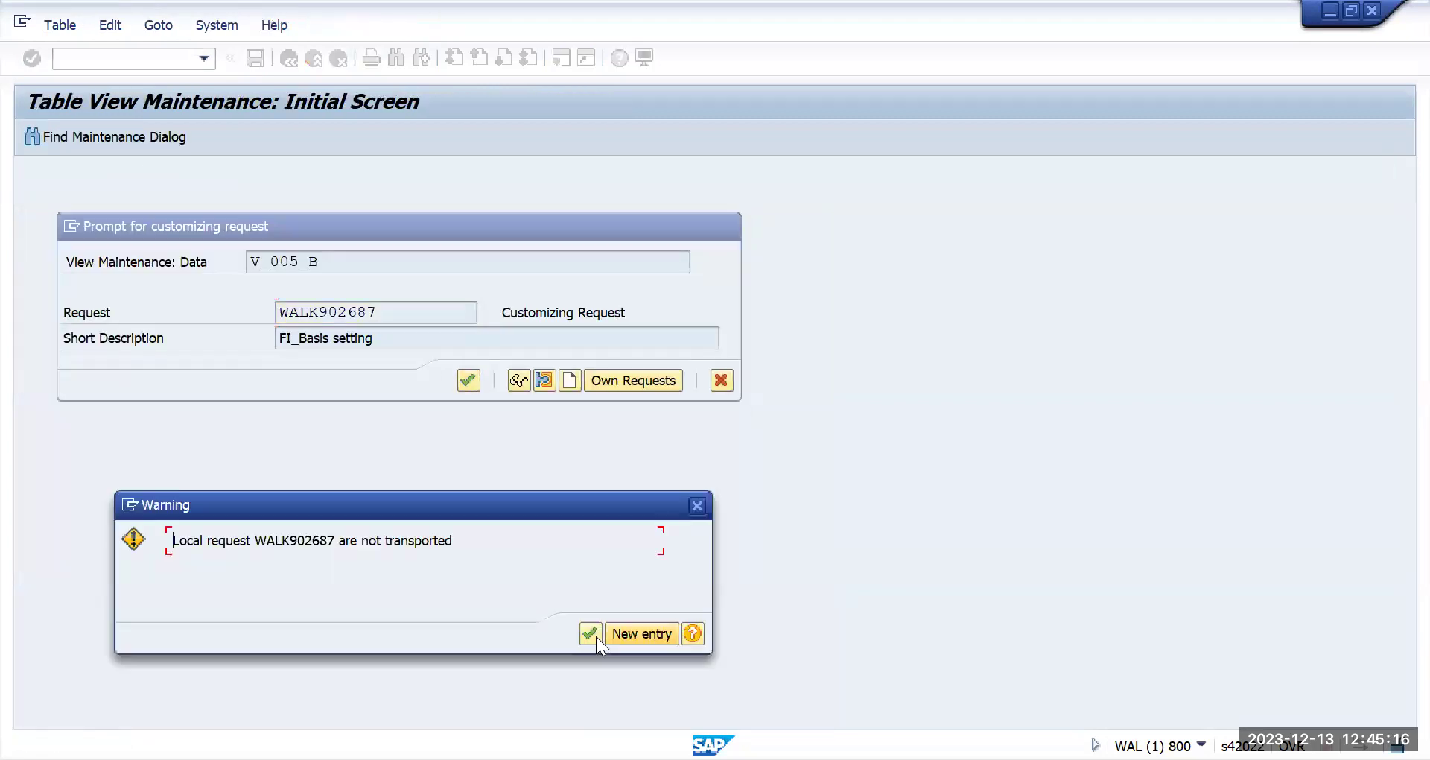
click(588, 634)
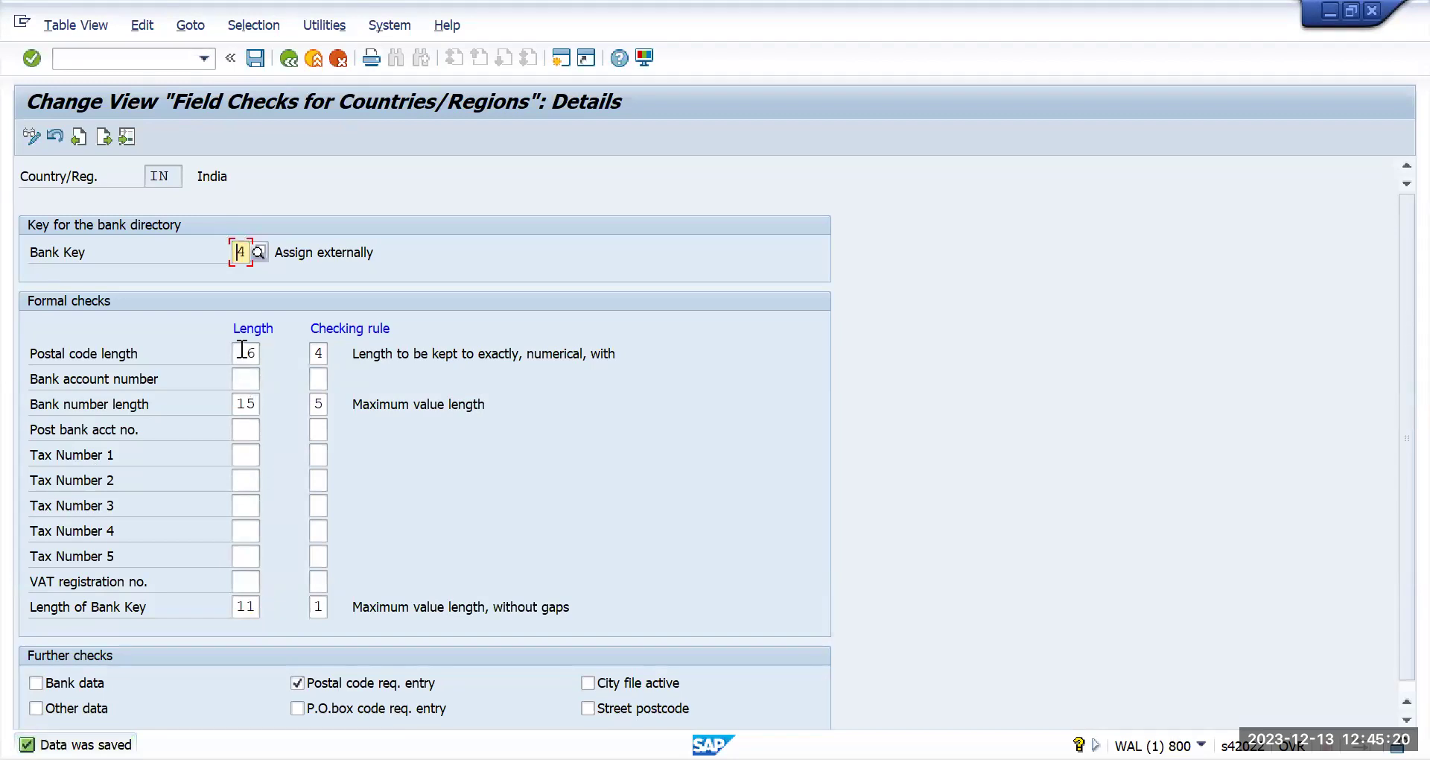
- Check the postal code length of 6, then return to the main menu with /n
drag(242, 351, 271, 353)
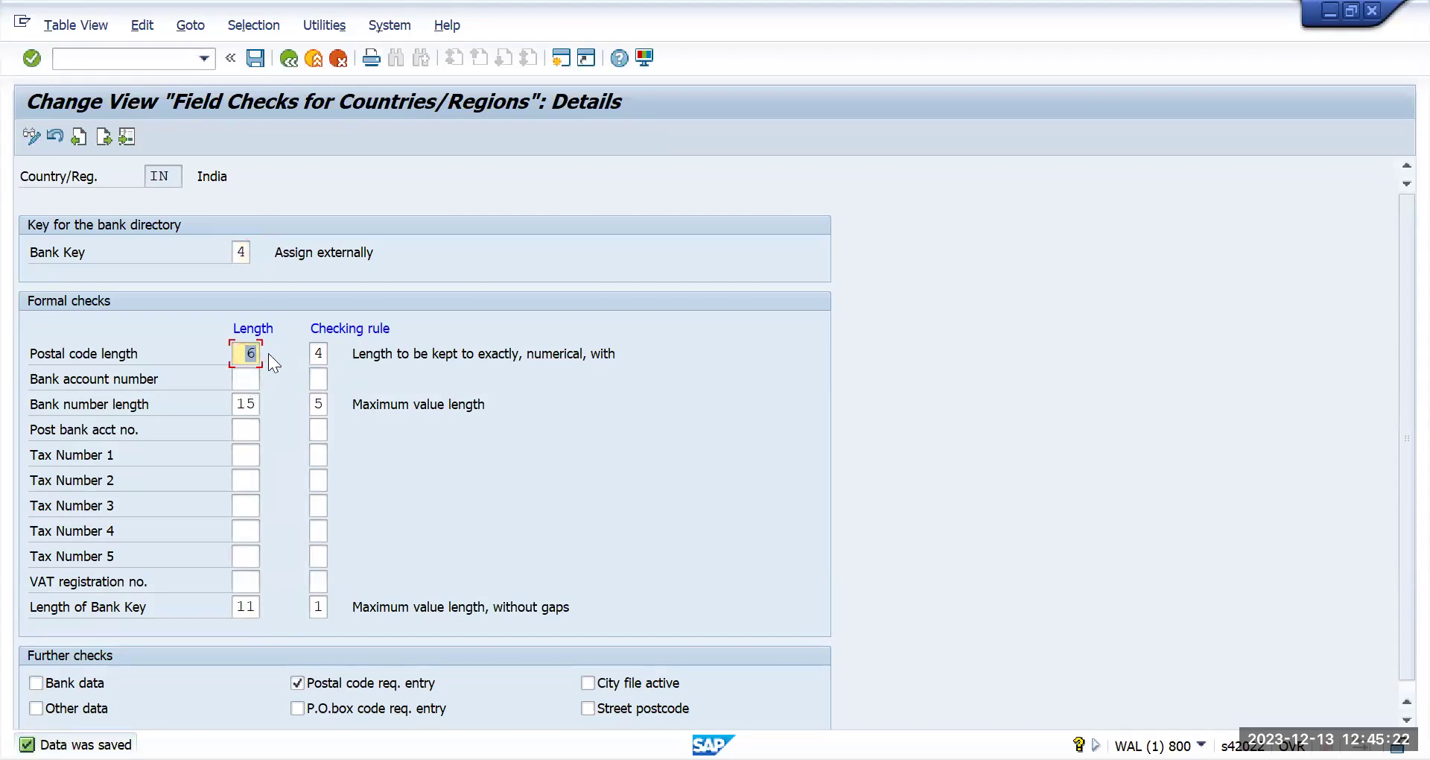
click(89, 65)
text(/n)
key(Return)
- Open SE16N, then switch to FBL1N Vendor Line Item Display
click(89, 66)
text(SE)
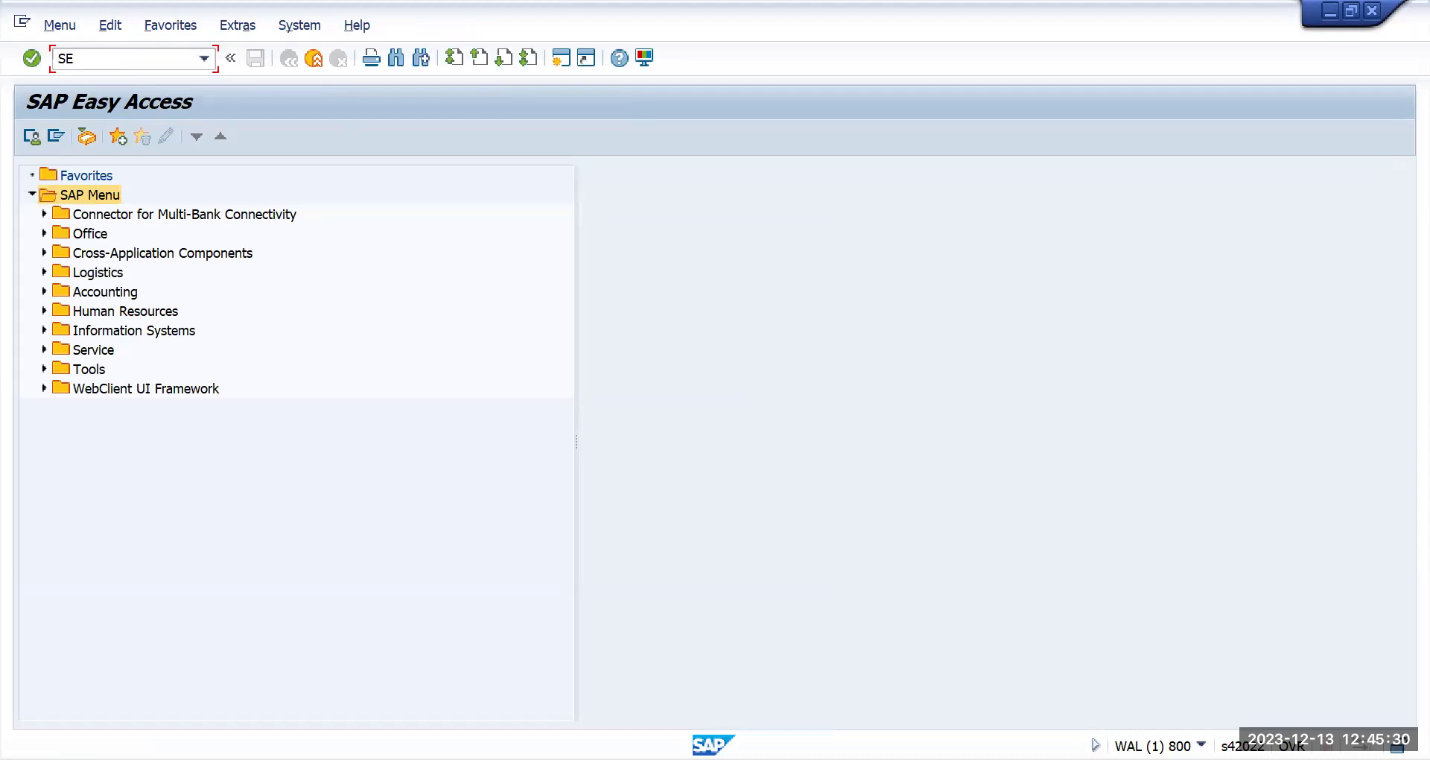
text(16N)
key(Return)
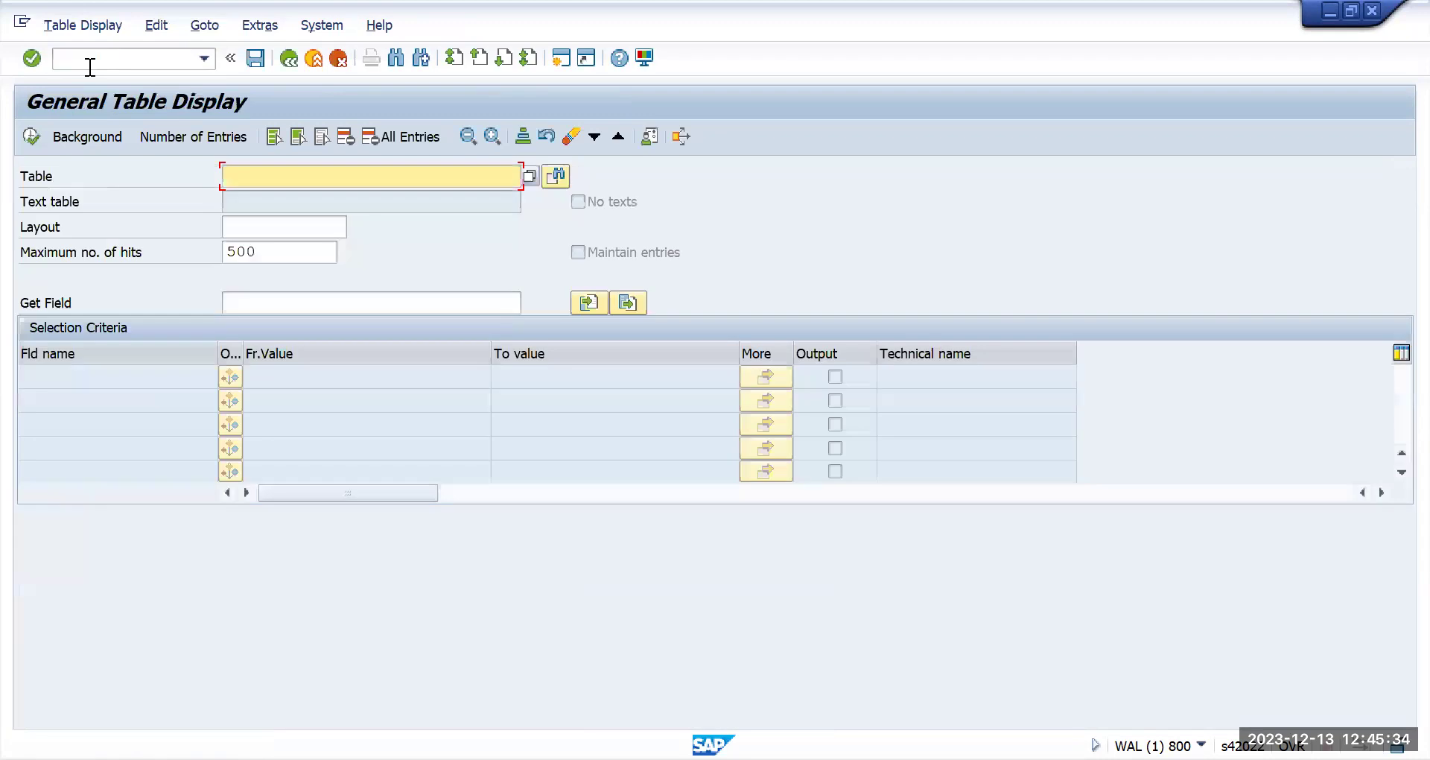
click(90, 66)
text(/NFBL1N)
key(Return)
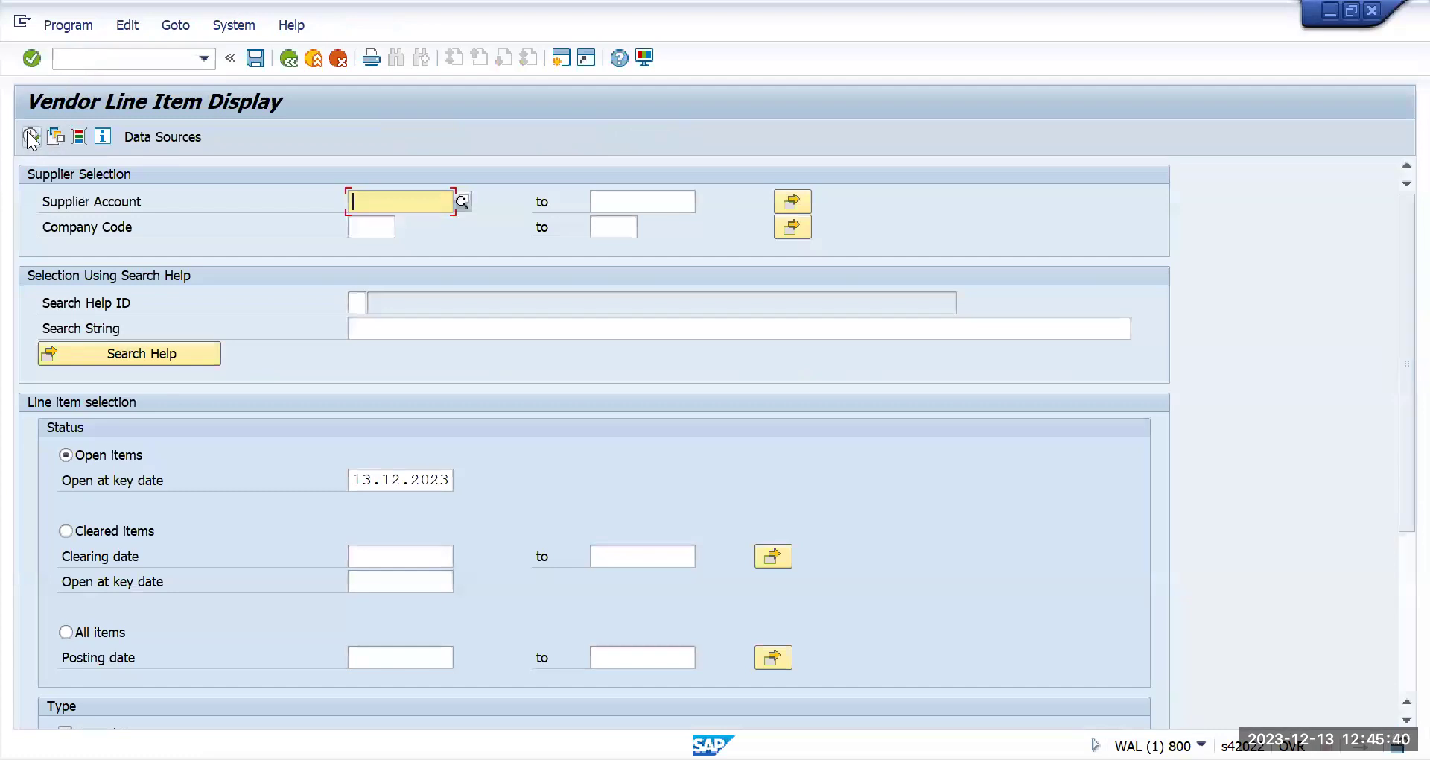
- Run the line items for company code TMUS, copy the supplier number, and return with /N
click(30, 134)
click(373, 226)
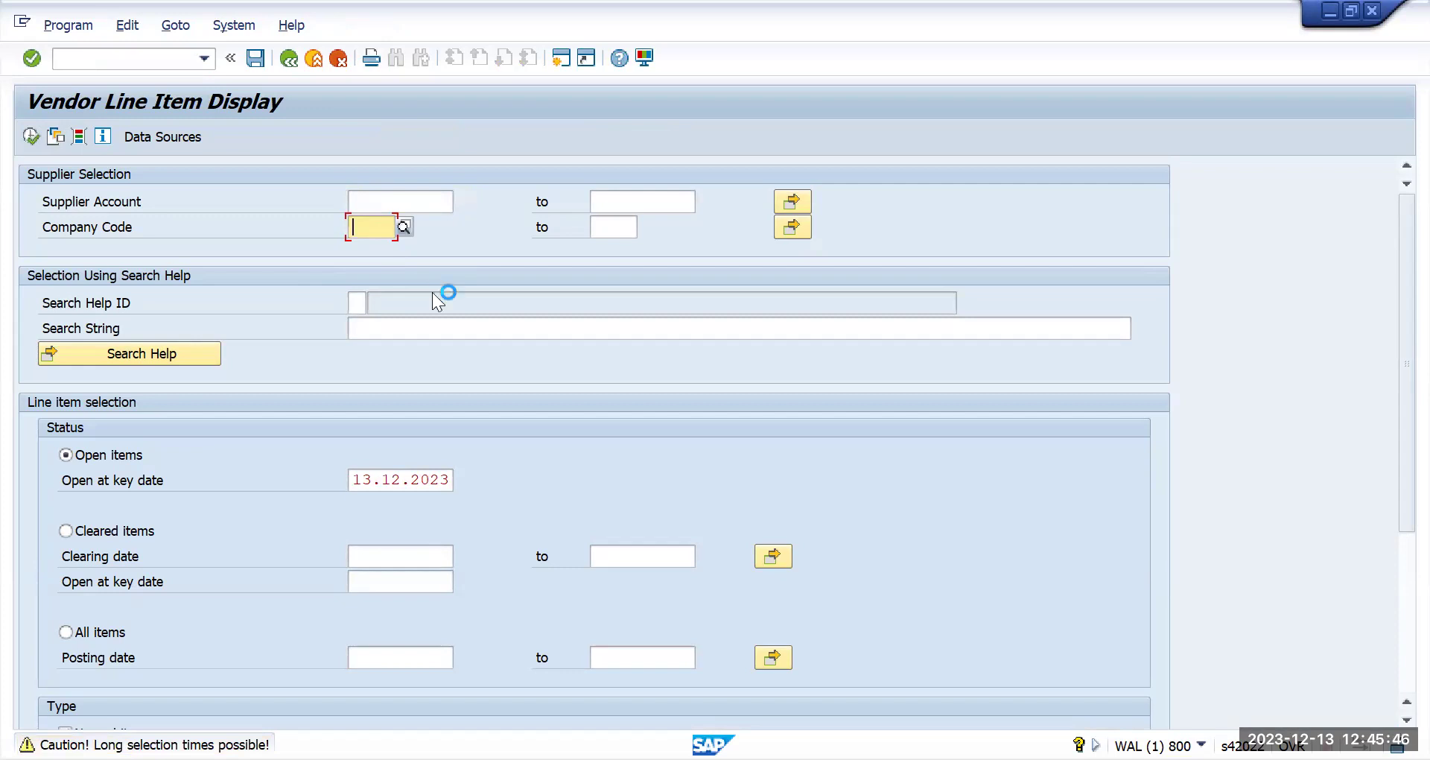
text(TMUS)
key(F8)
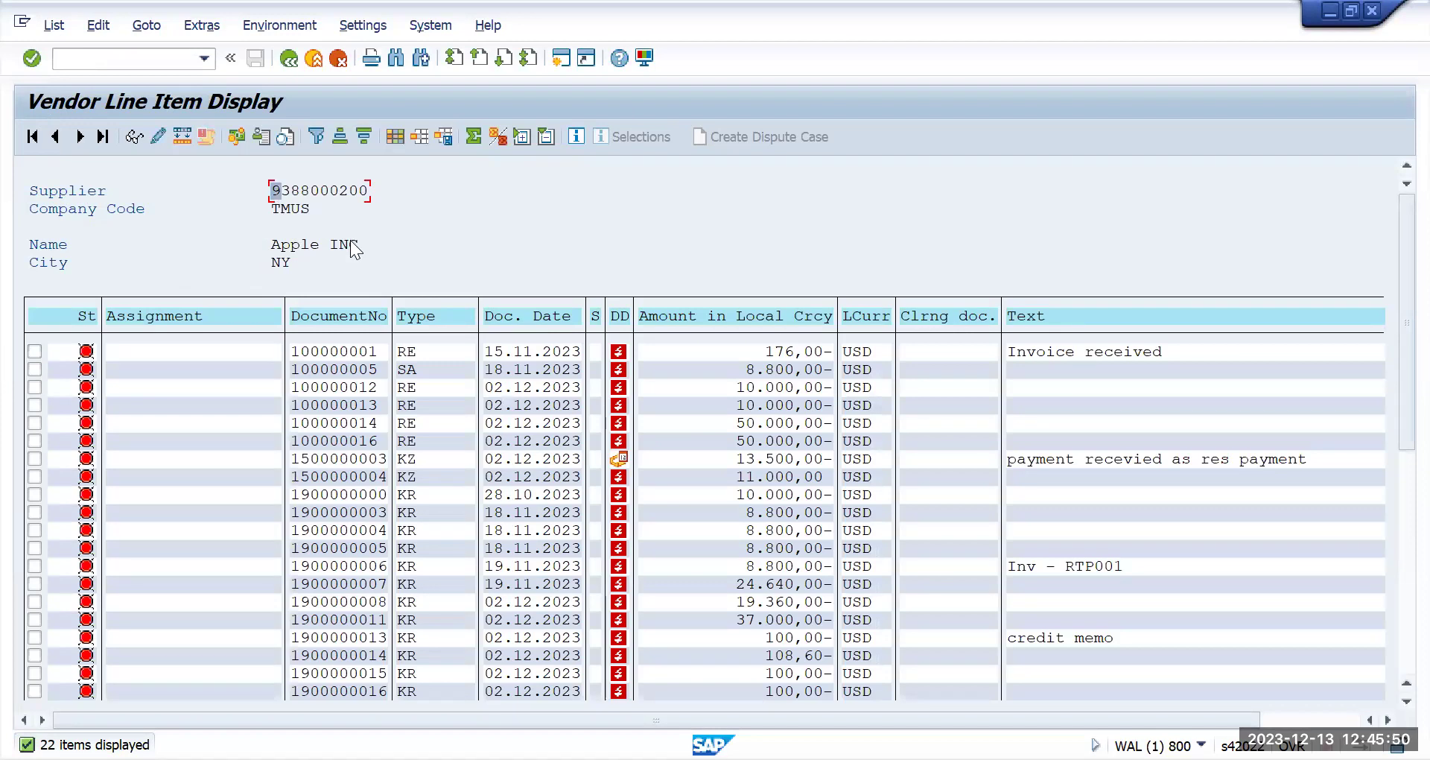
drag(270, 200, 370, 198)
key(ctrl+c)
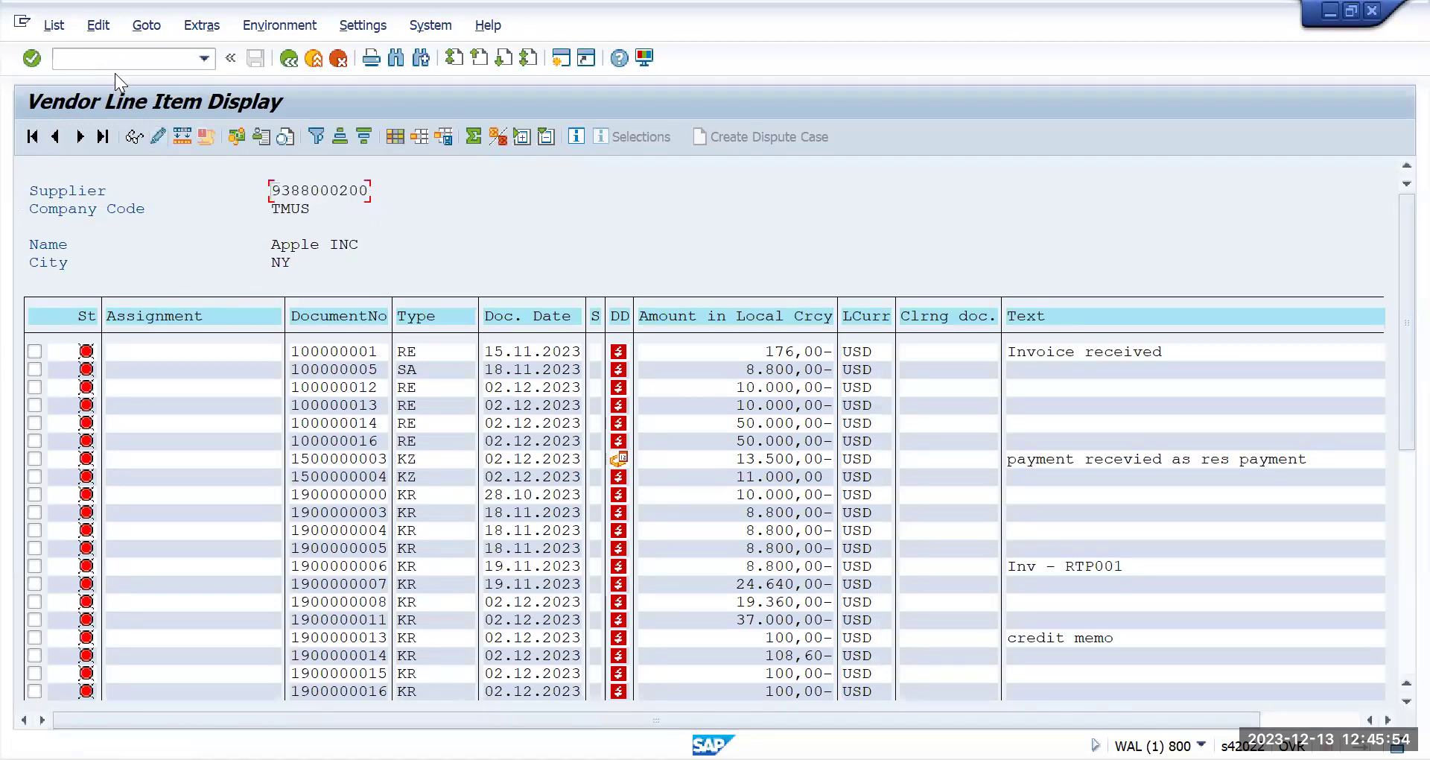
click(108, 58)
text(/N)
key(Return)
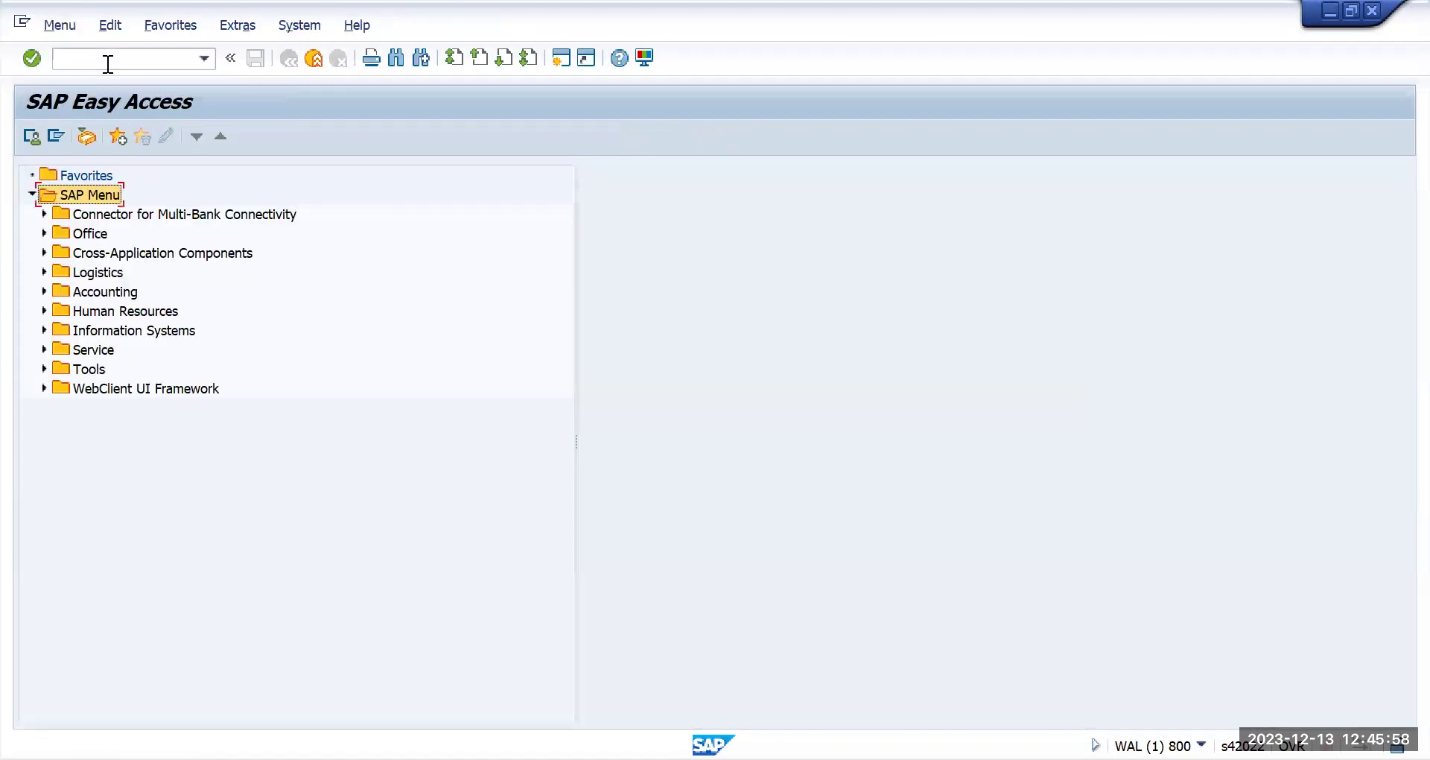
- Open the Apple INC business partner through transaction BP and a partner search
text(BP)
key(Return)
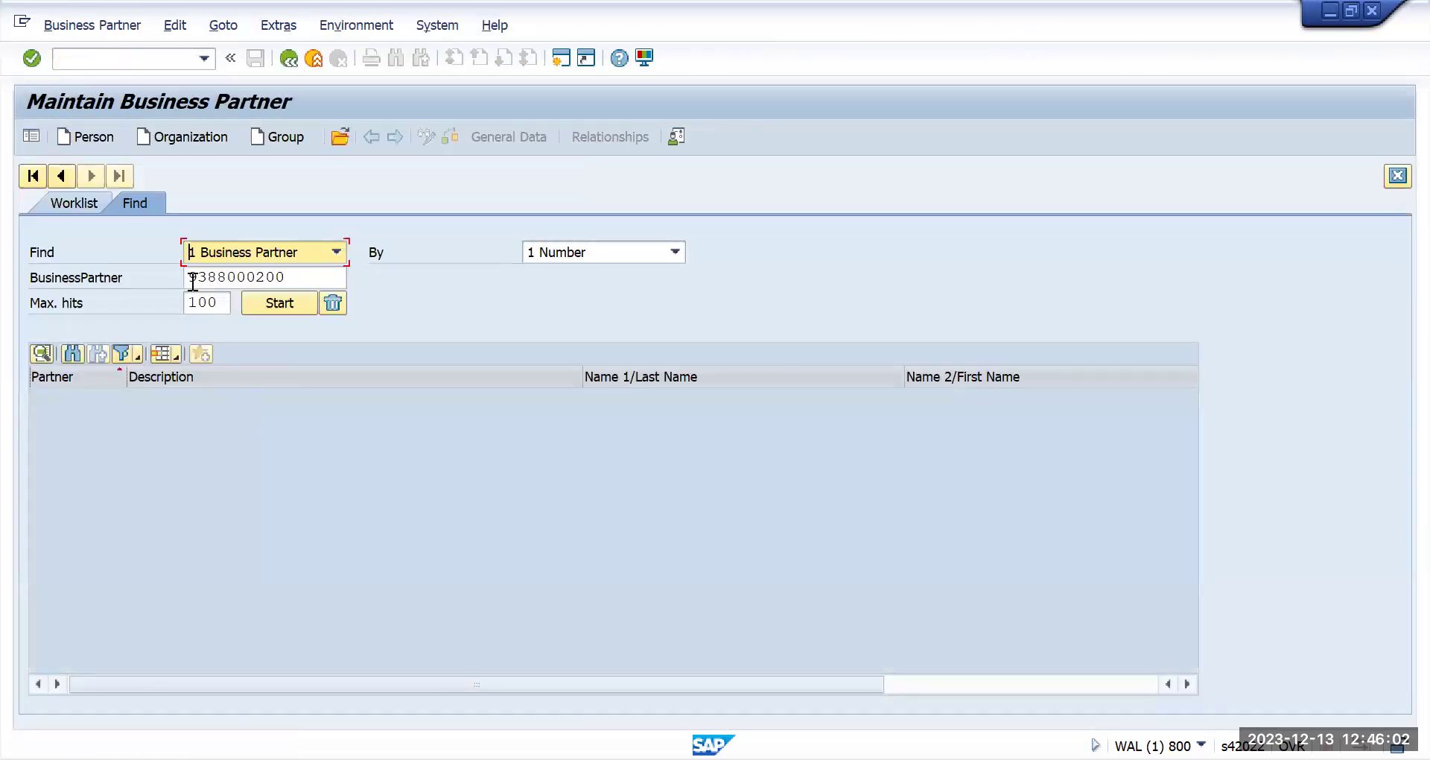
click(193, 279)
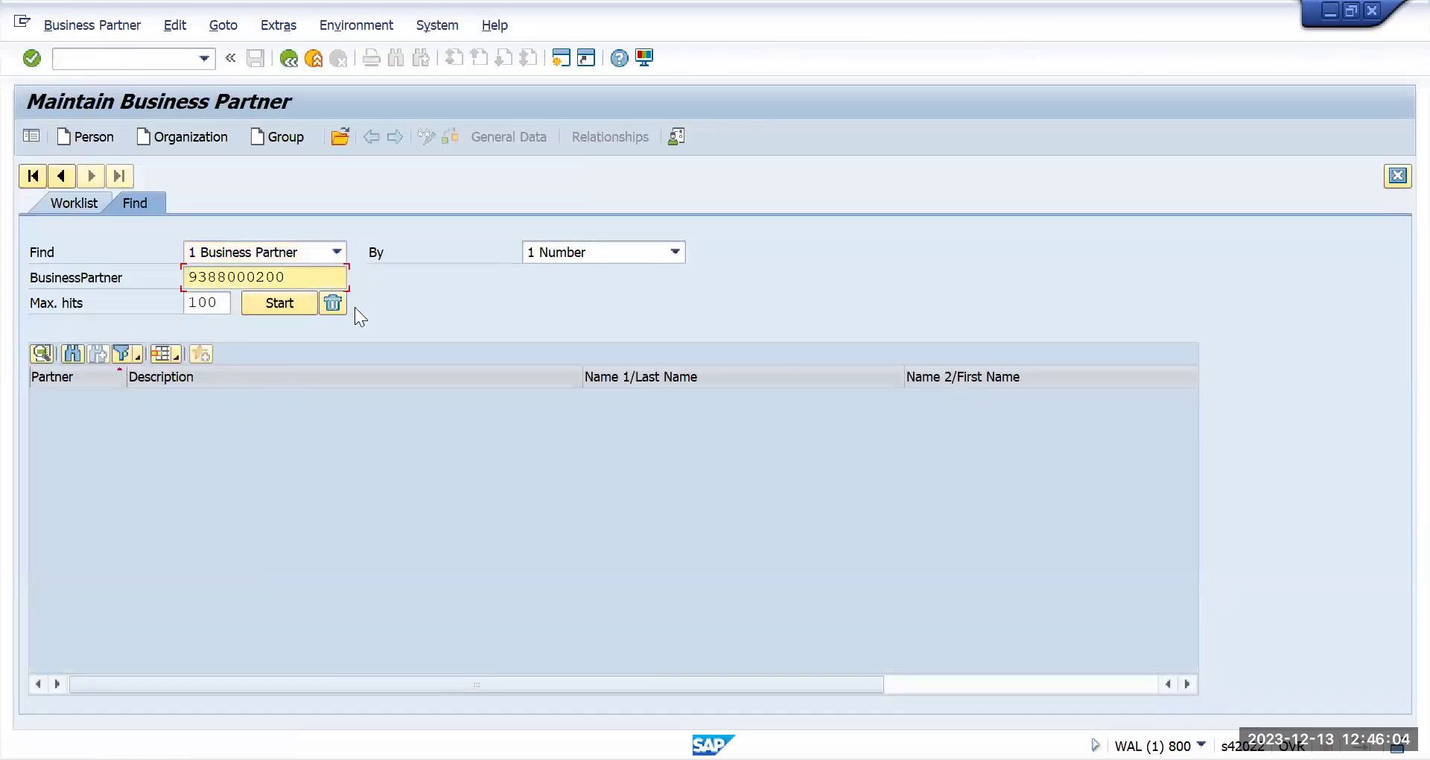
key(Return)
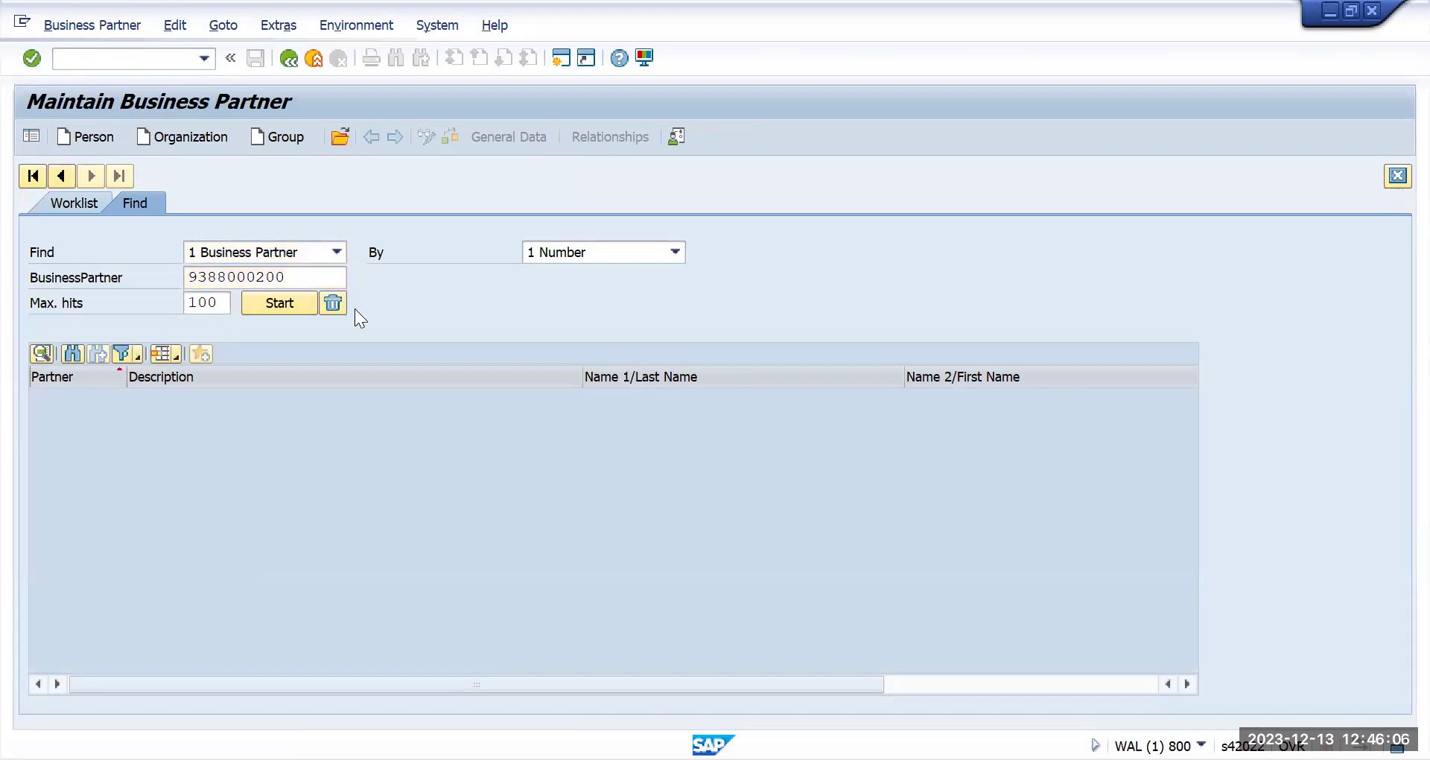
double_click(231, 396)
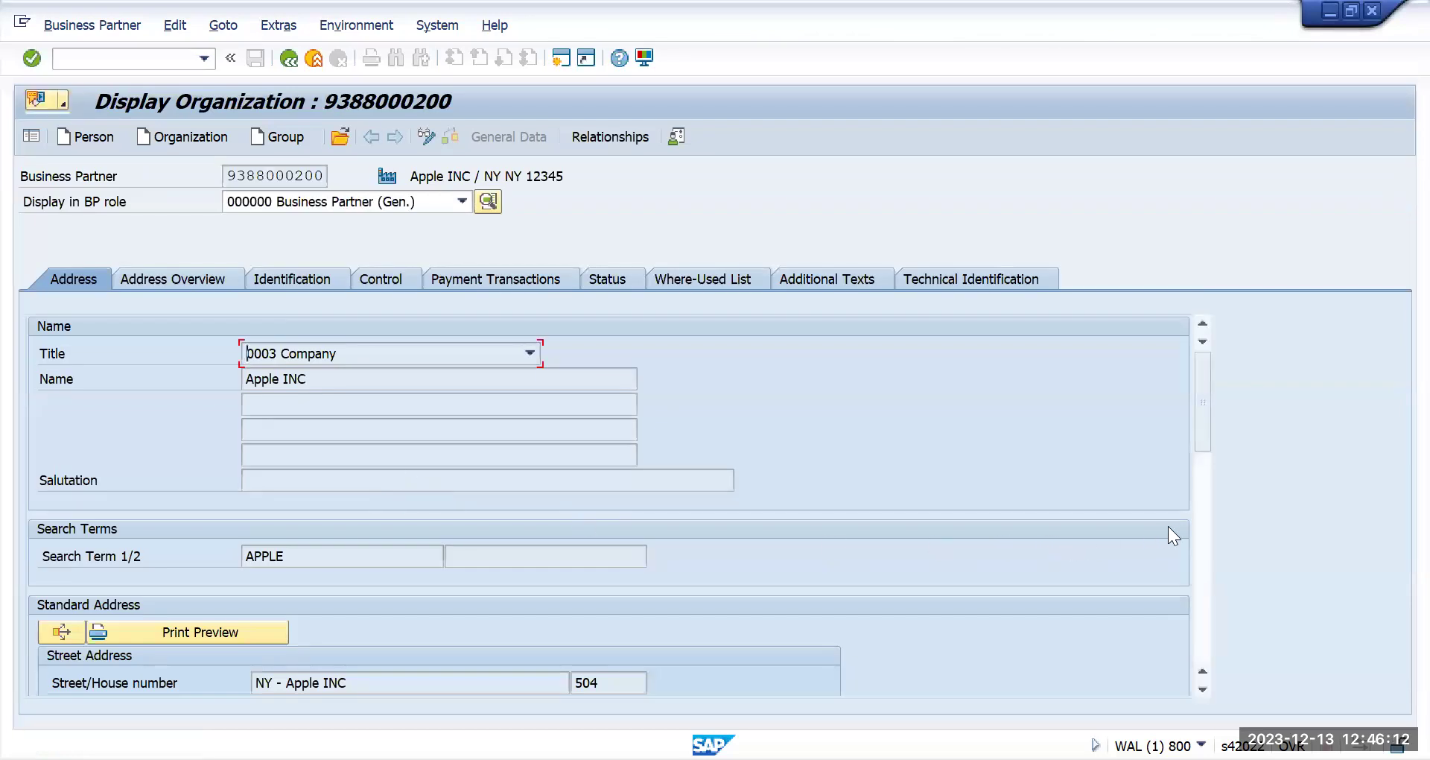
- Review Apple INC's address, postal code, PO box and search terms
click(1200, 520)
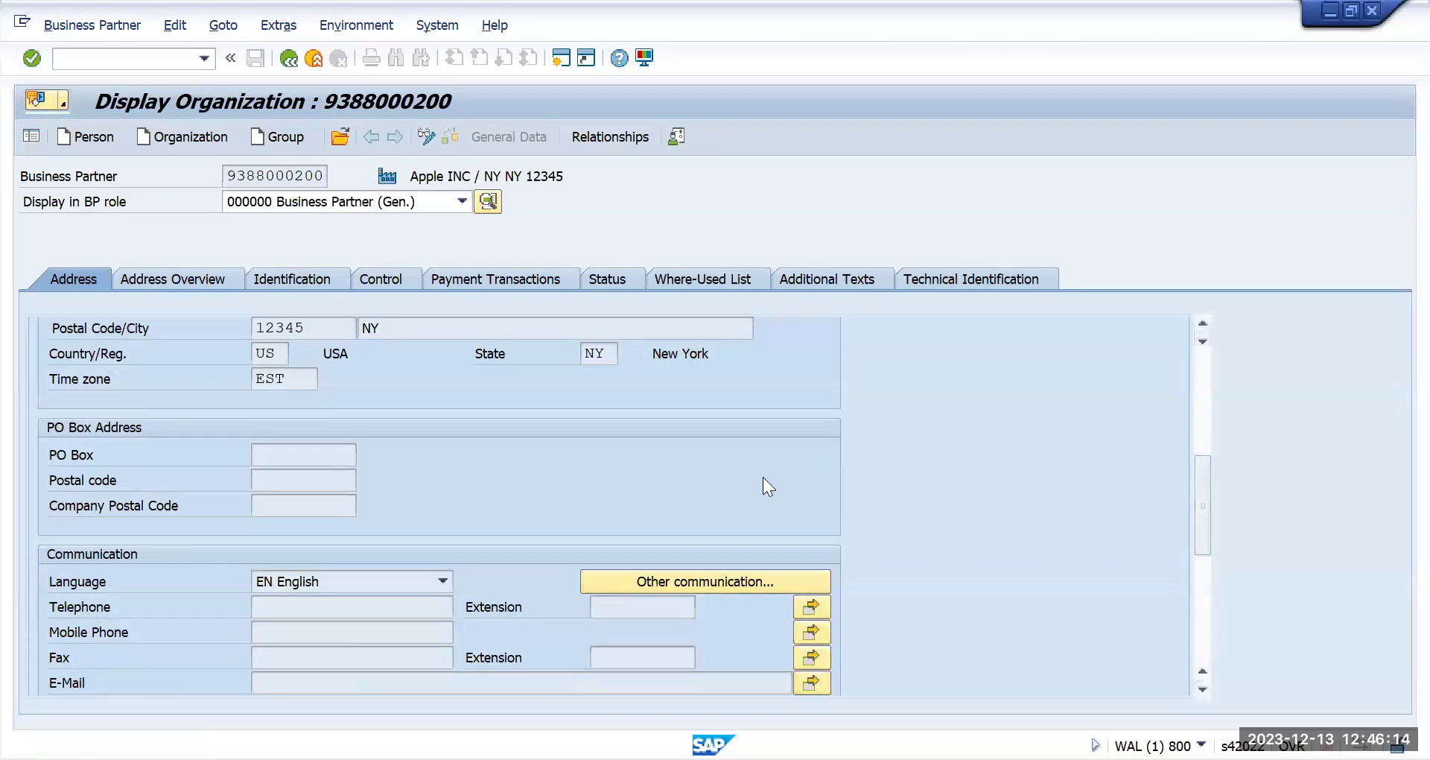
click(1202, 323)
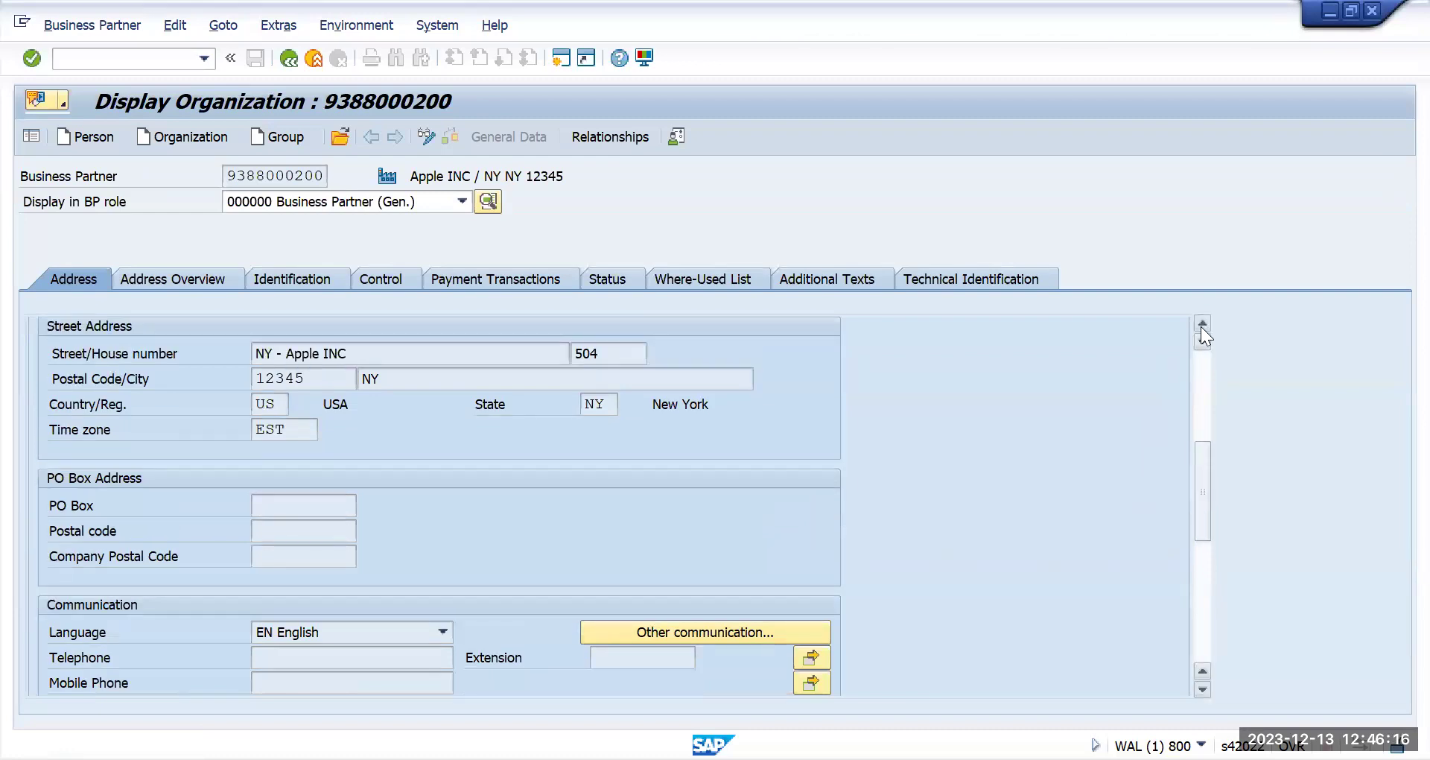
click(1201, 325)
click(1201, 324)
click(1201, 325)
click(1201, 325)
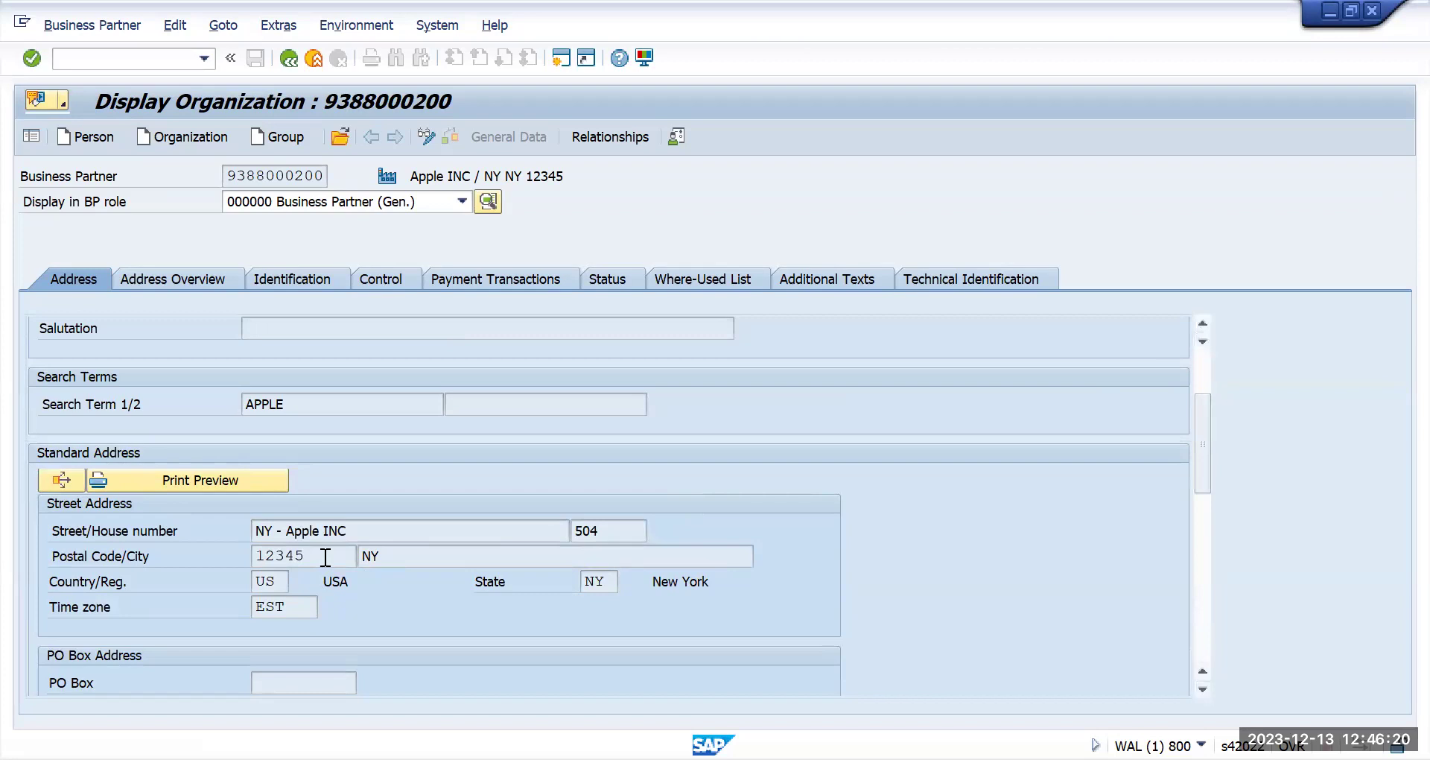
drag(322, 557, 235, 557)
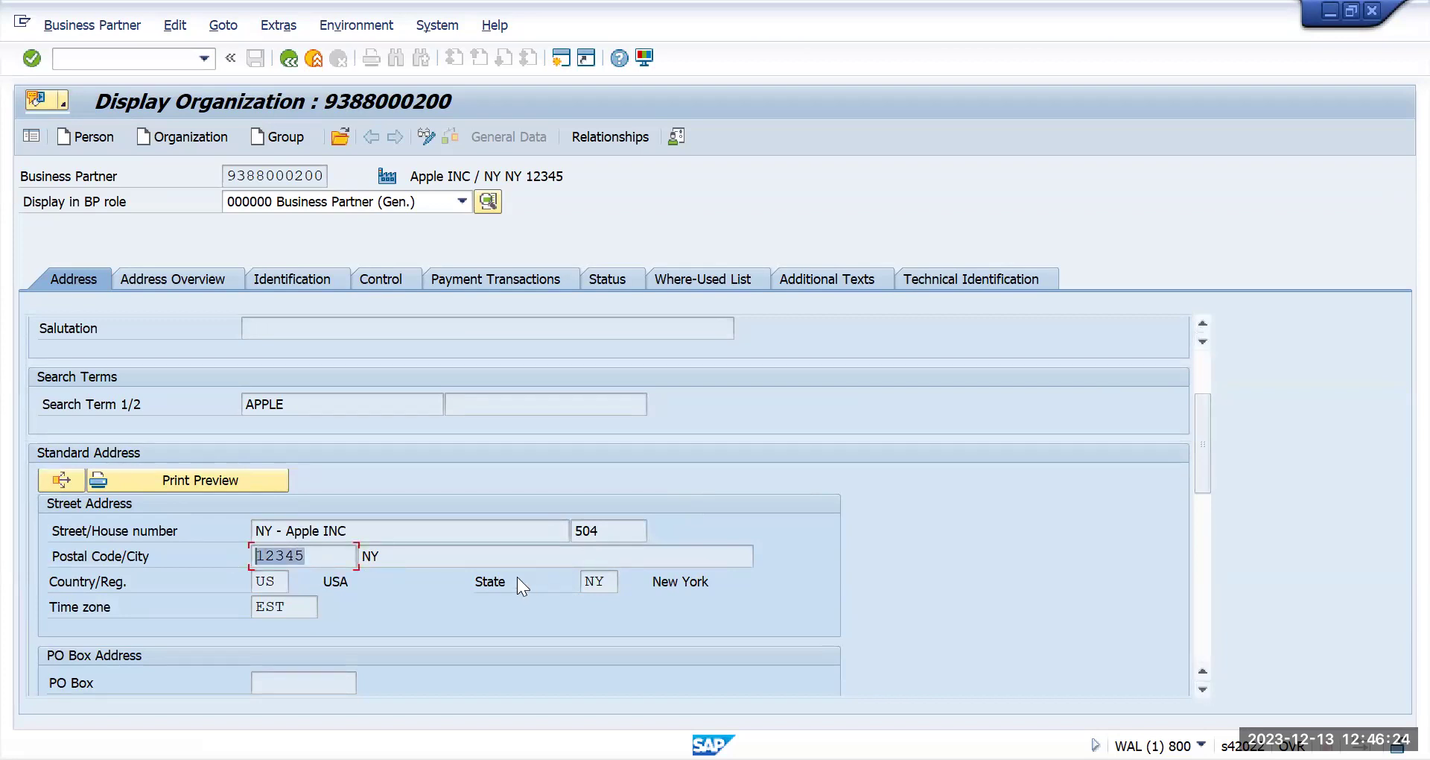
click(106, 57)
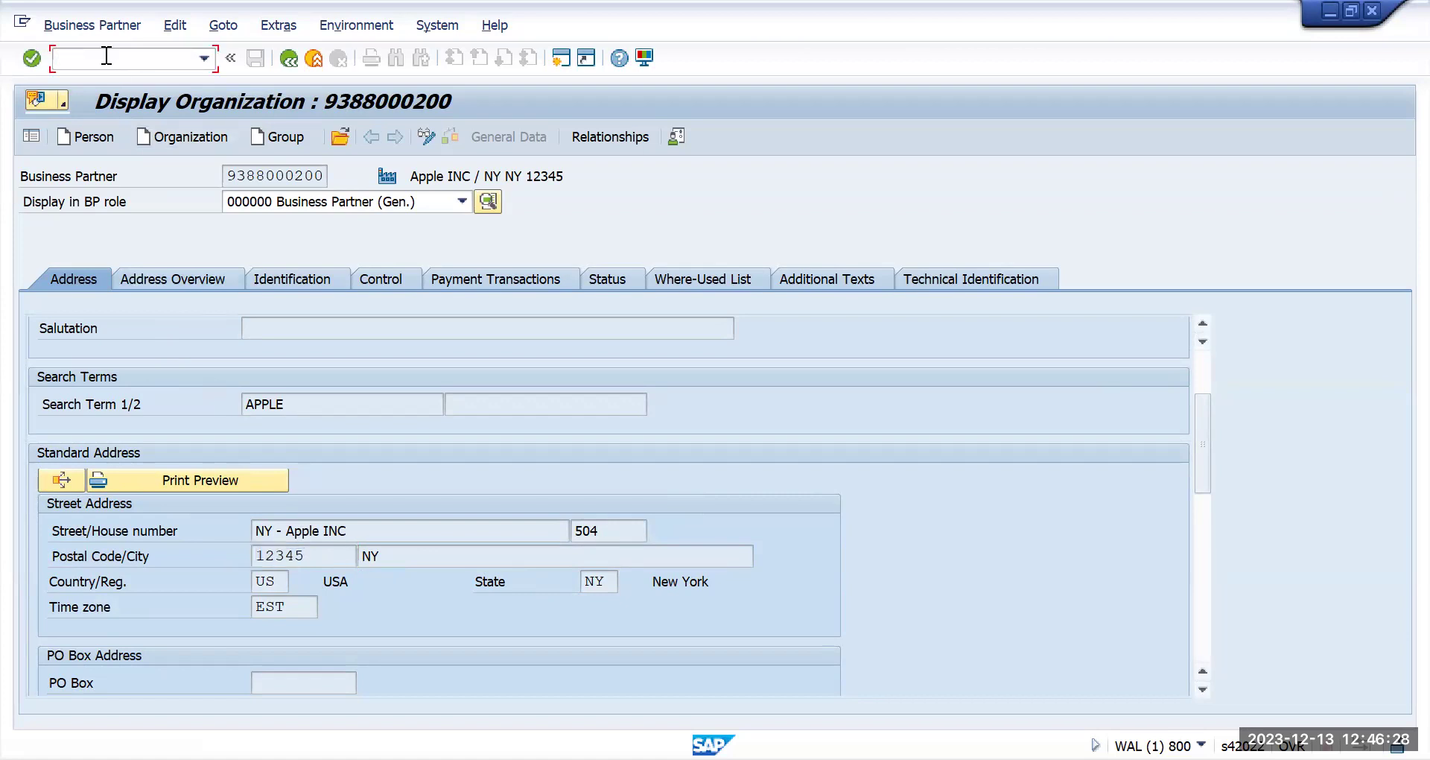
- Return to SAP Easy Access with /N and enter transaction code OY17
text(/N)
key(Return)
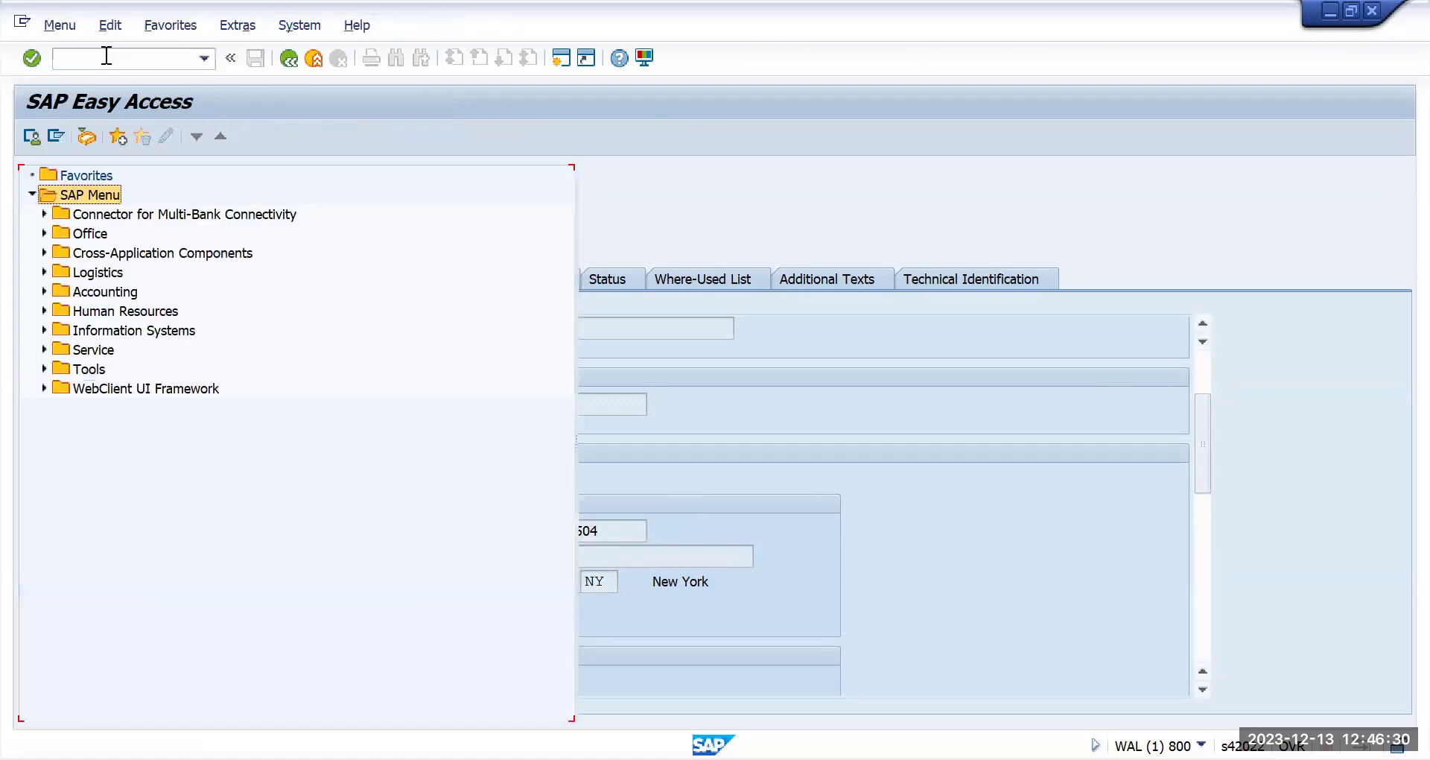
click(107, 56)
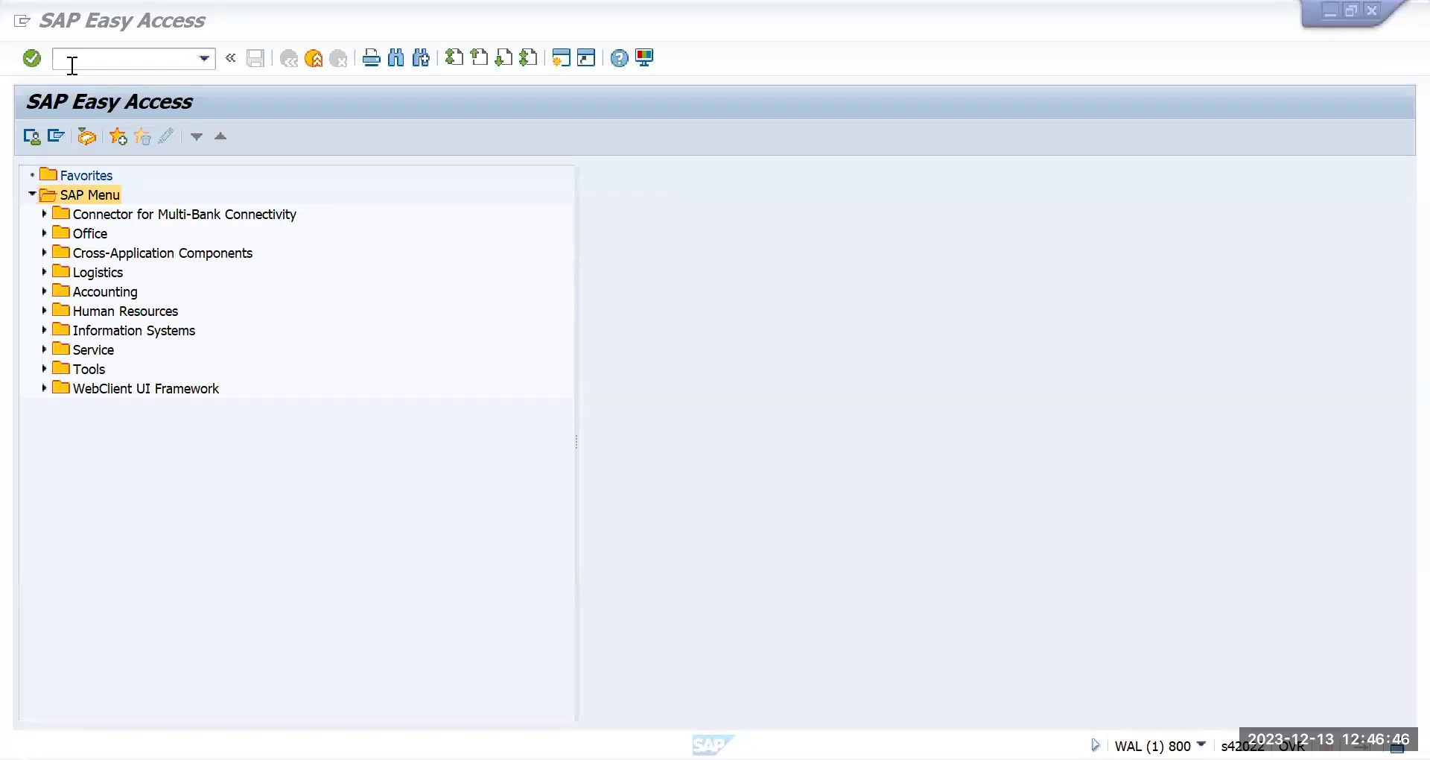
click(102, 60)
click(77, 57)
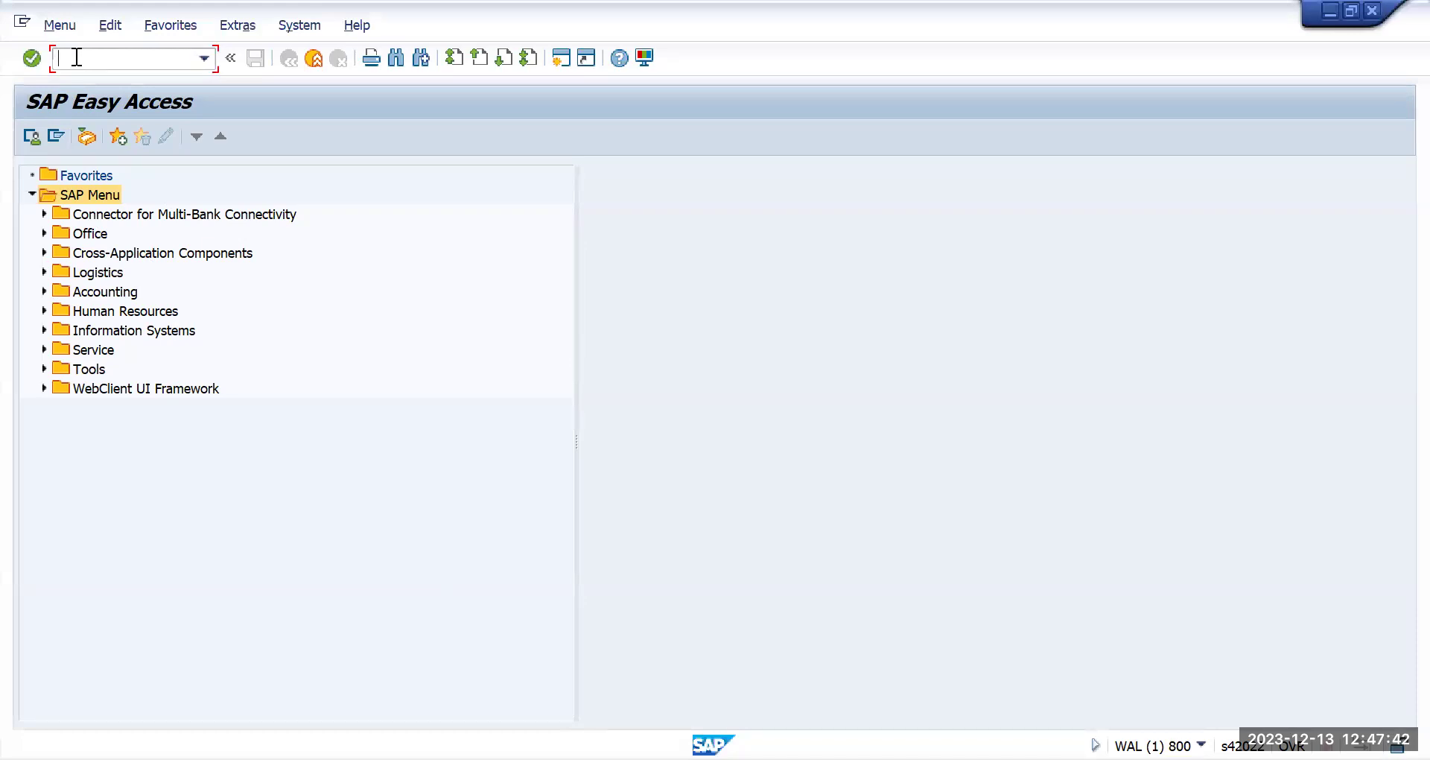
text(OY177)
key(Return)
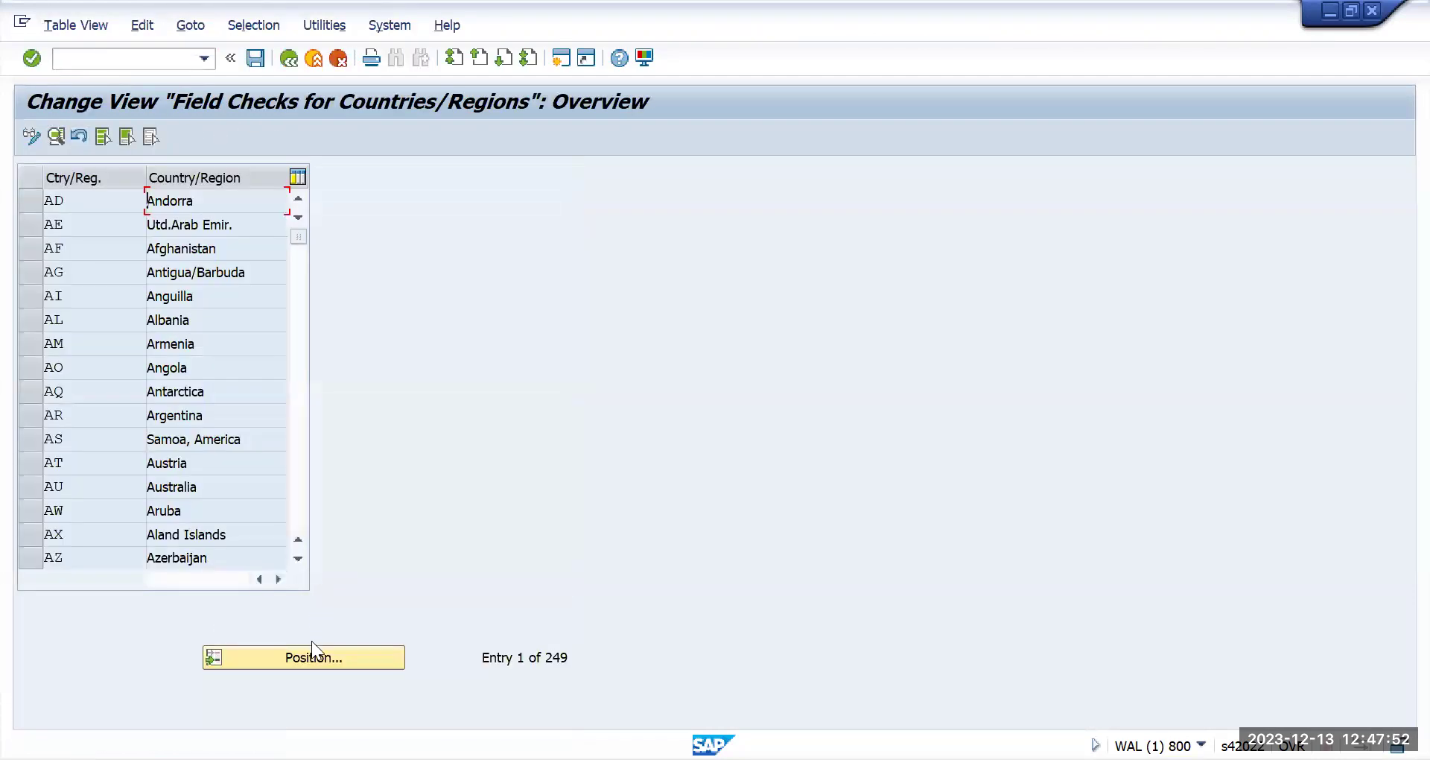
click(311, 650)
text(US)
key(Return)
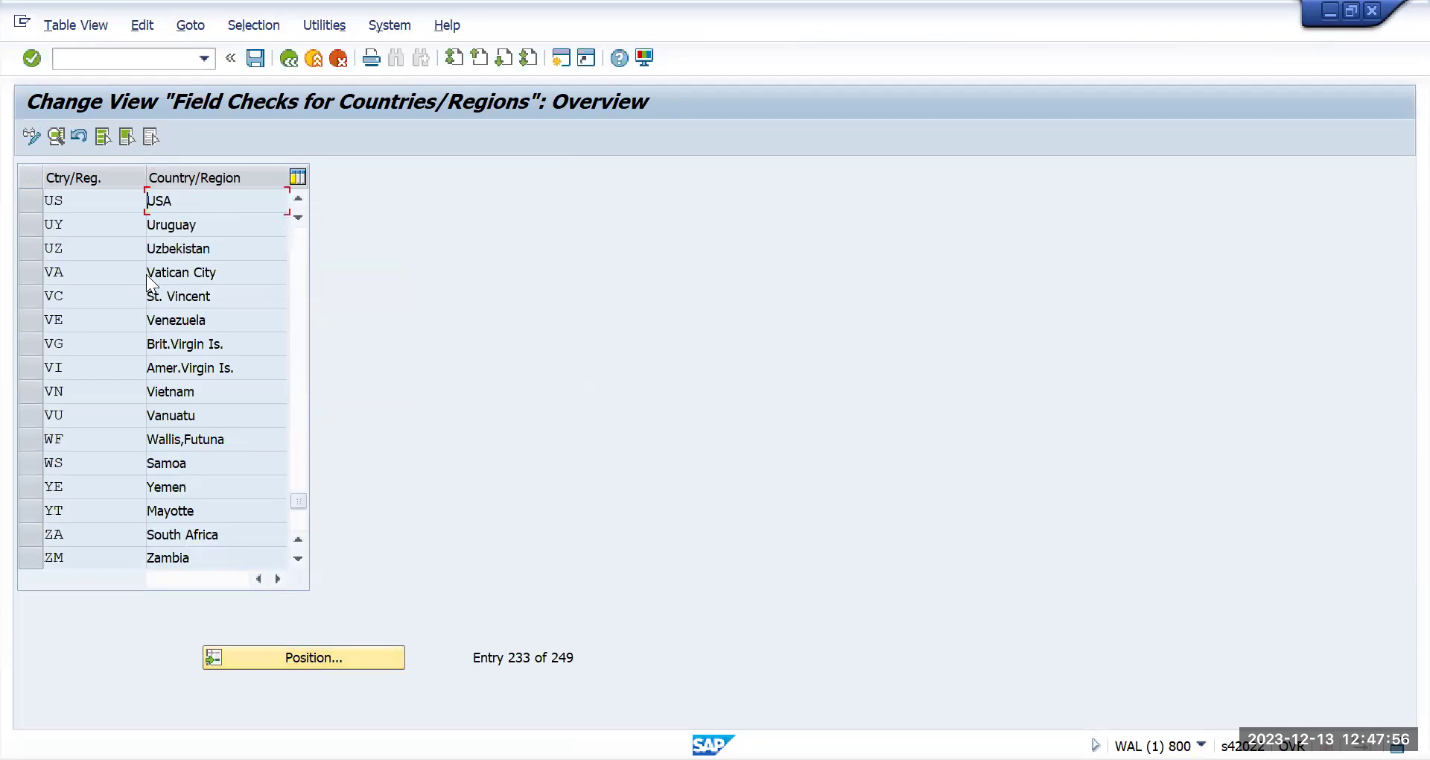
double_click(191, 201)
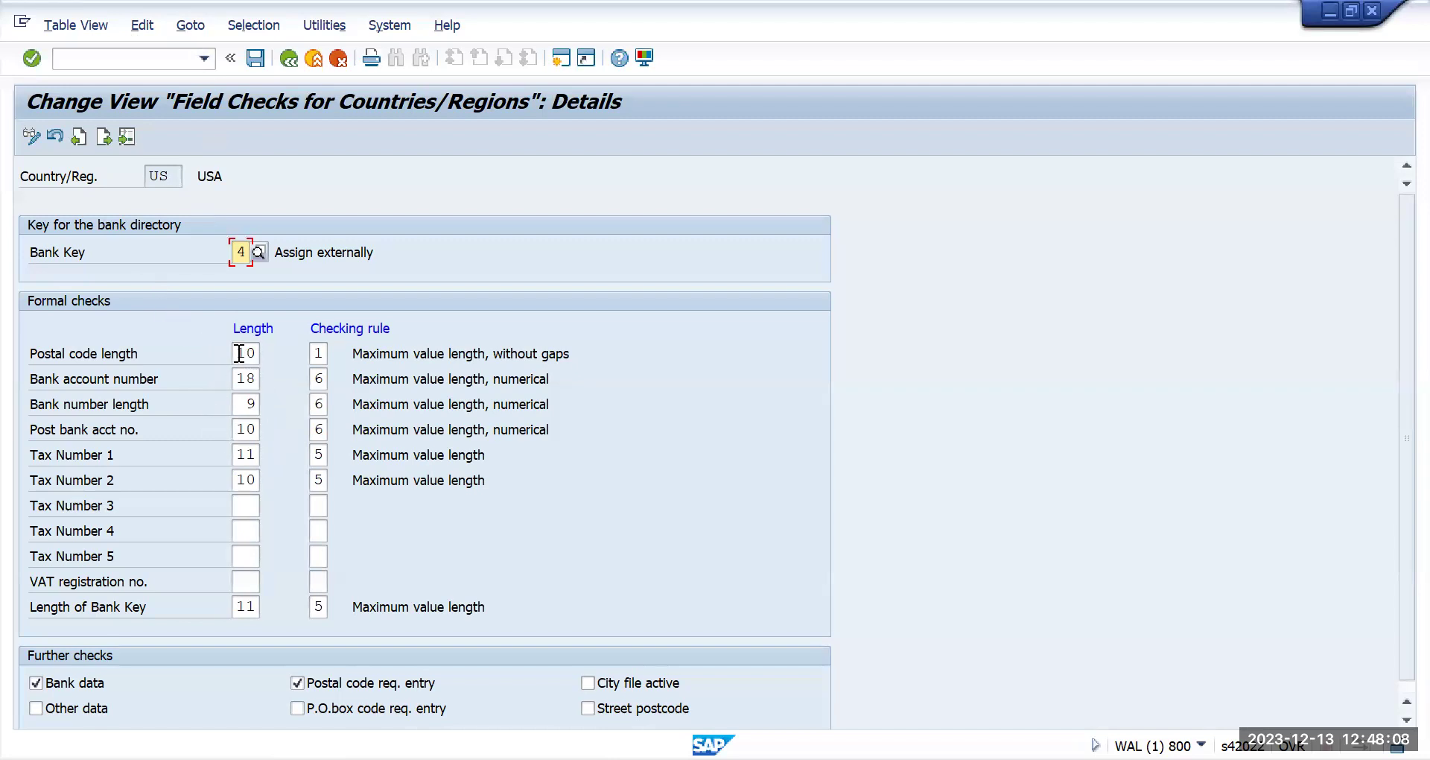
drag(239, 354, 261, 355)
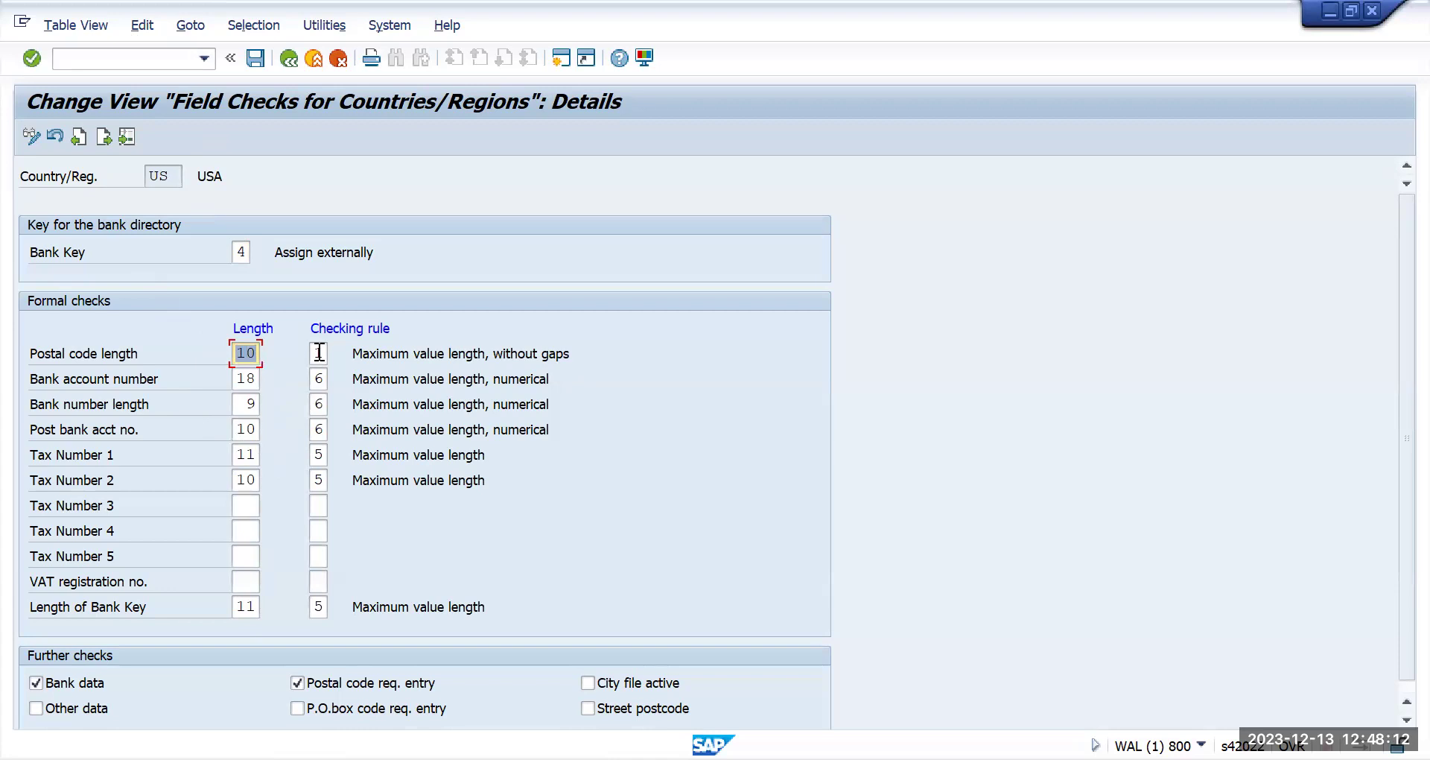
click(126, 56)
text(/N)
key(Return)
- Open Apple INC through transaction BP and switch the business partner to change mode
click(116, 63)
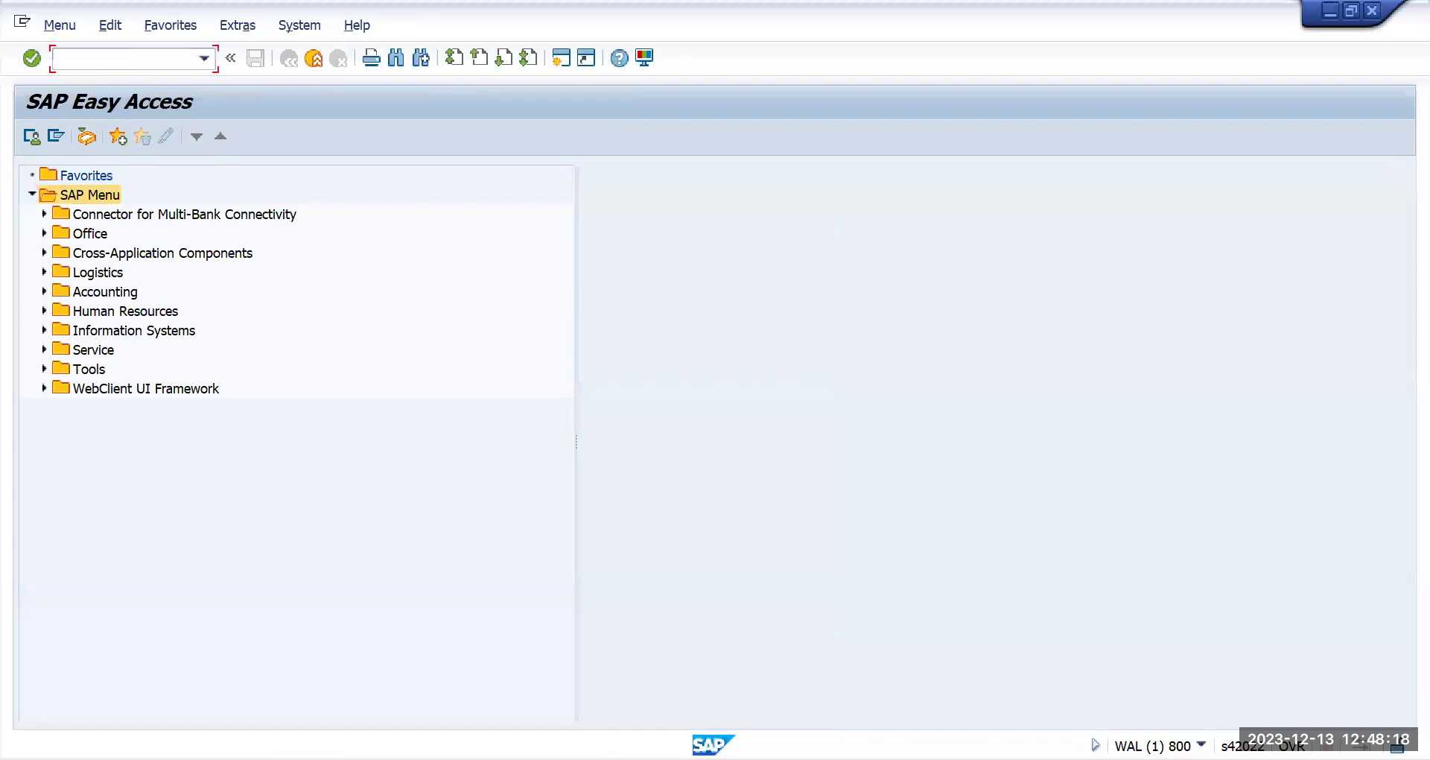
text(BP)
key(Return)
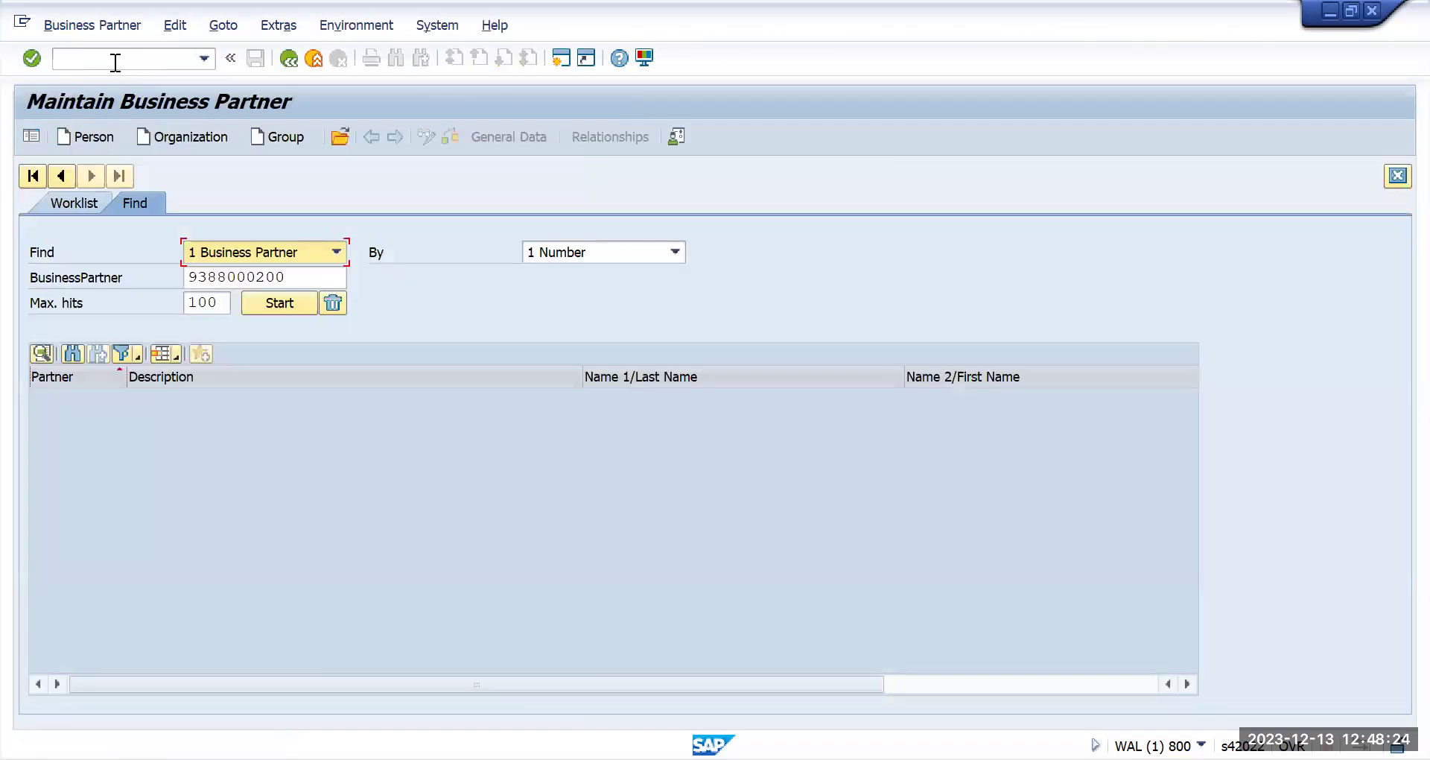
click(277, 306)
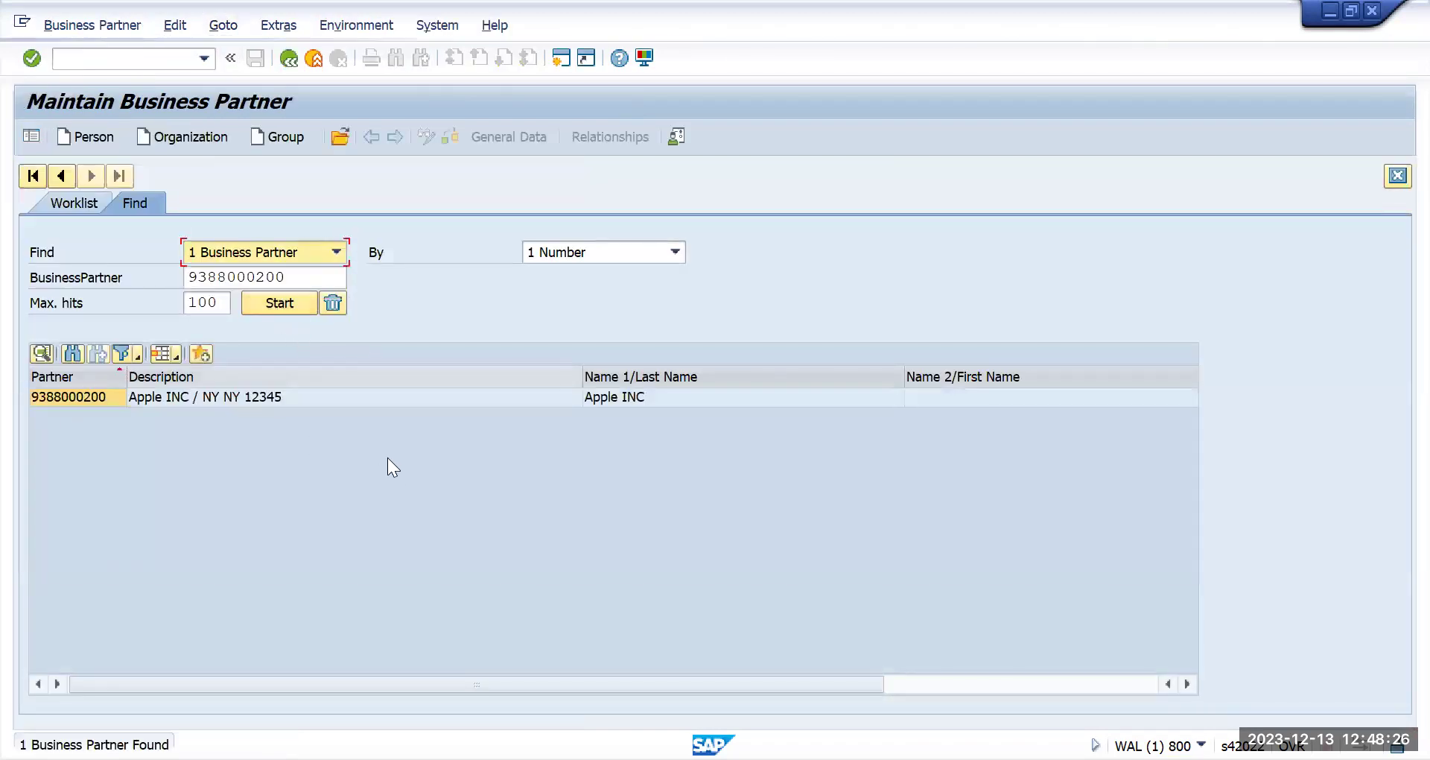
click(228, 399)
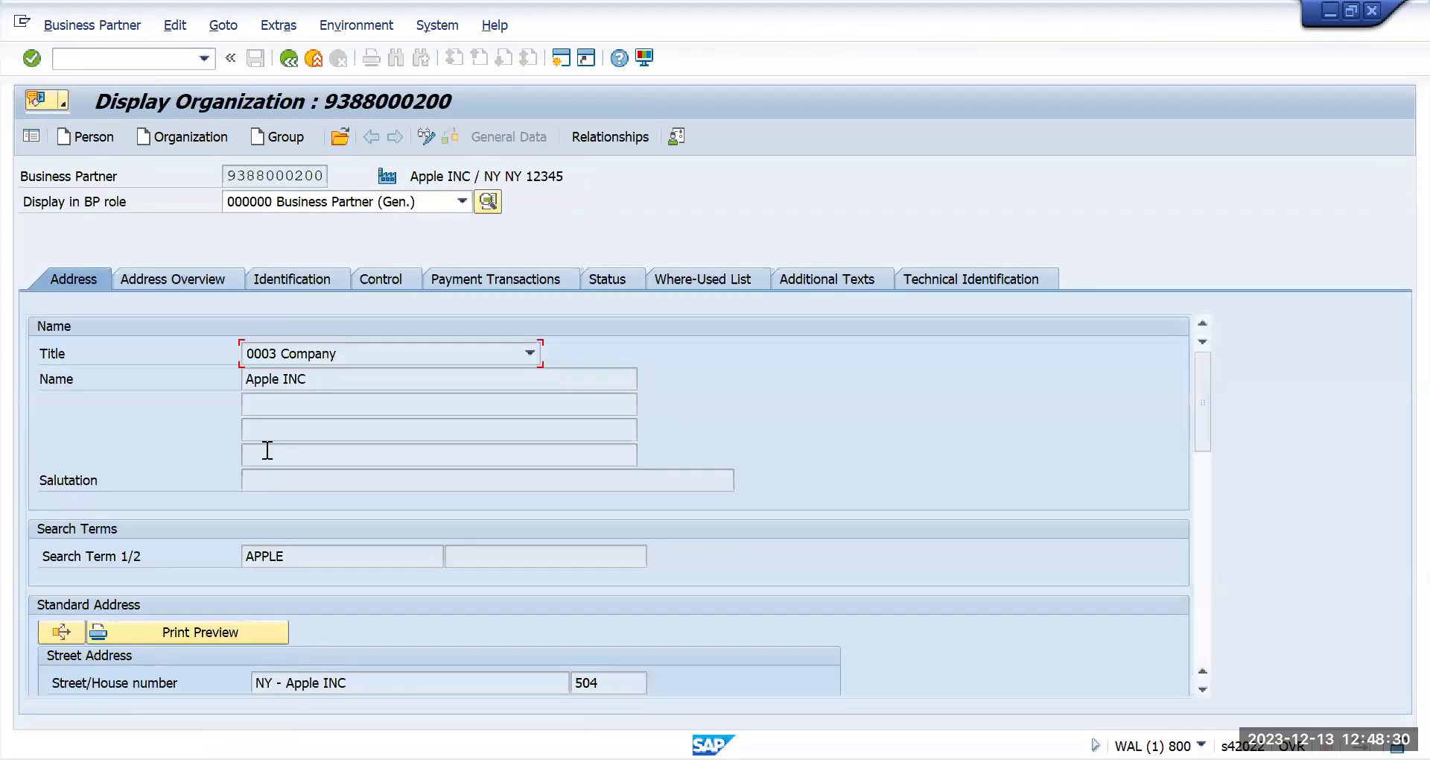
scroll(727, 525, down, 4)
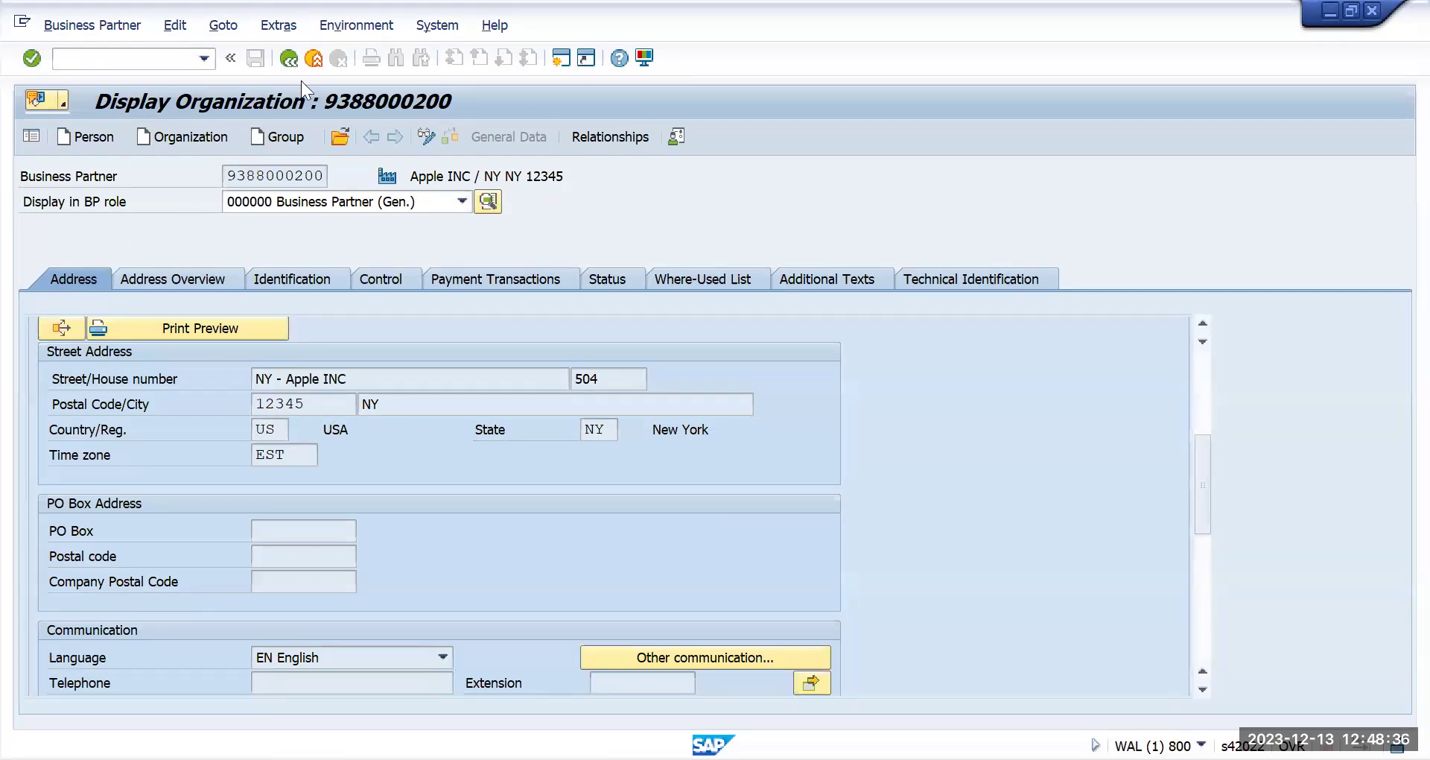
click(425, 136)
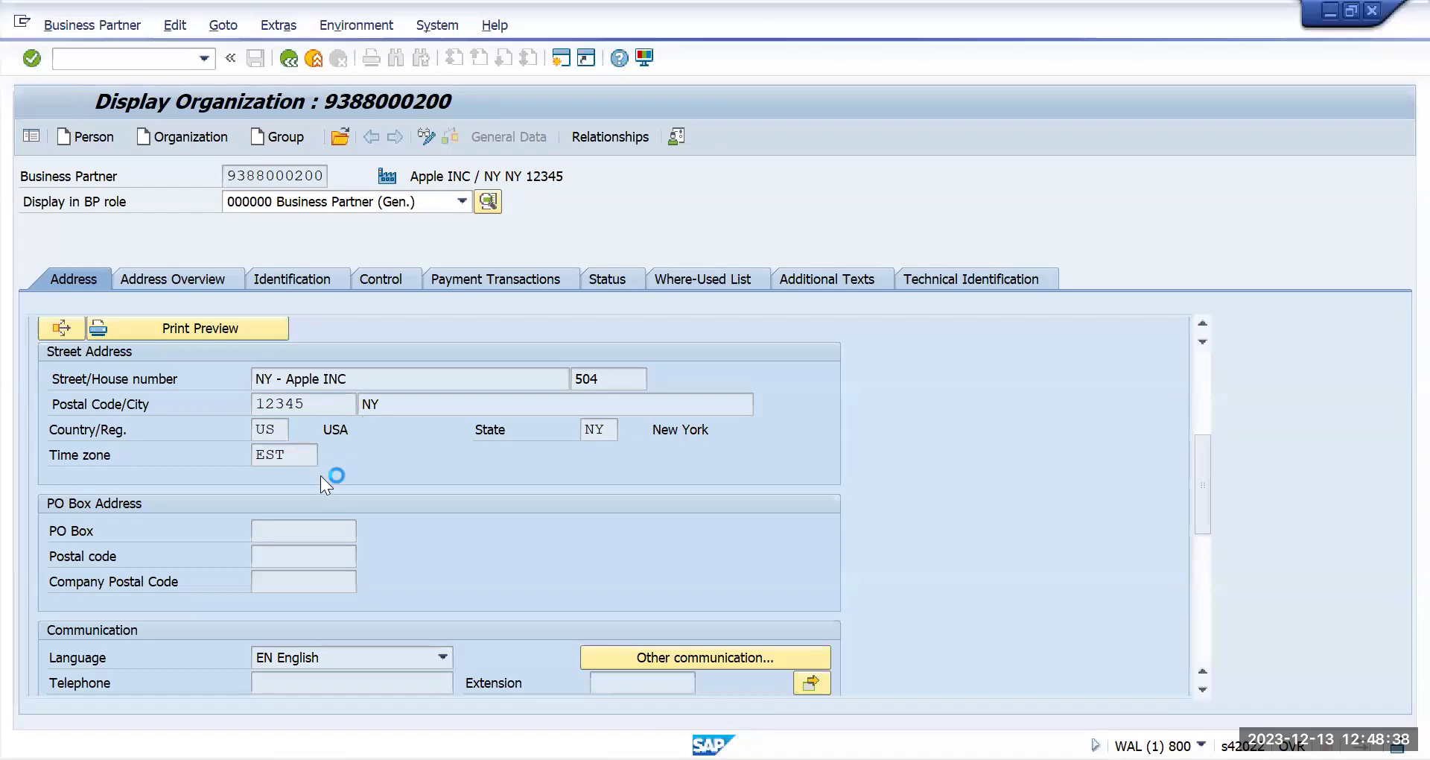
- Append 67890 to Apple INC's postal code and attempt to save
scroll(332, 557, down, 2)
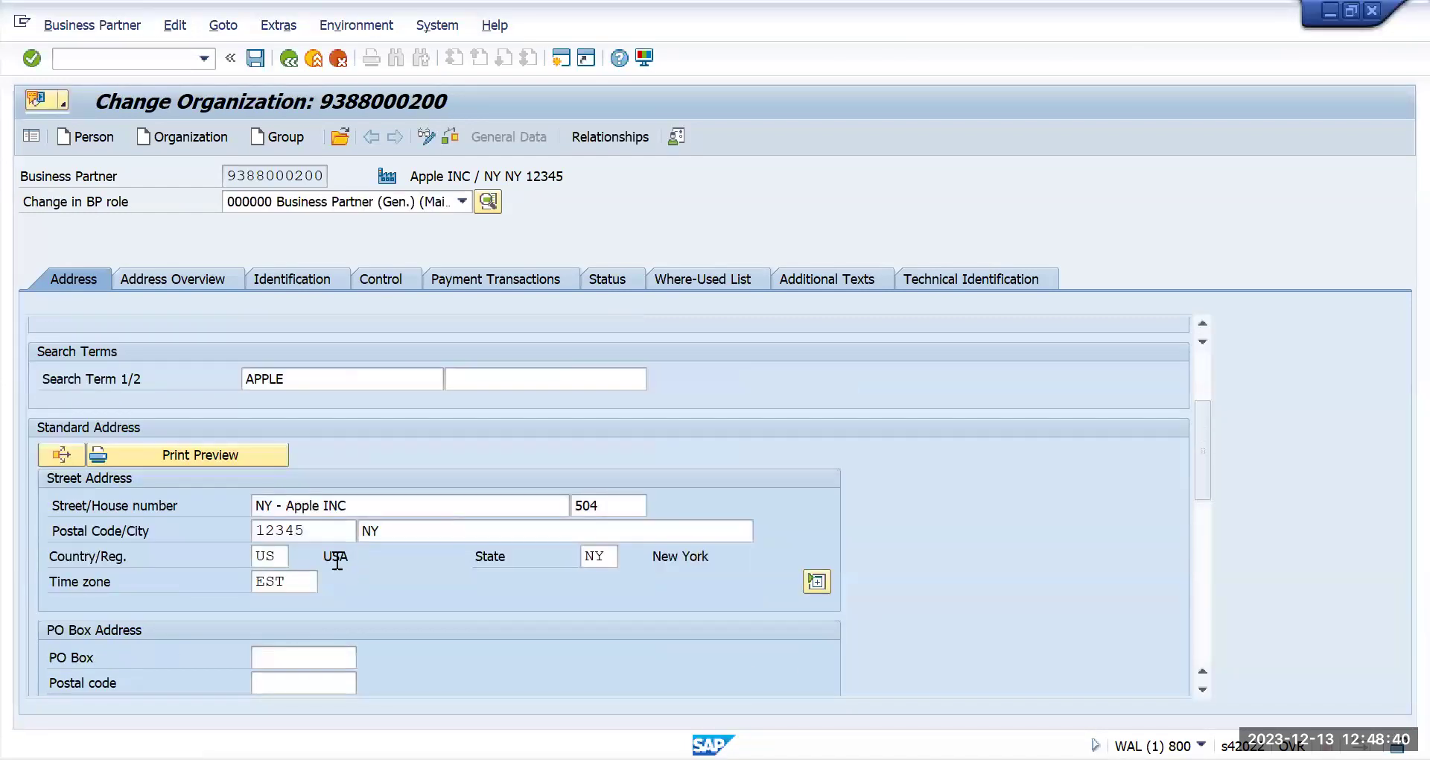
click(320, 530)
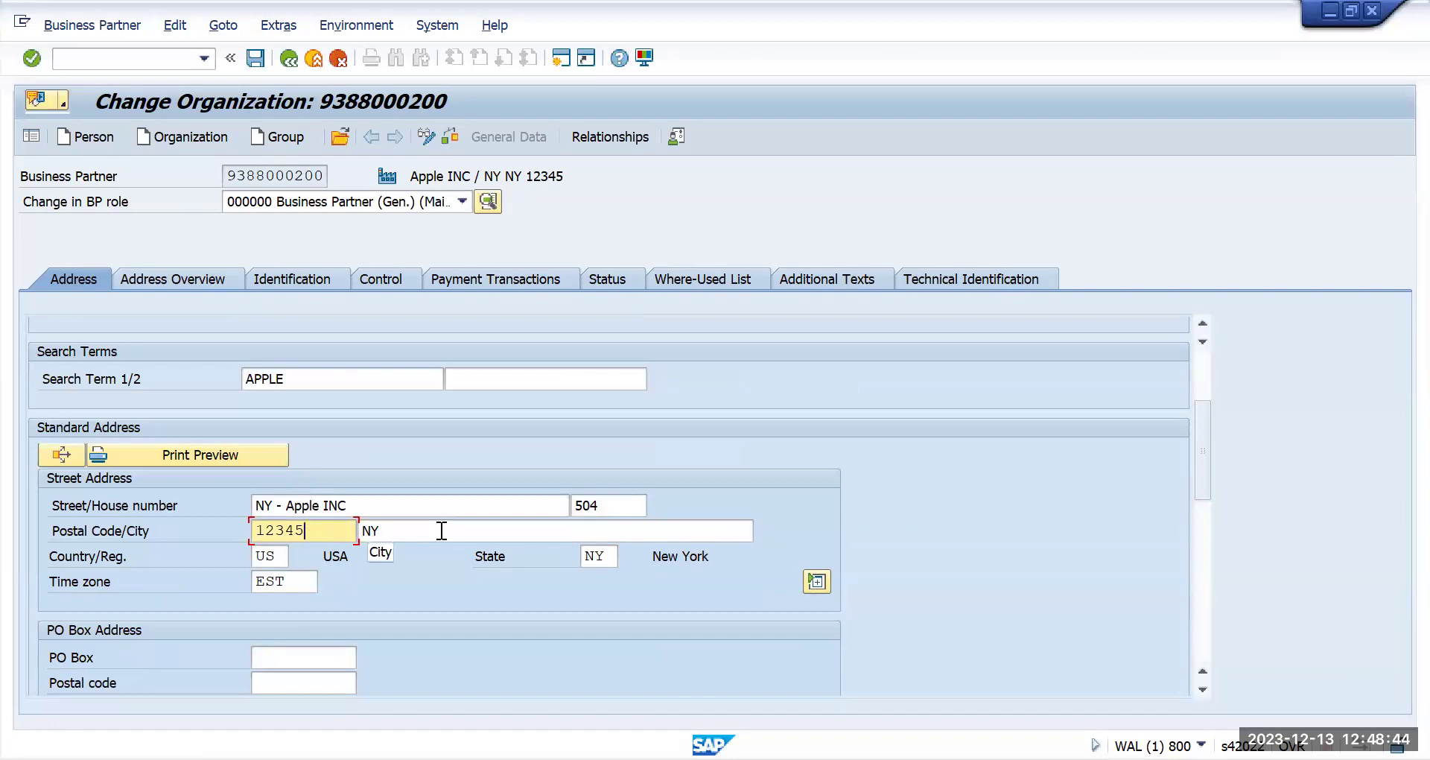
text(67890)
click(256, 58)
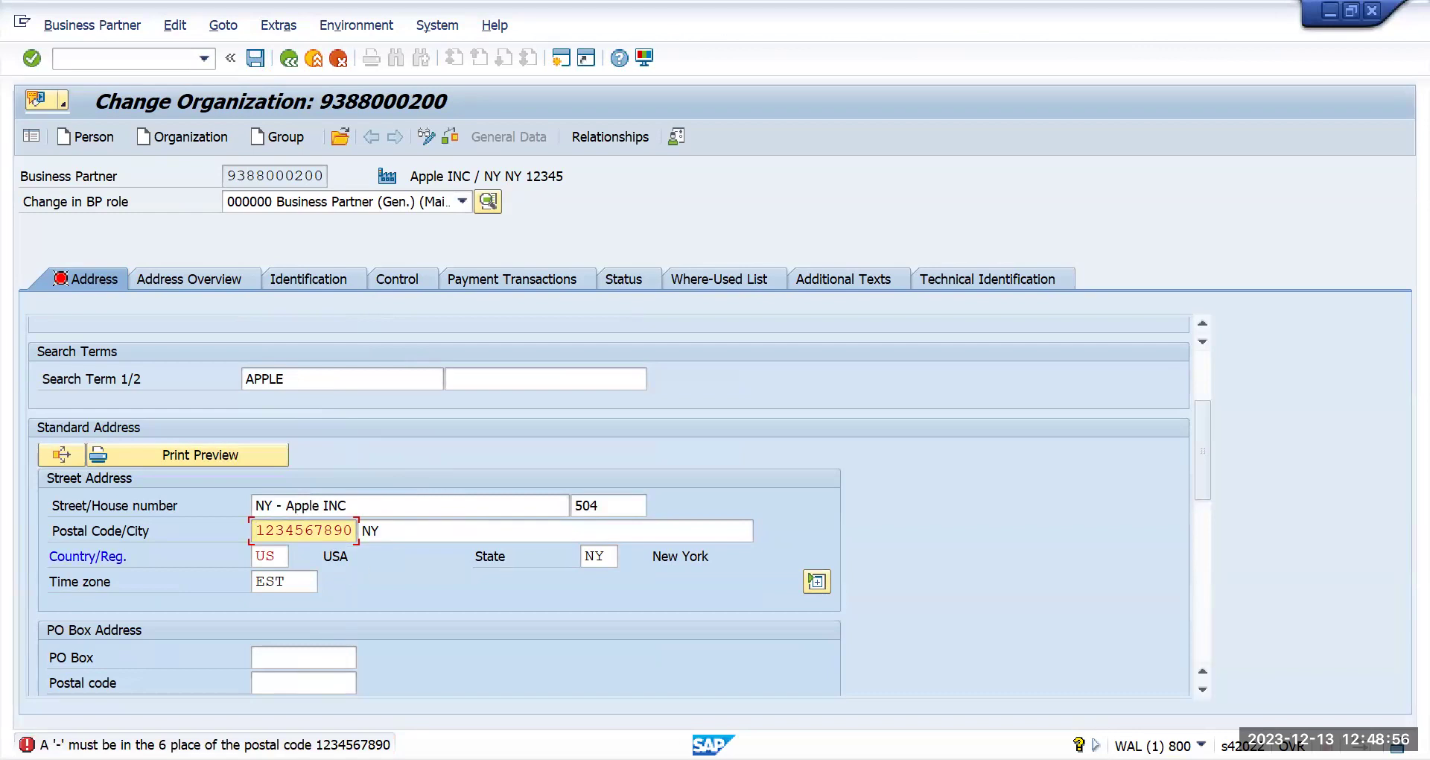
- Insert a hyphen after the sixth postal digit and validate the postal code
scroll(596, 507, down, 2)
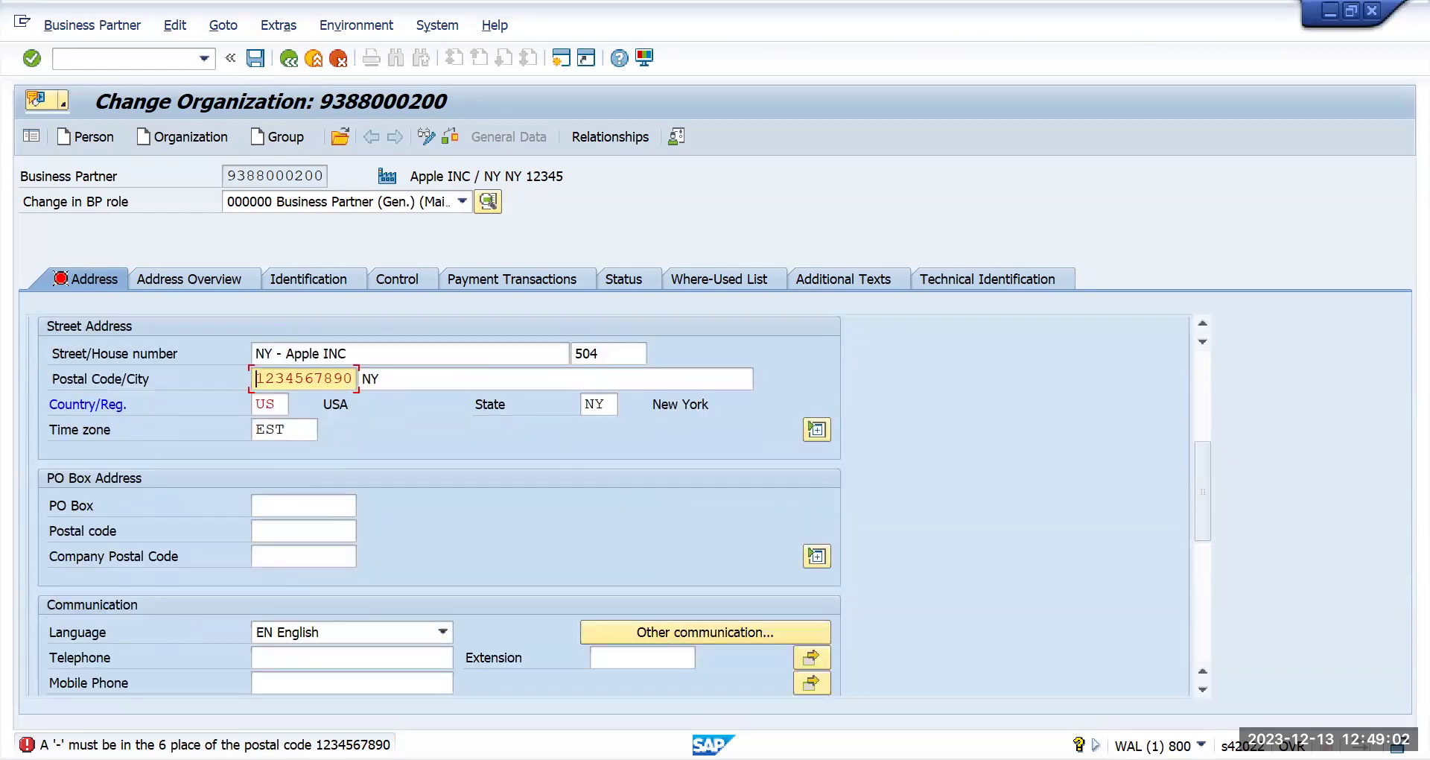
click(318, 382)
text(-)
key(Return)
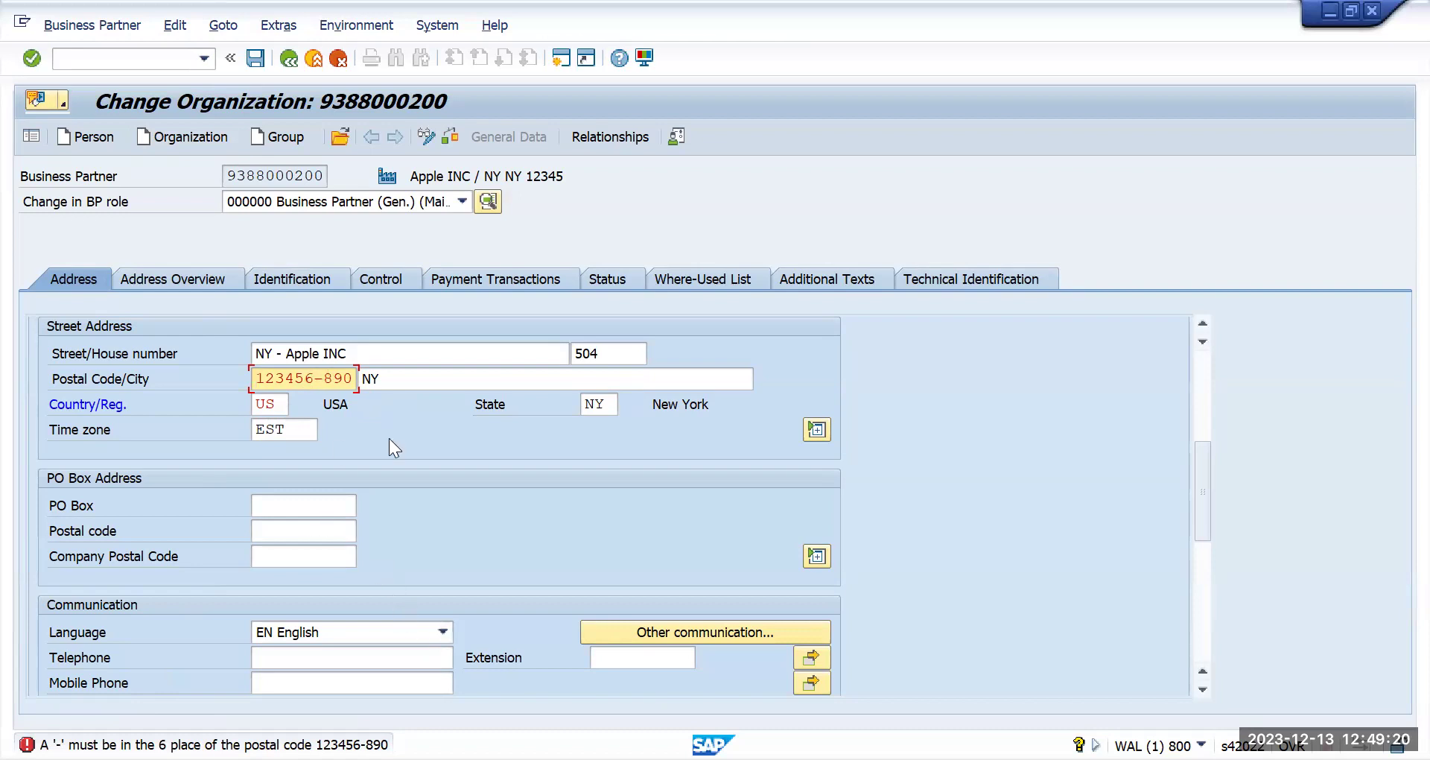
- Correct the postal code to 12345-0890 and save the business partner
key(BackSpace)
text(0)
key(Return)
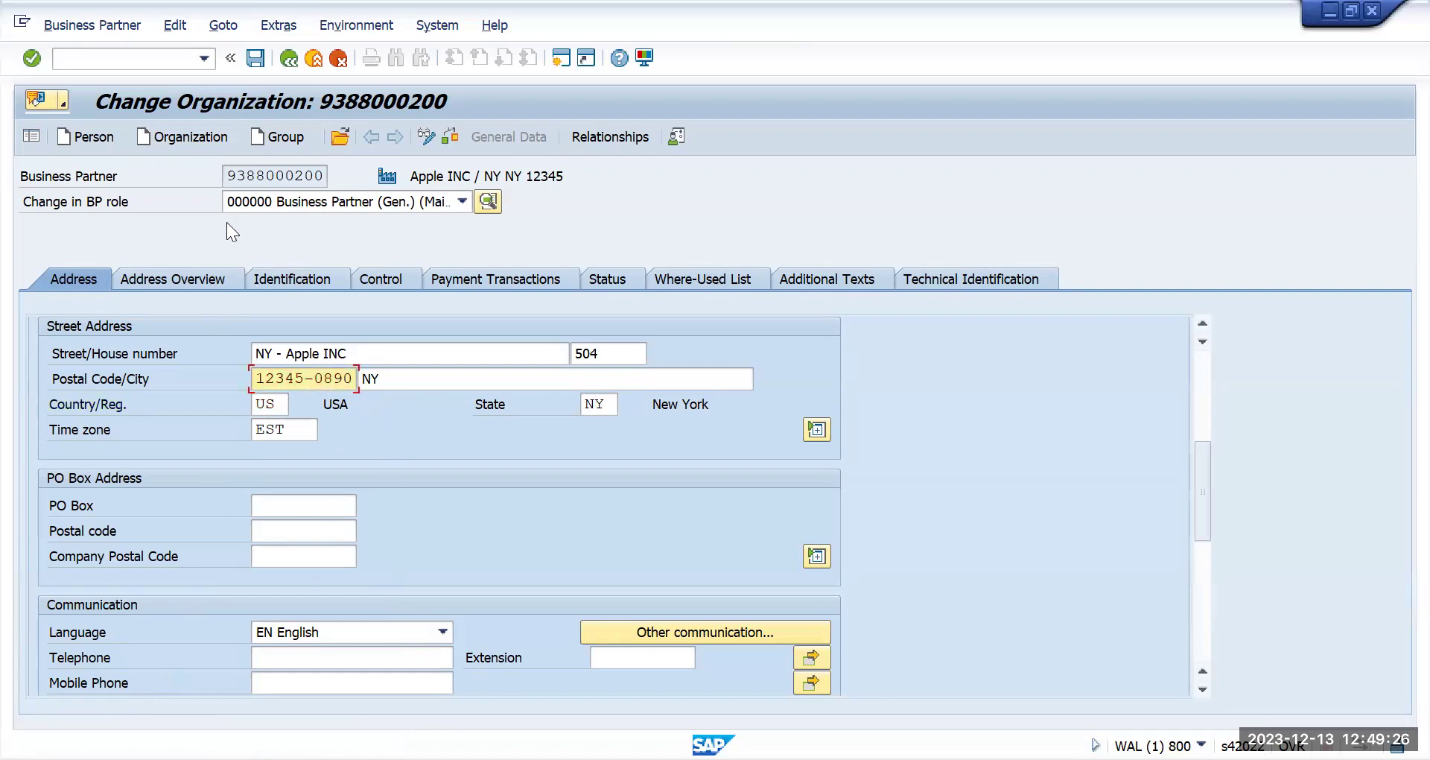
click(254, 59)
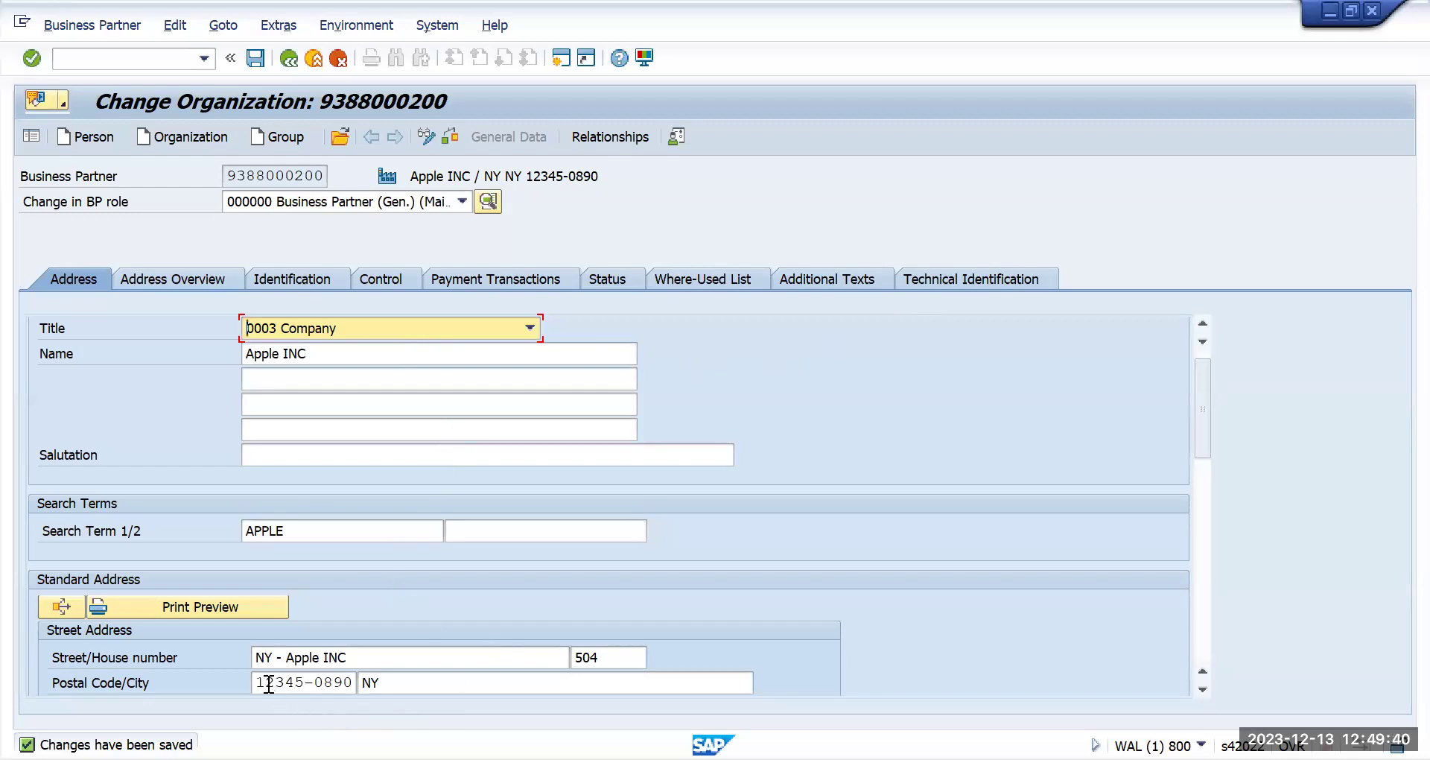
drag(258, 683, 386, 681)
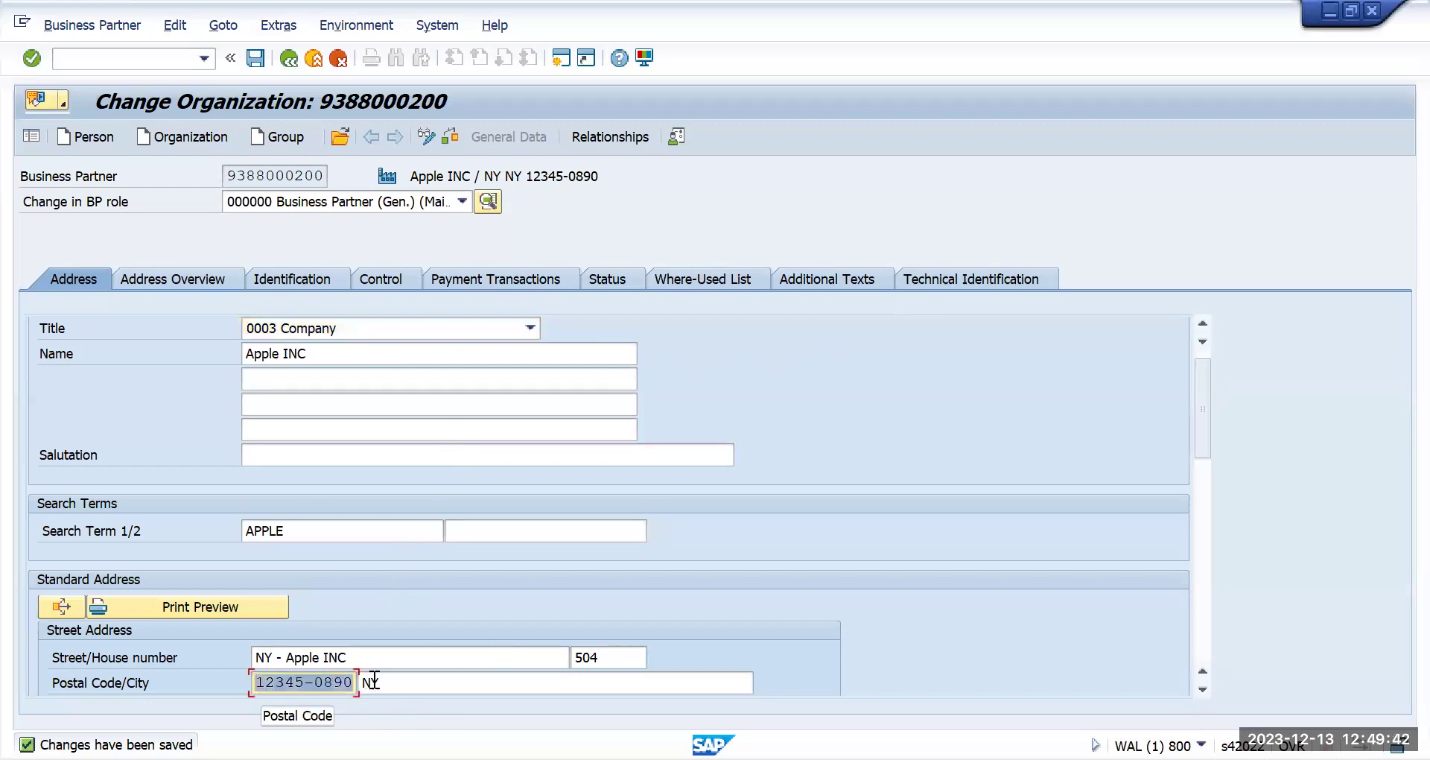
click(127, 66)
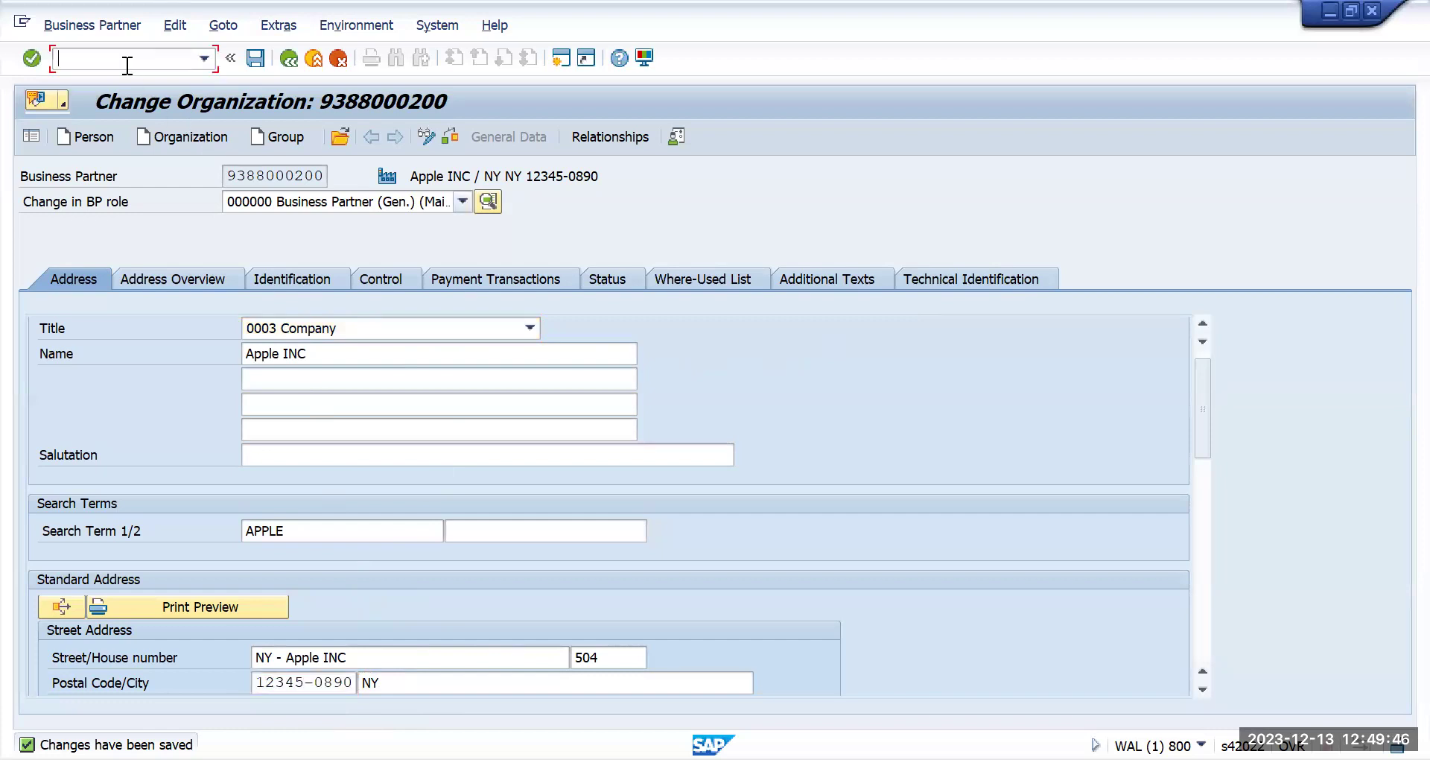
- Leave the business partner and start transaction OY17
text(/N)
key(Return)
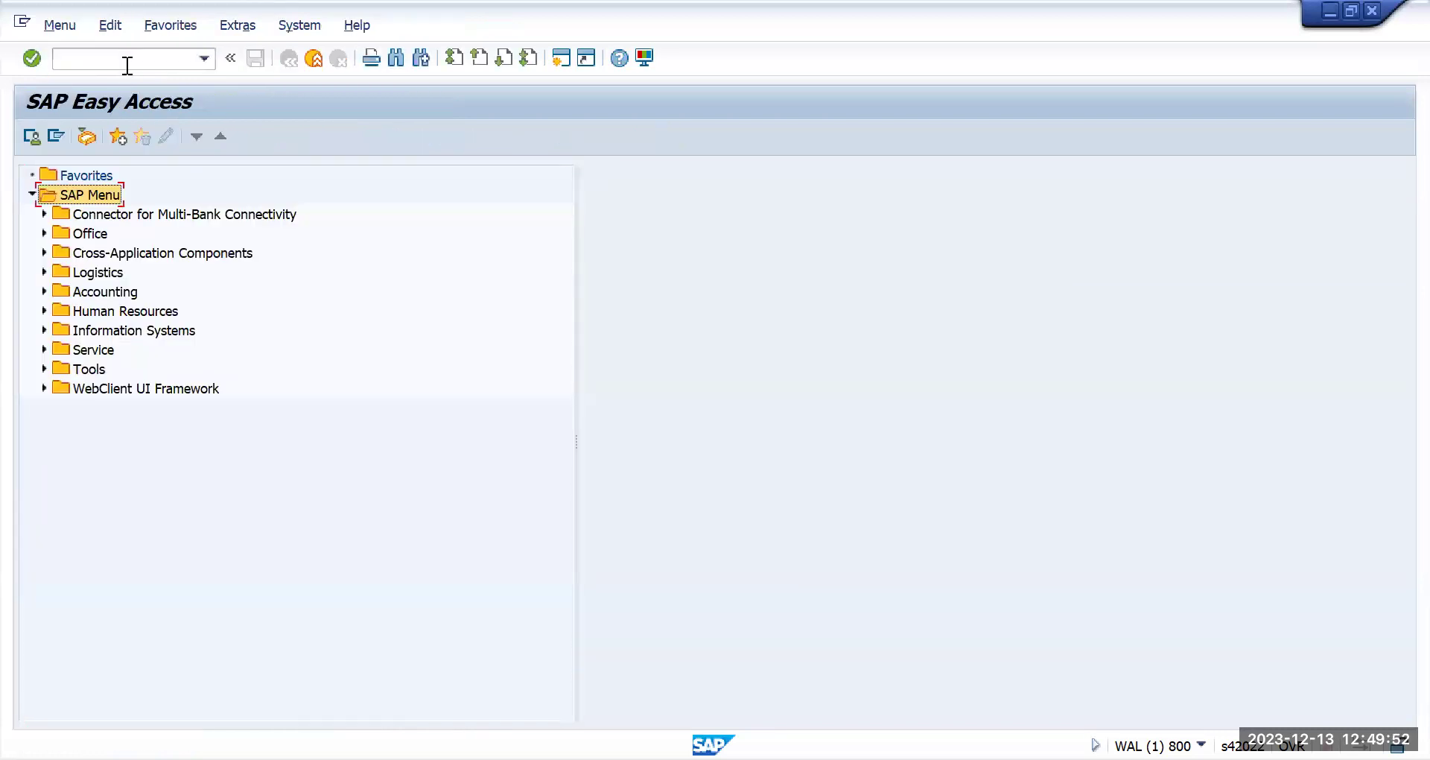
click(128, 63)
text(OY17)
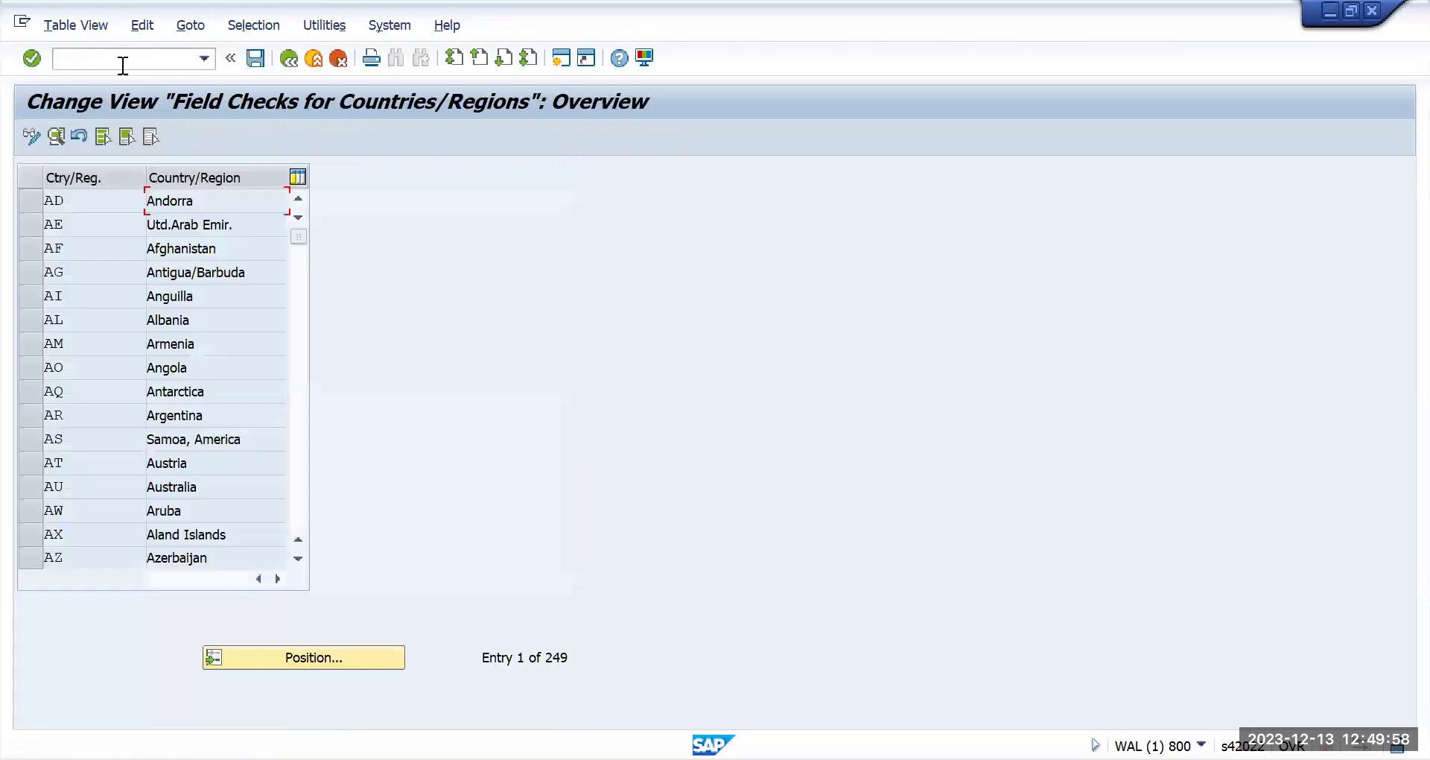
- Jump to the US entry in the field checks list and open its details
click(281, 658)
text(US)
key(Return)
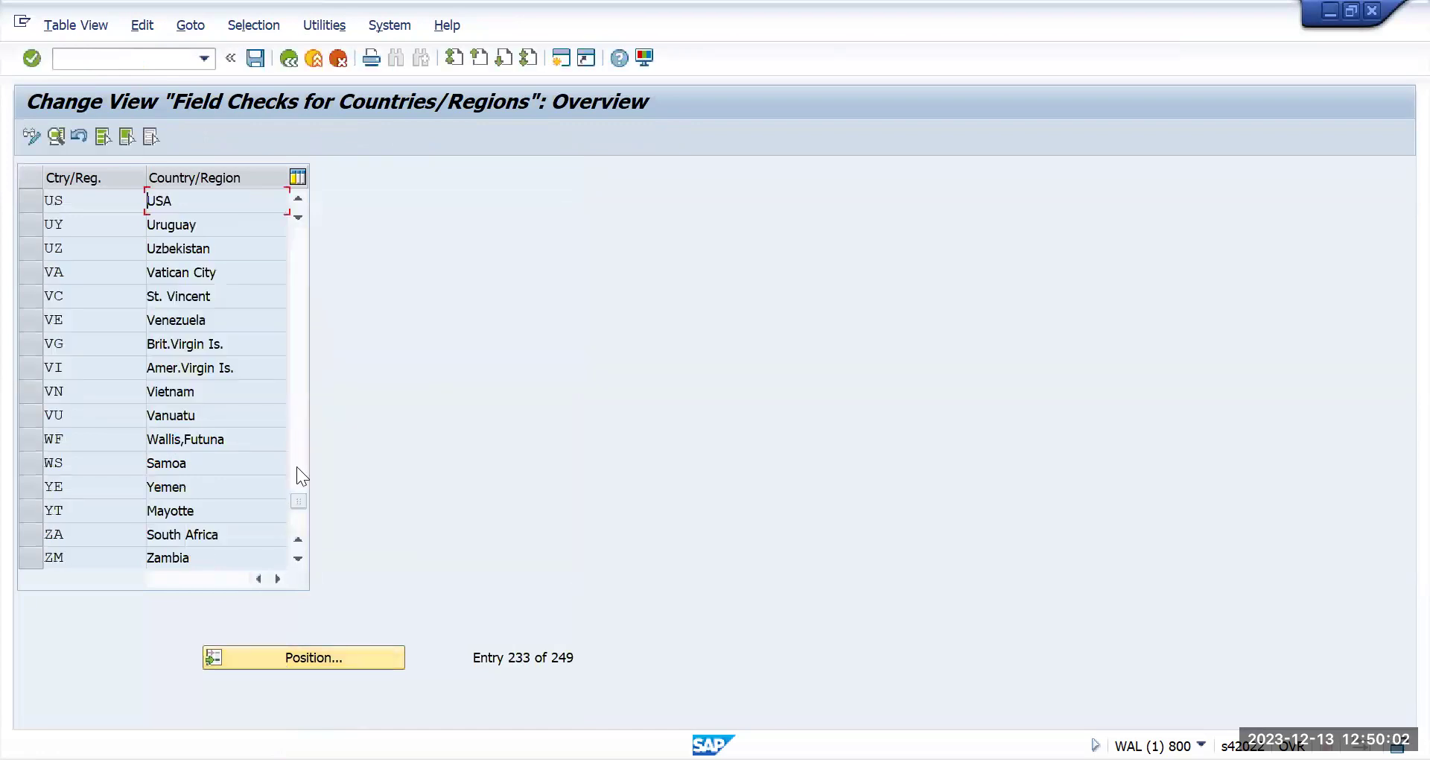
double_click(214, 206)
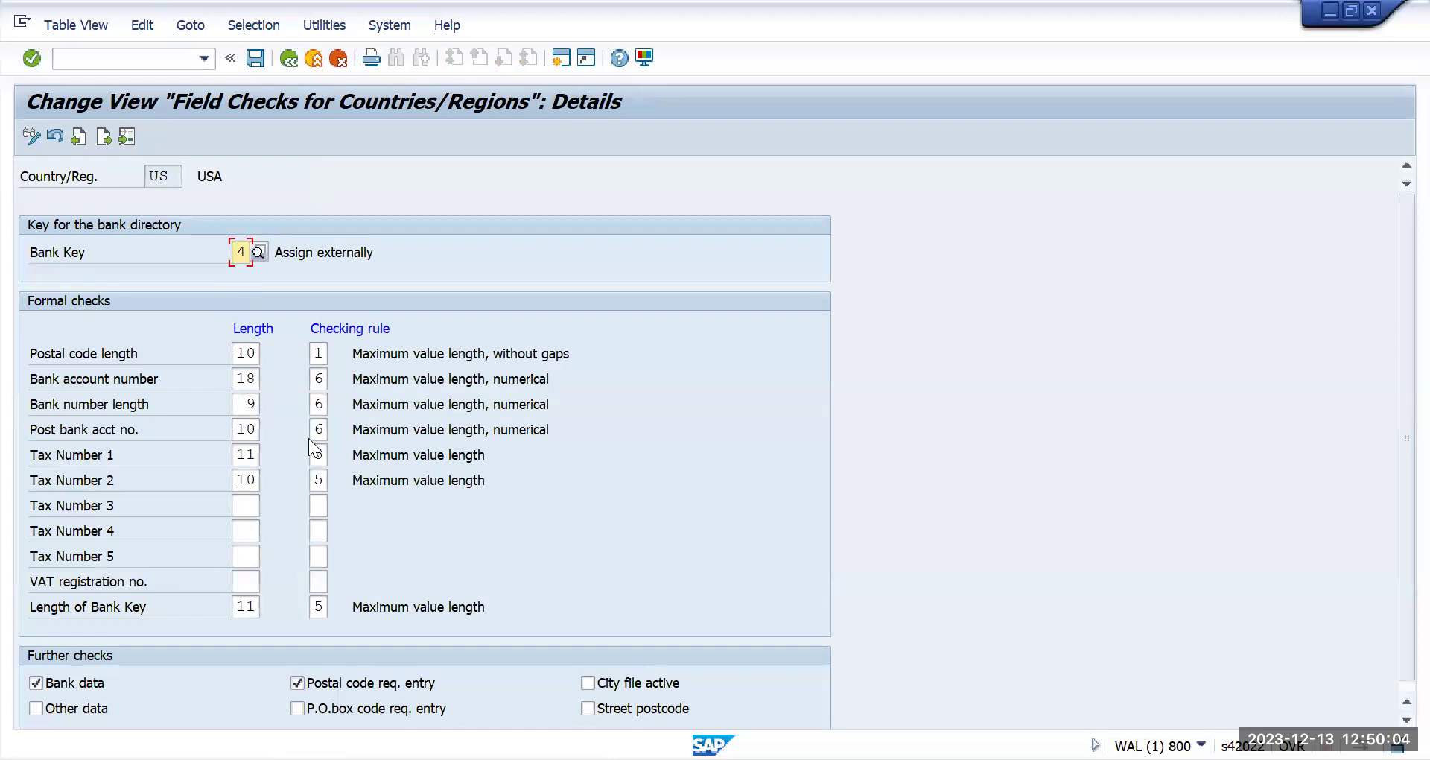
- Change the US postal code length from 10 to 6, save, and confirm the customizing request
click(238, 353)
key(Delete)
key(Delete)
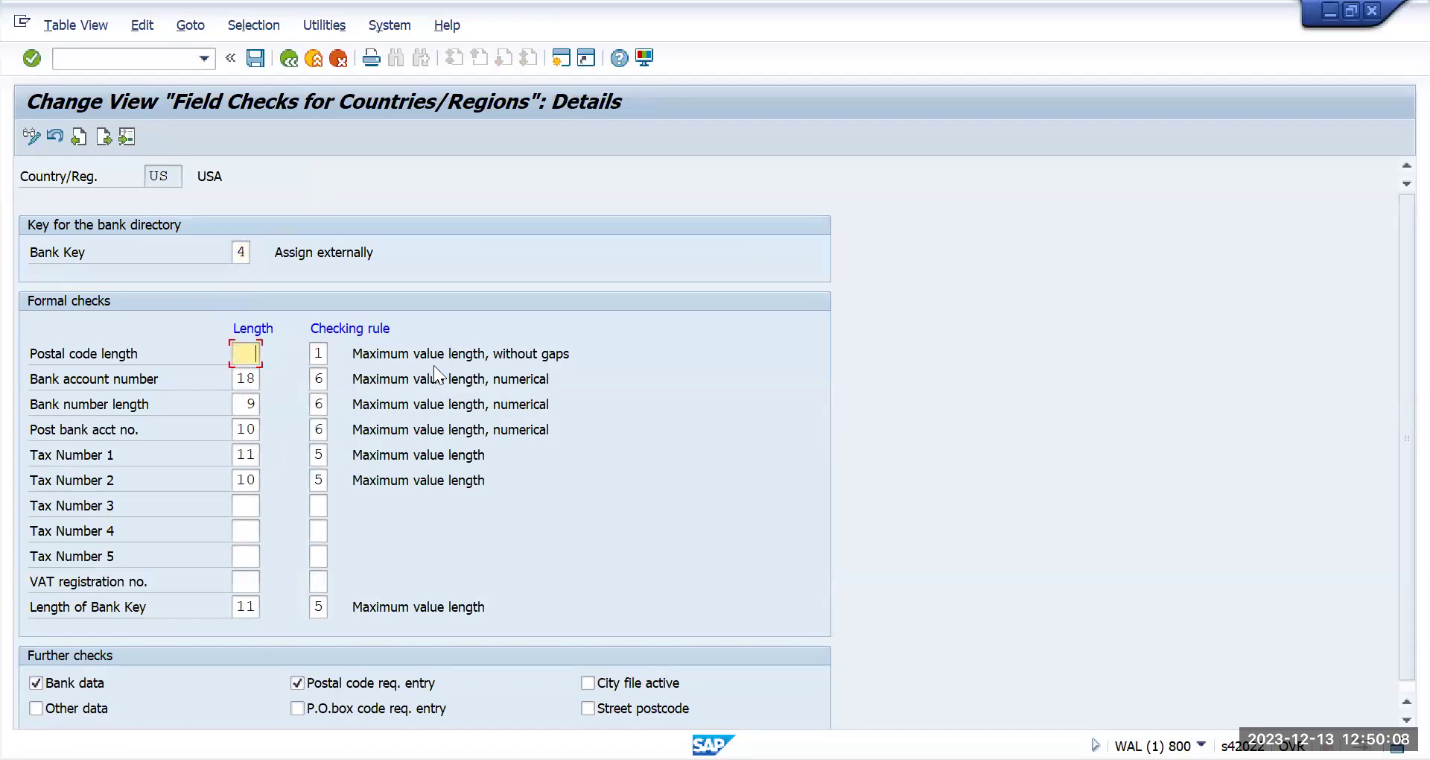
text(6)
click(253, 58)
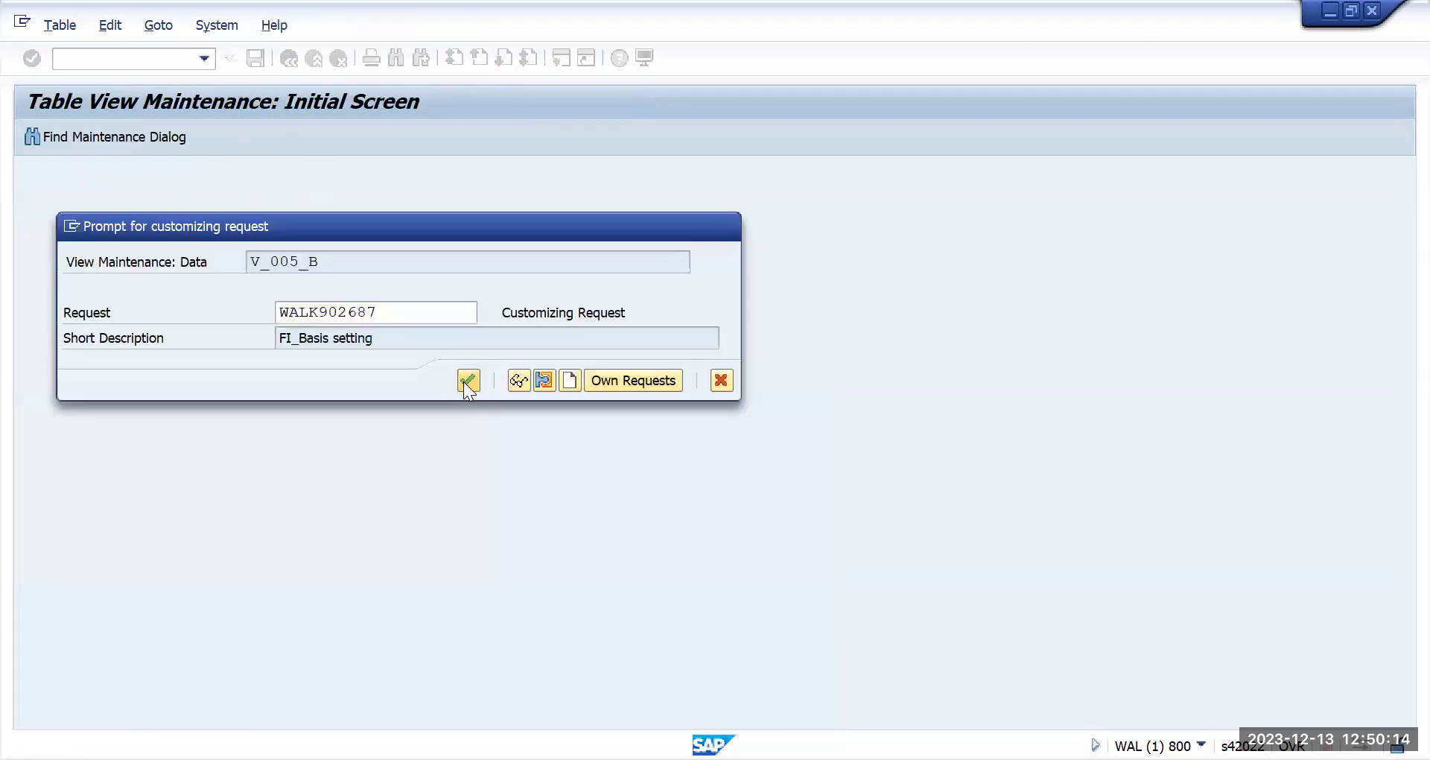
click(464, 381)
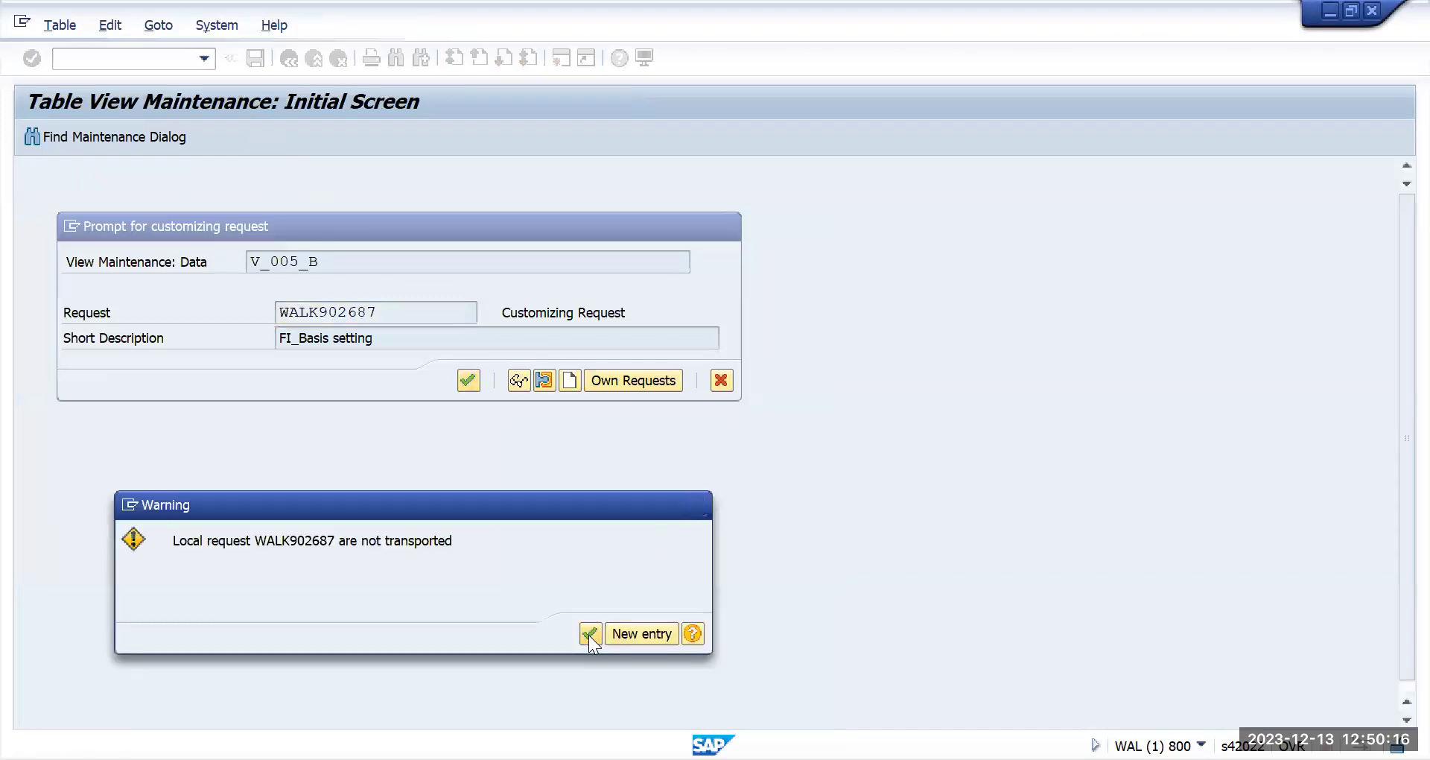
click(589, 633)
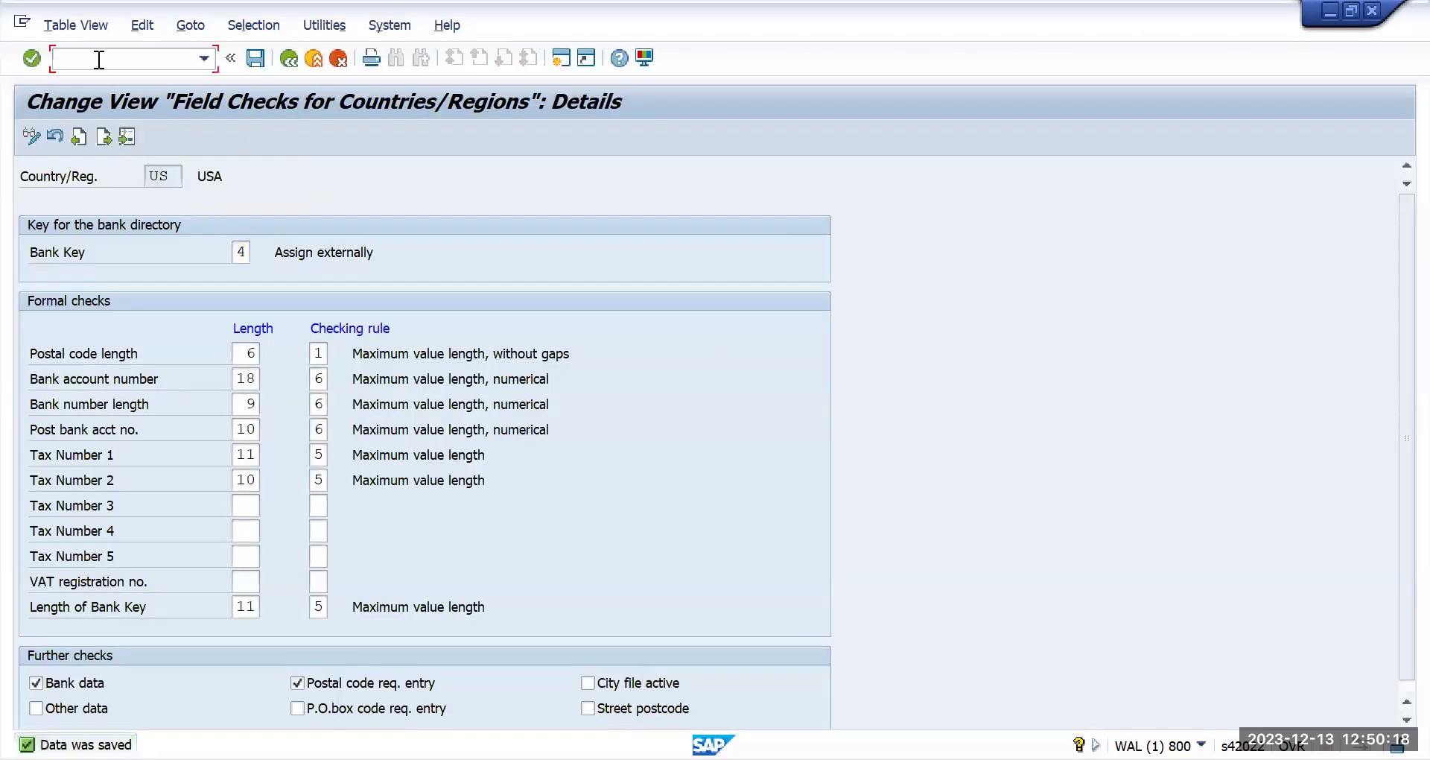
- Open Apple INC via /NBP with a partner-number search
text(/NBP)
key(Return)
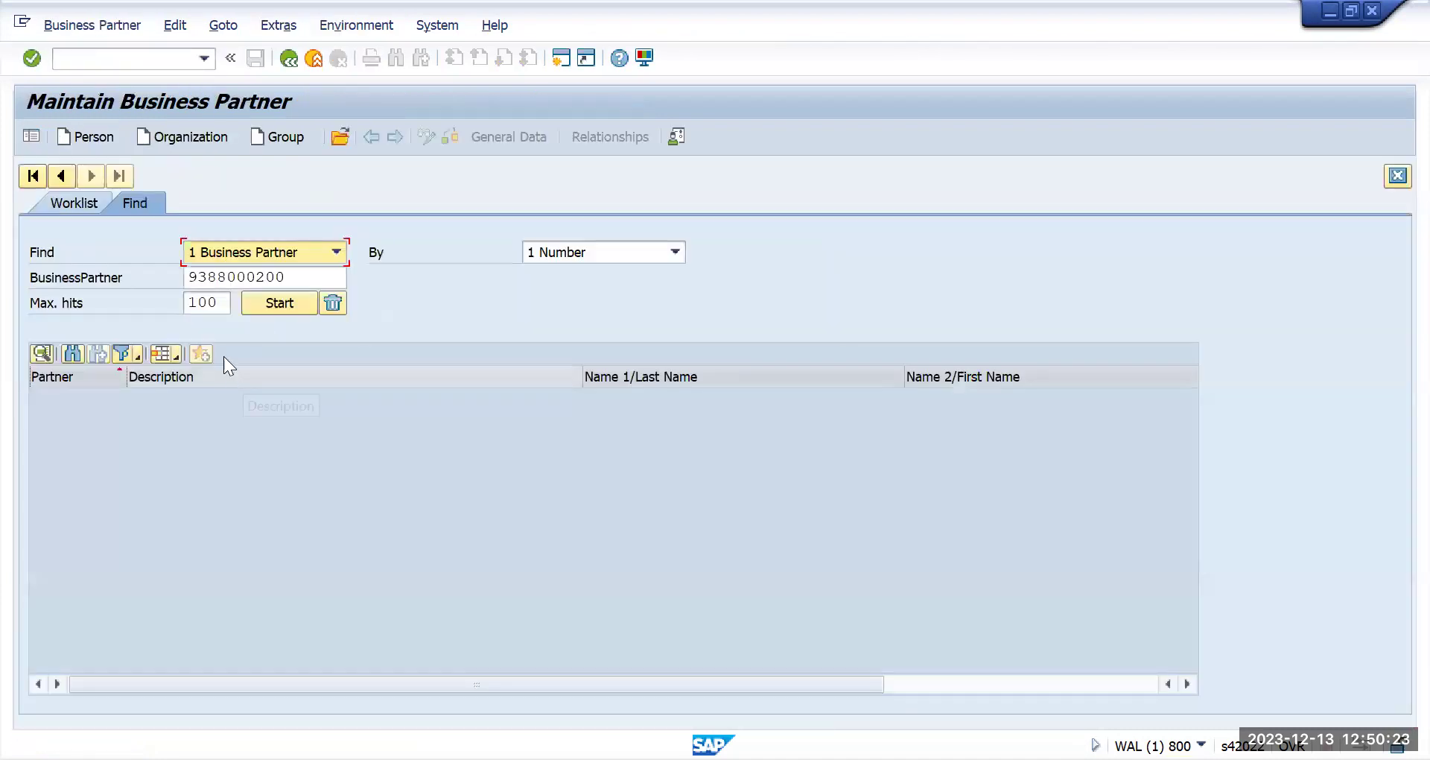
click(273, 312)
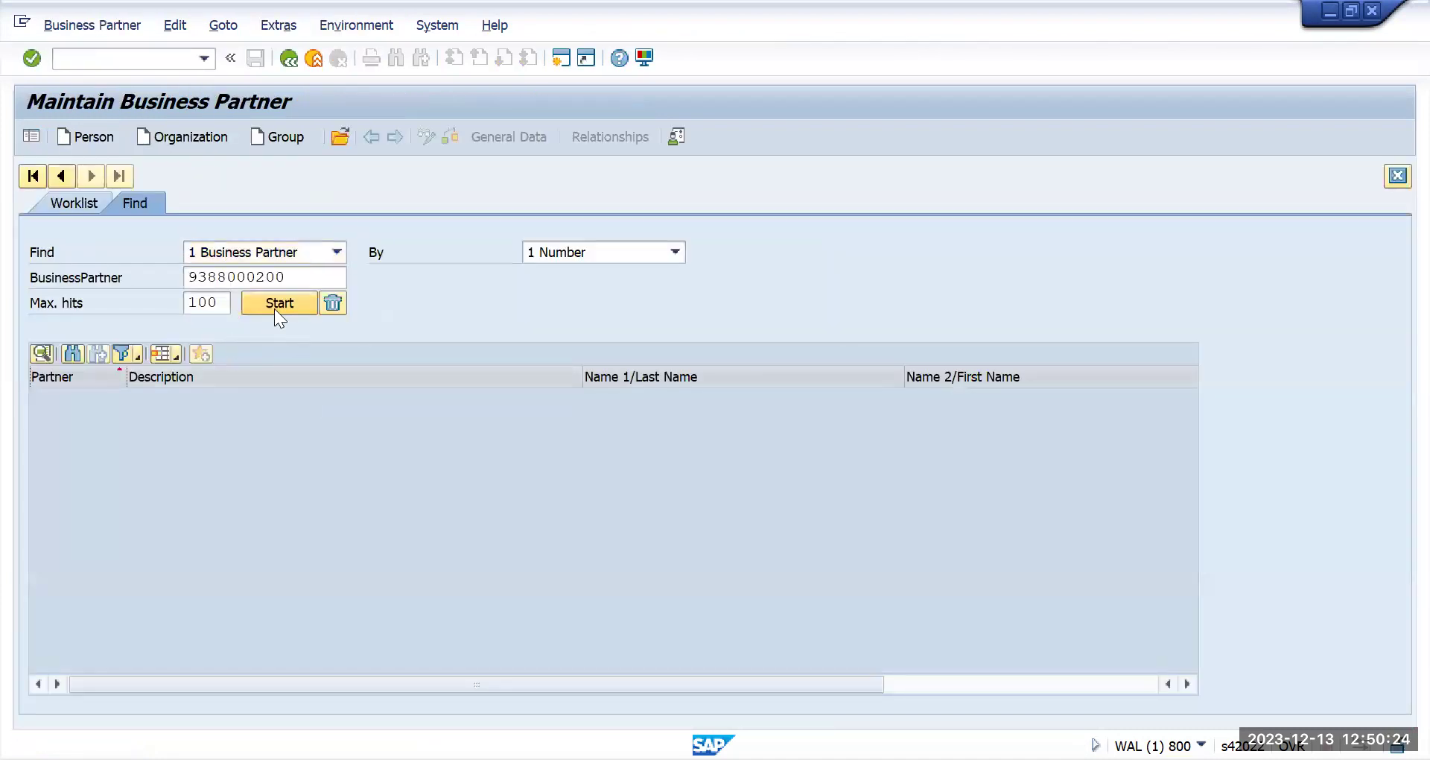
click(252, 398)
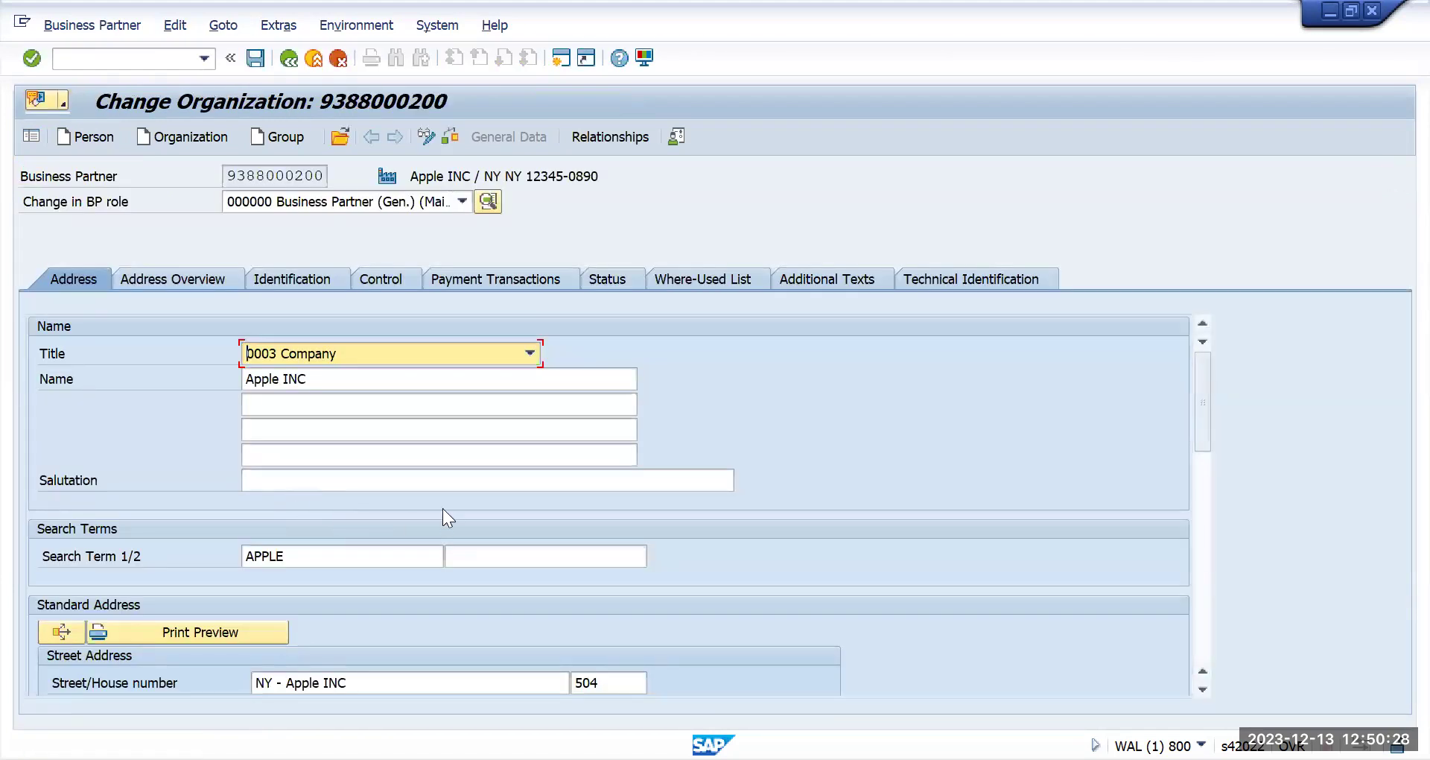
- Replace the -0890 extension so the postal code reads 12345-08, then attempt to save
scroll(443, 508, down, 3)
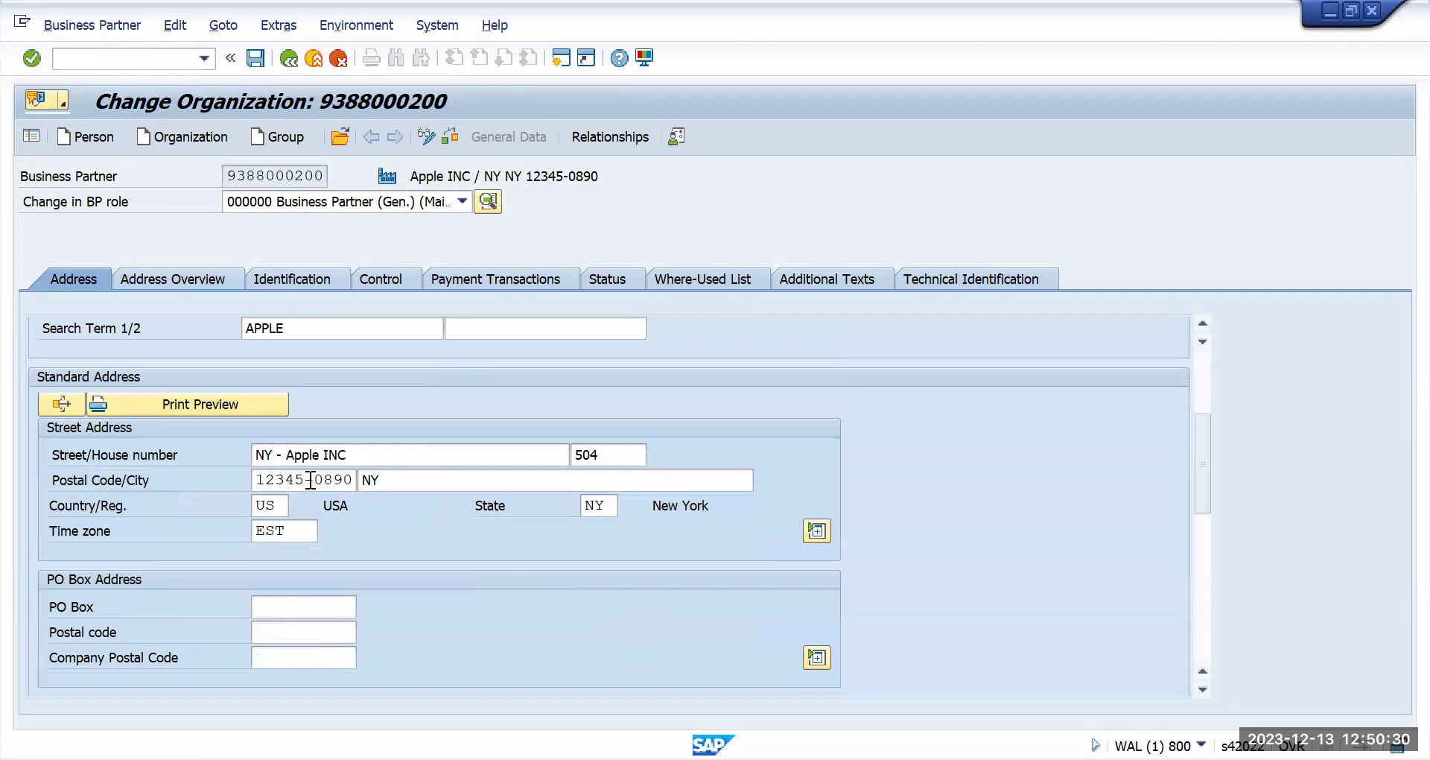
drag(304, 480, 420, 487)
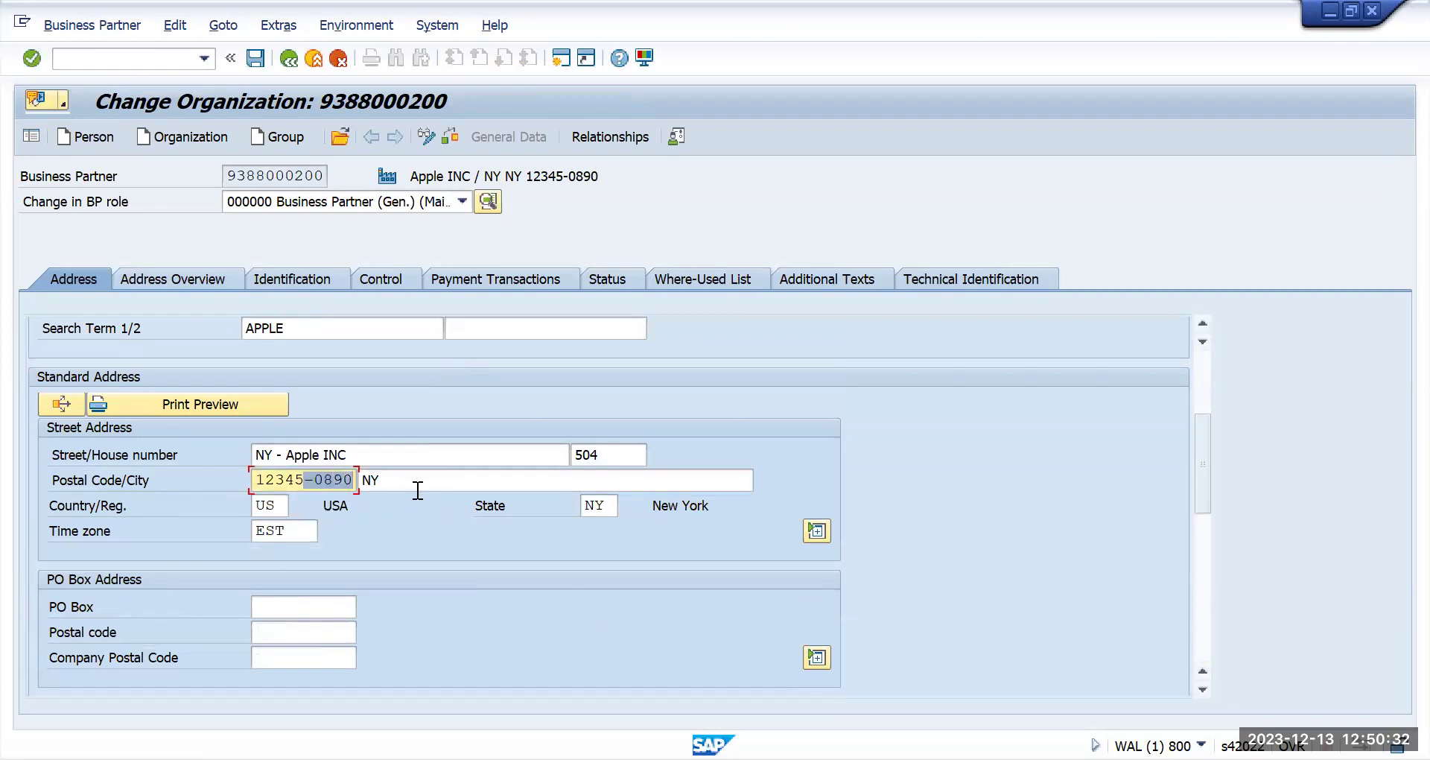
key(BackSpace)
text(-)
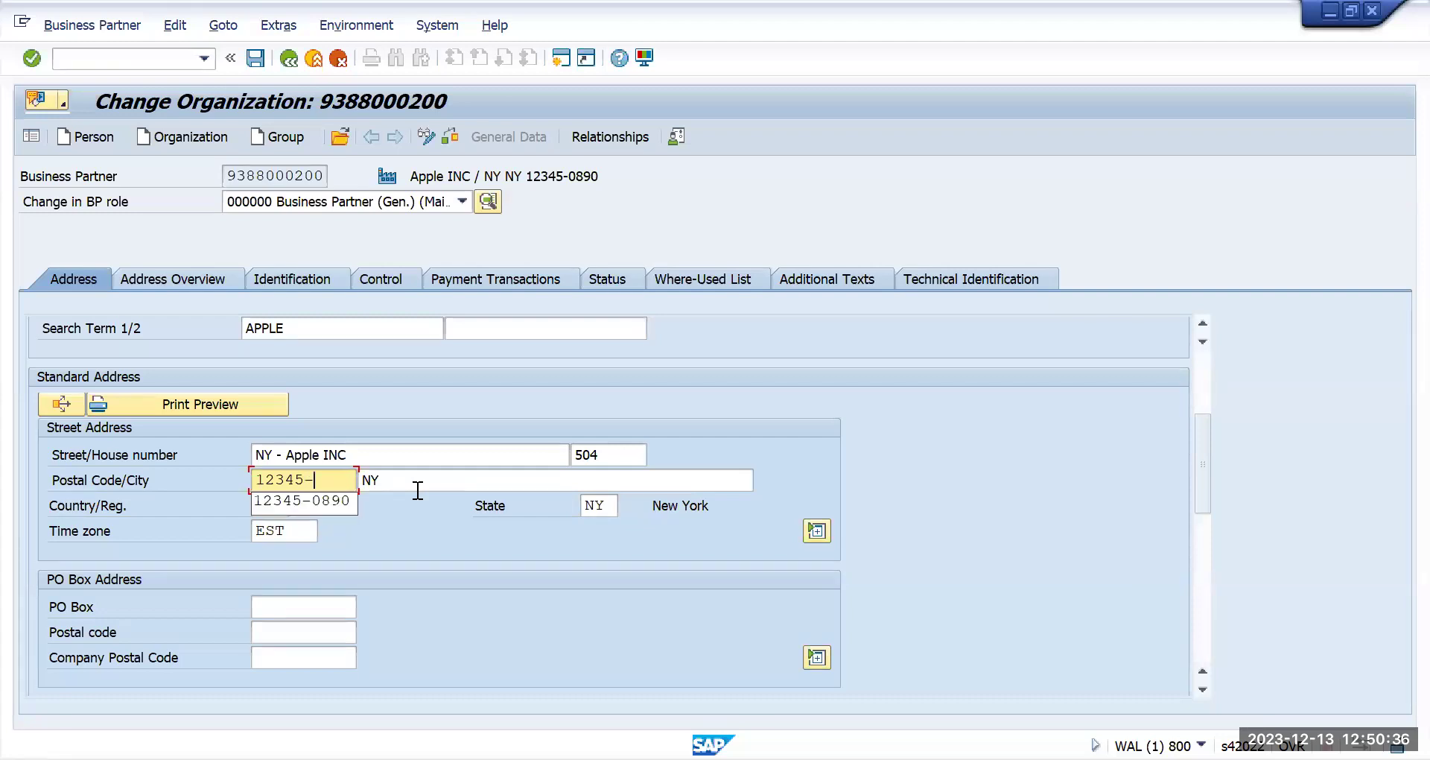
text(08)
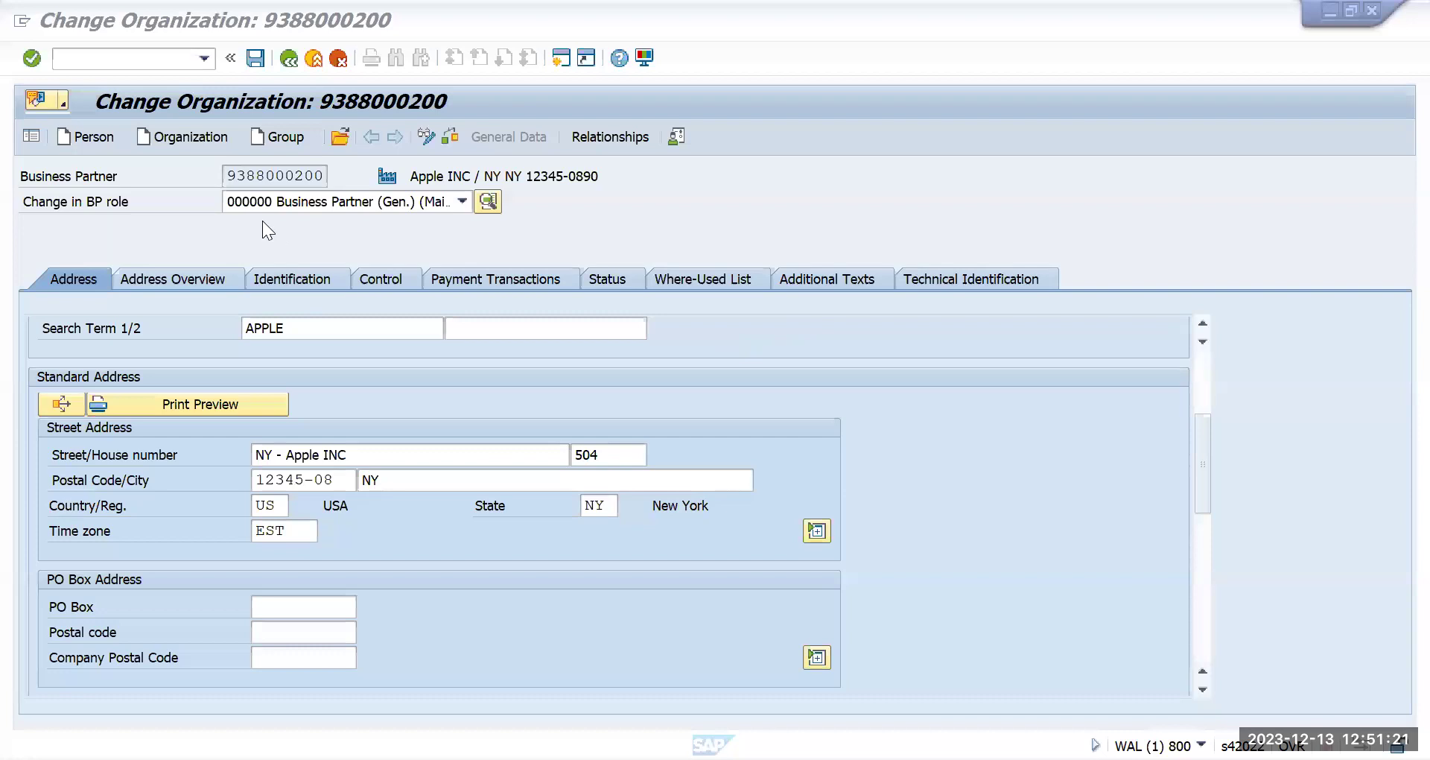
click(254, 56)
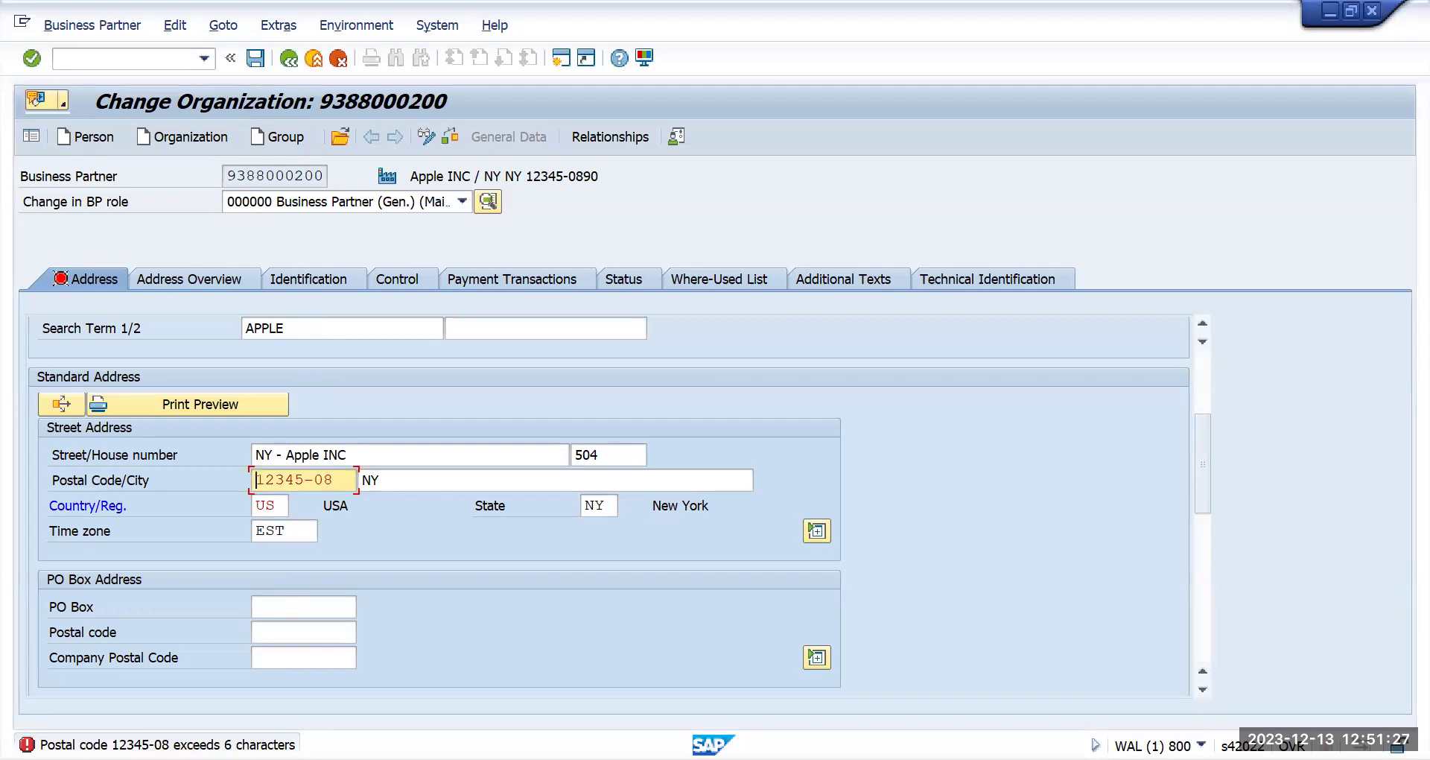
- Try postal code 123456, then correct it to 12345 and save with Ctrl+S
click(334, 478)
key(BackSpace)
key(BackSpace)
key(BackSpace)
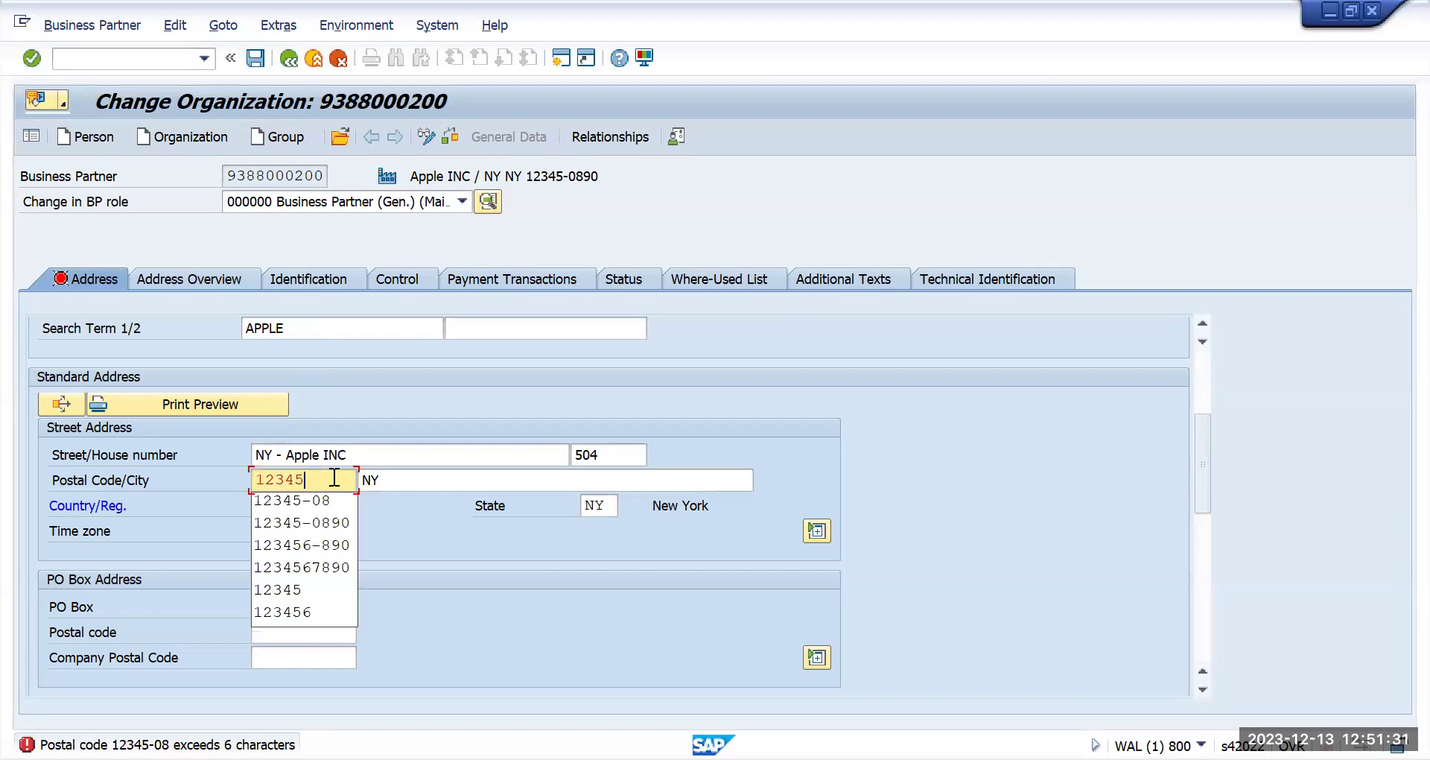
text(6)
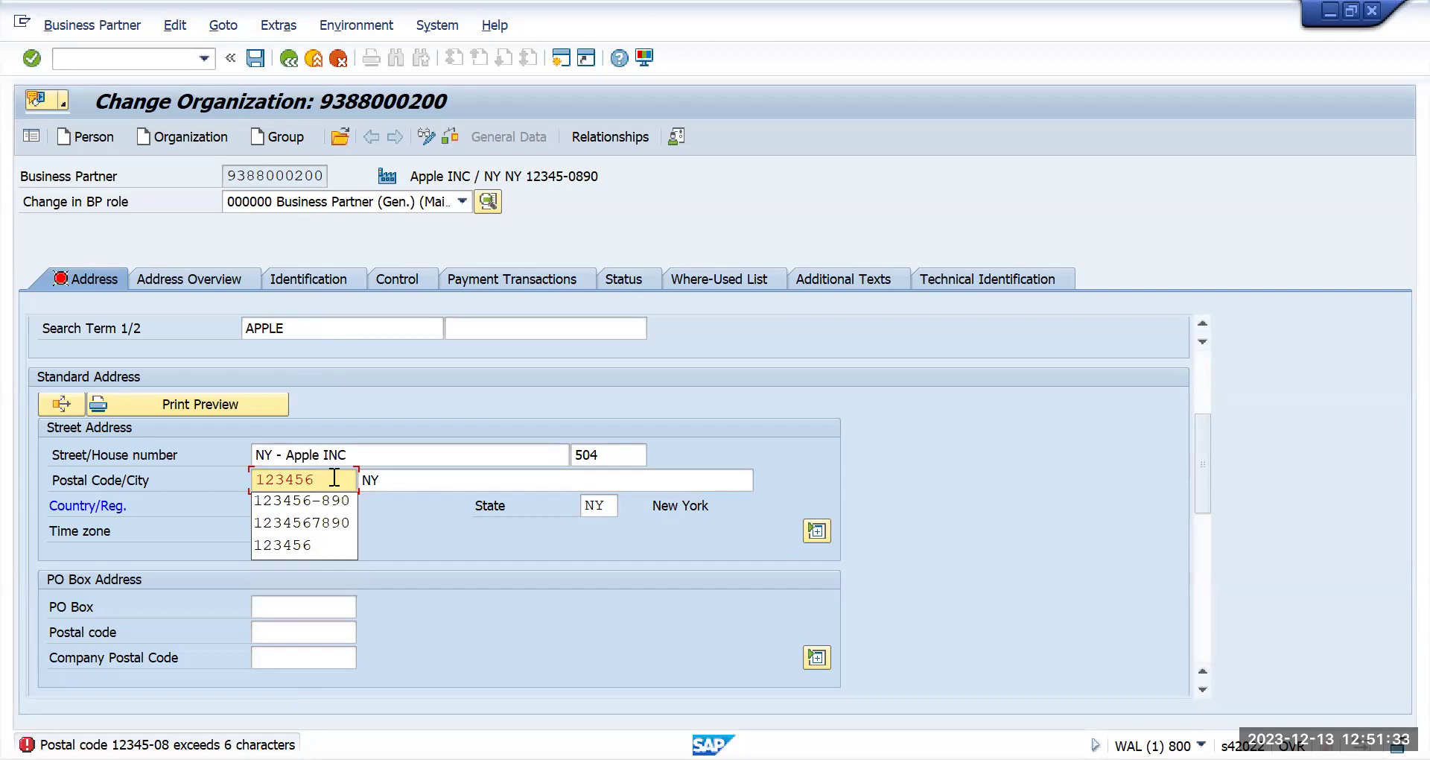
key(Return)
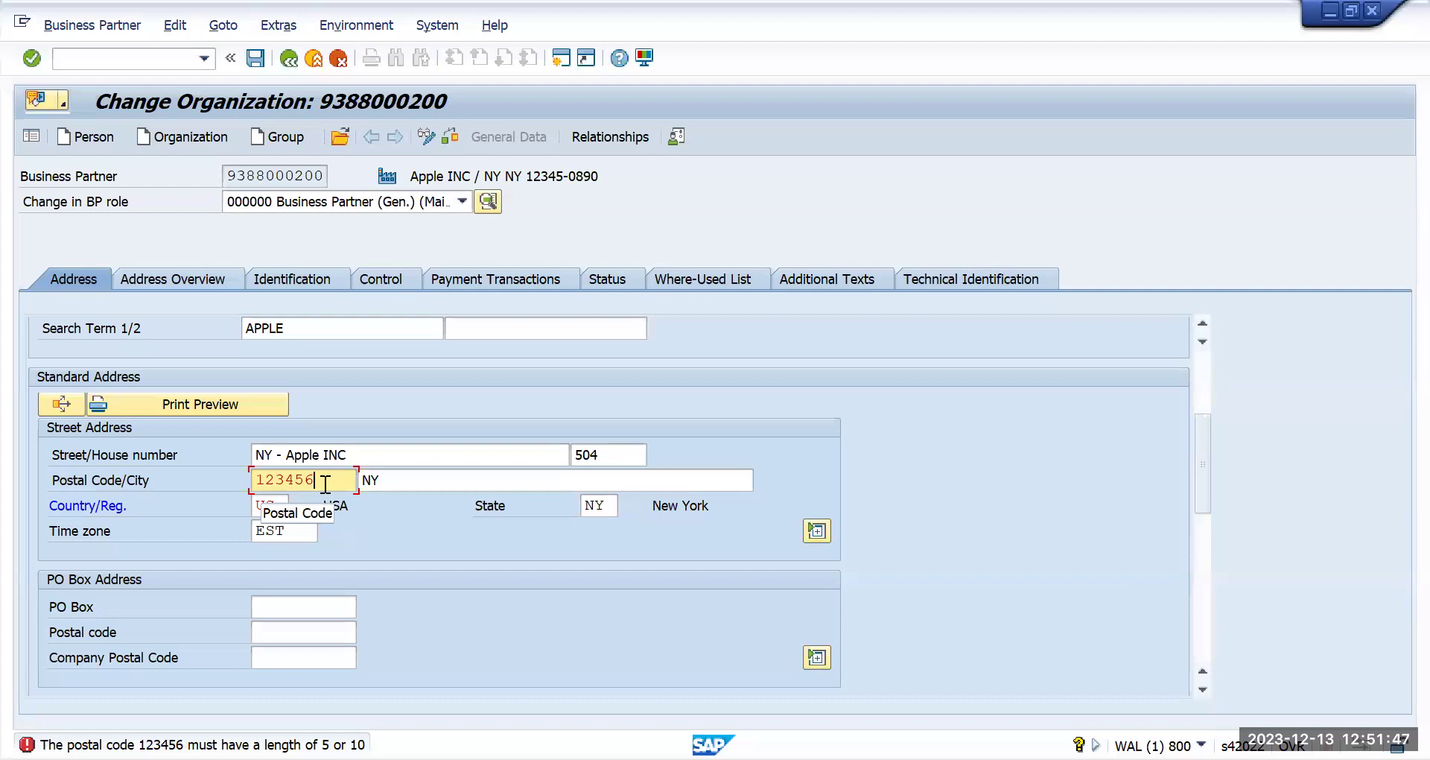
key(BackSpace)
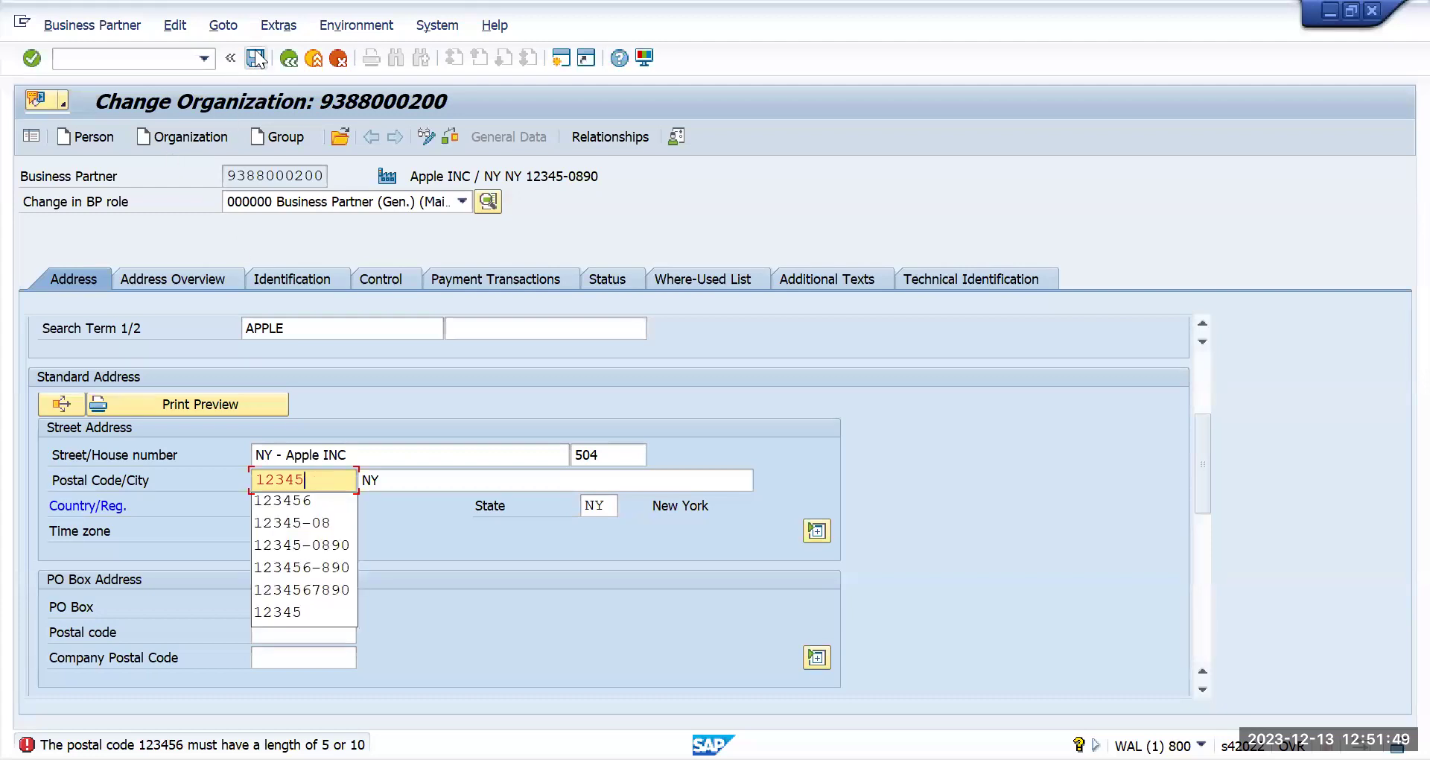
key(Return)
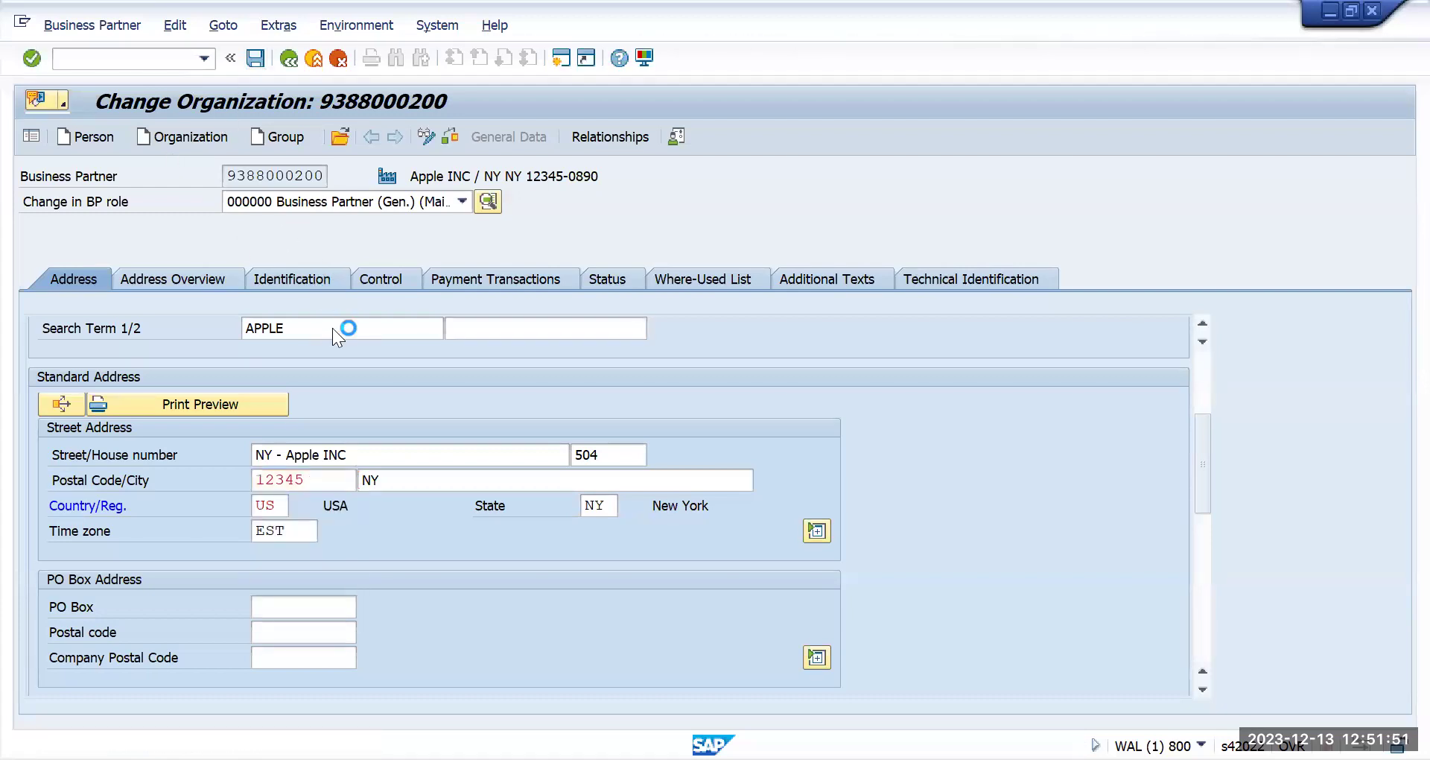
key(ctrl+s)
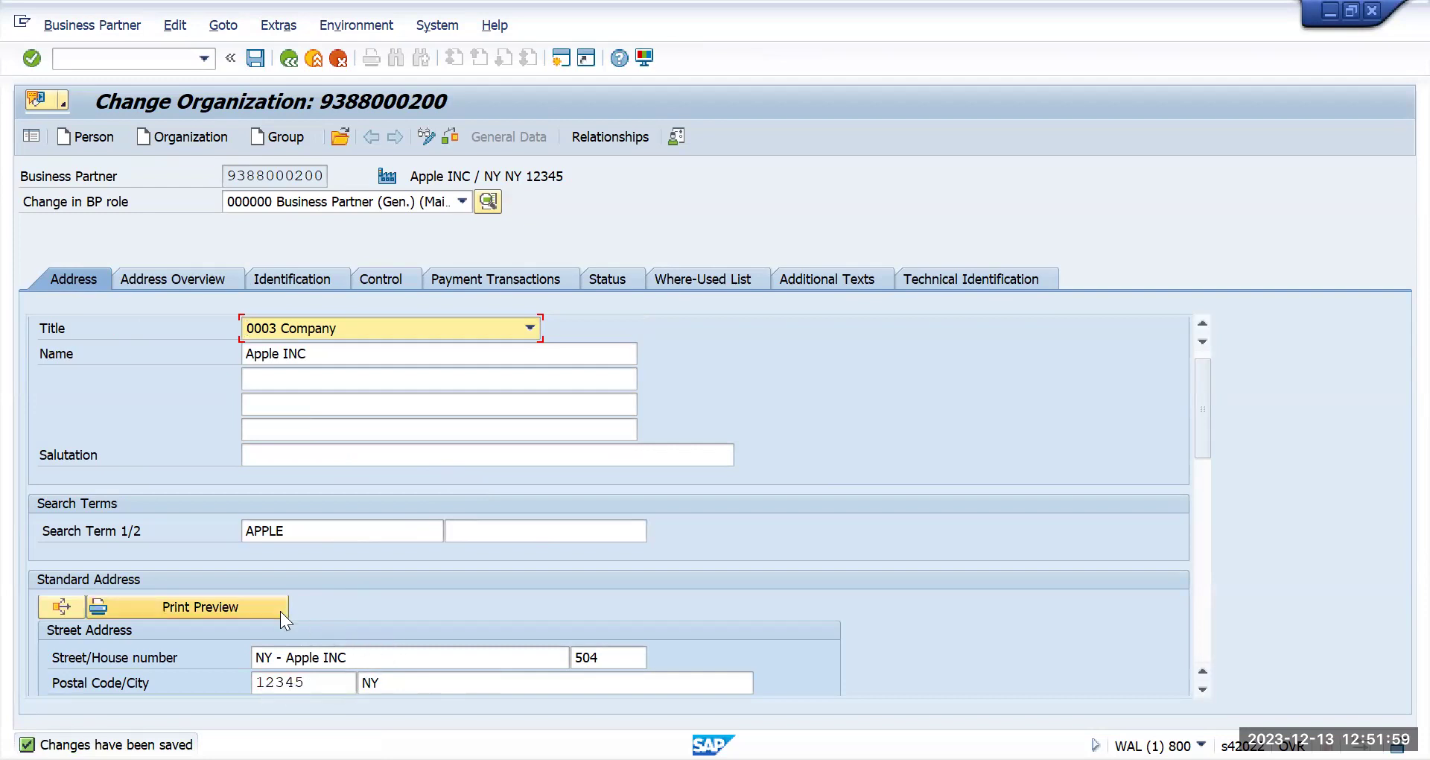
- Append -9 so the postal code reads 12345-9, then attempt to save
click(340, 681)
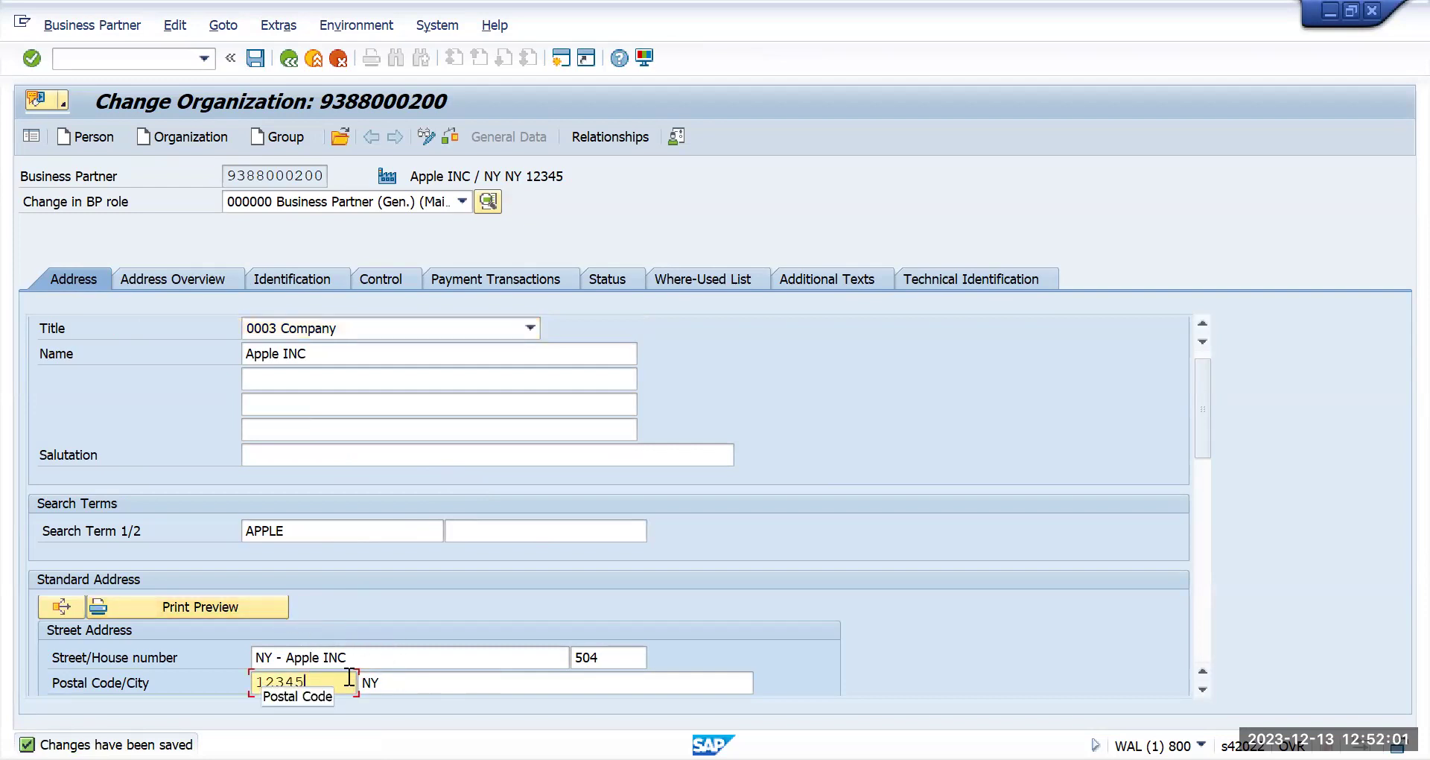
text(-)
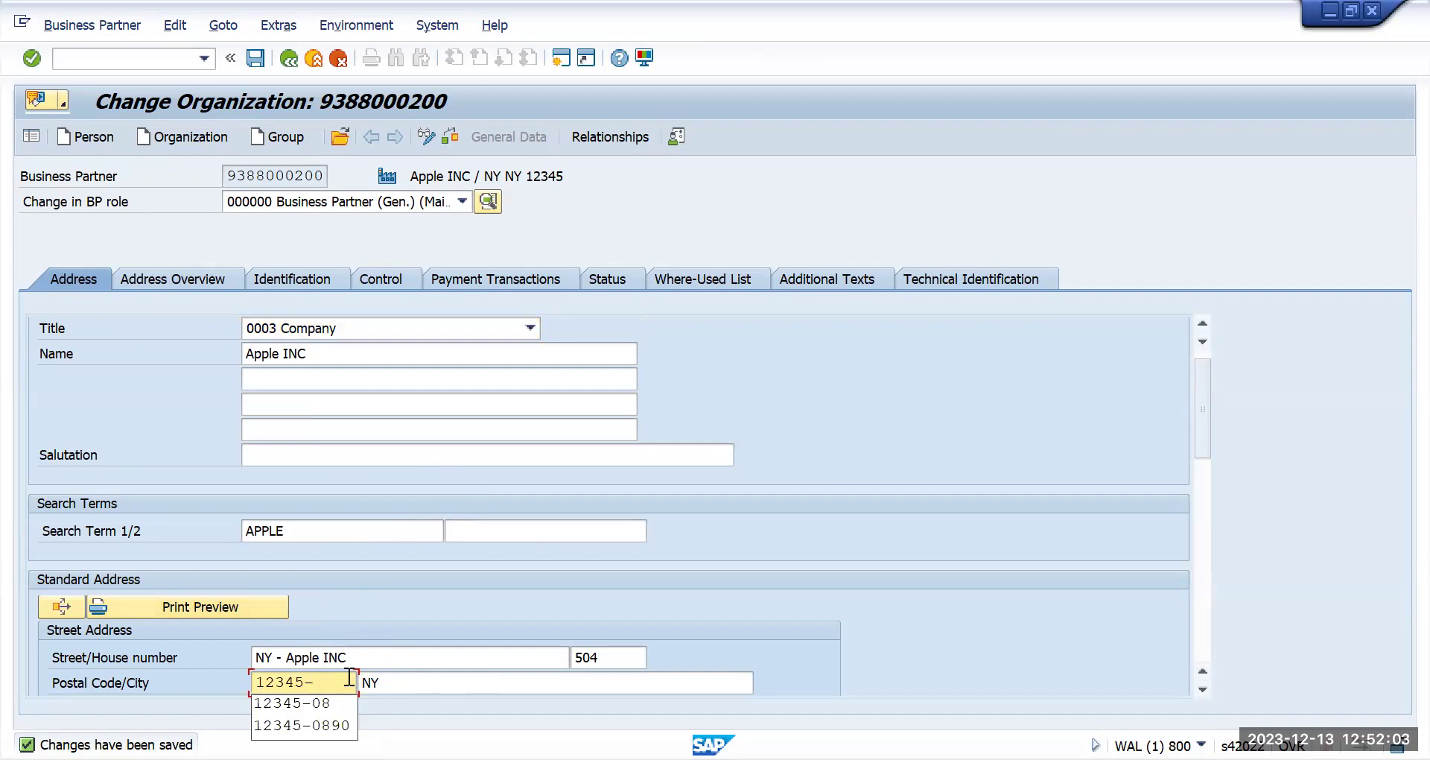
text(9)
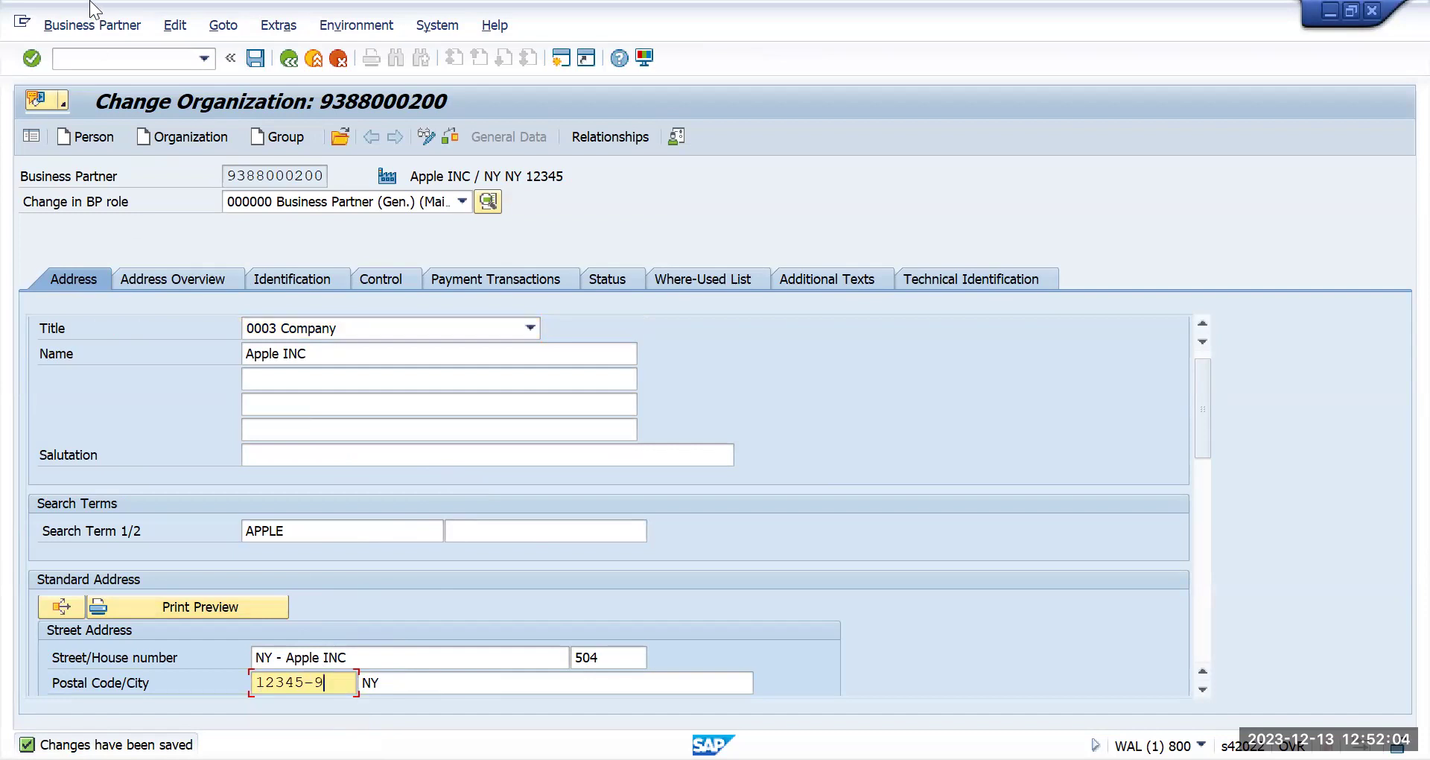
click(255, 58)
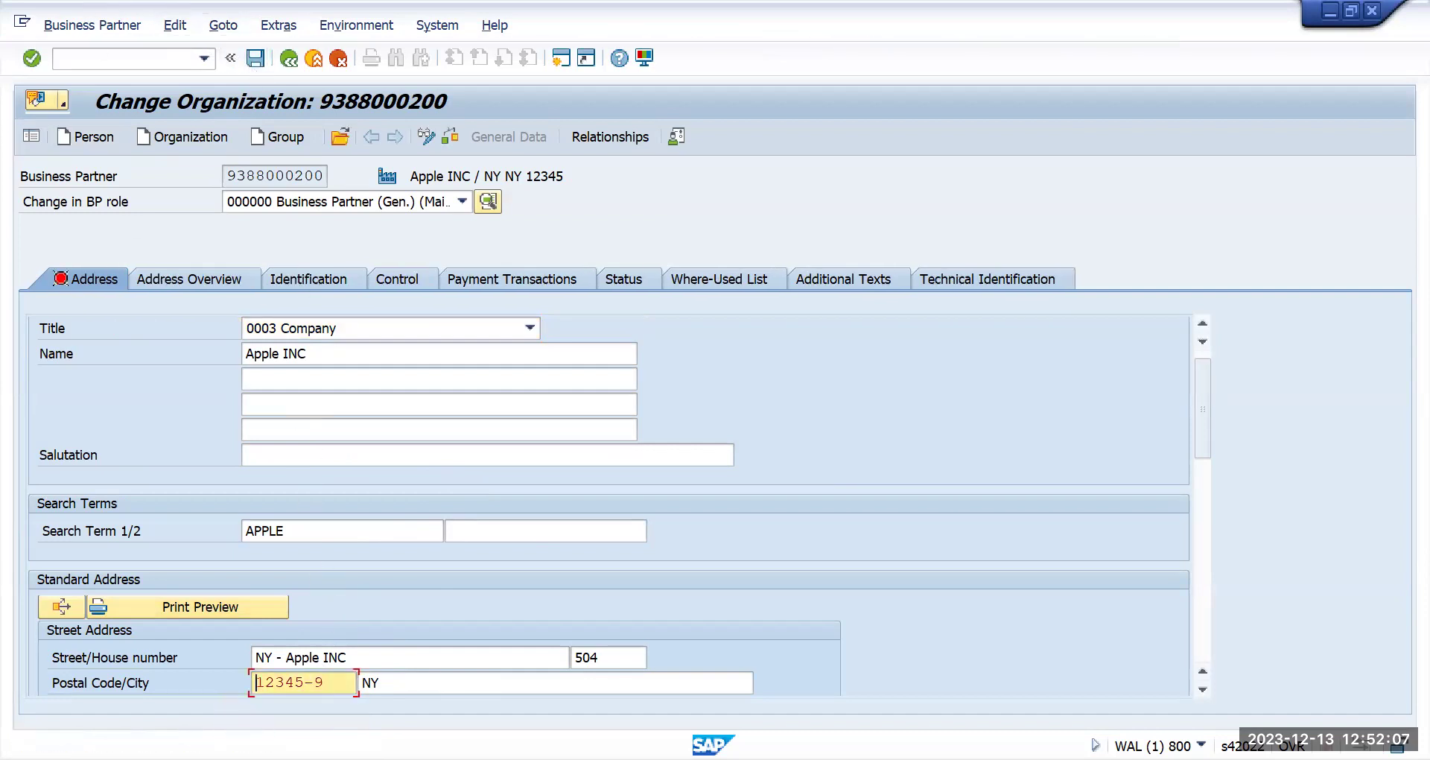